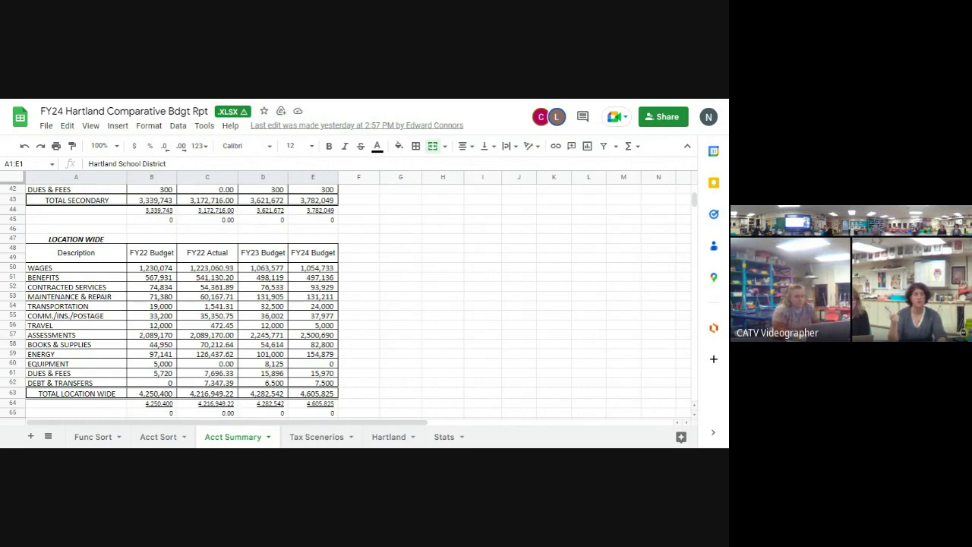
# Step: Look through the Hartland comparison, Stats and Tax Scenerios sheets, finishing on Tax Scenerios
pyautogui.click(389, 437)
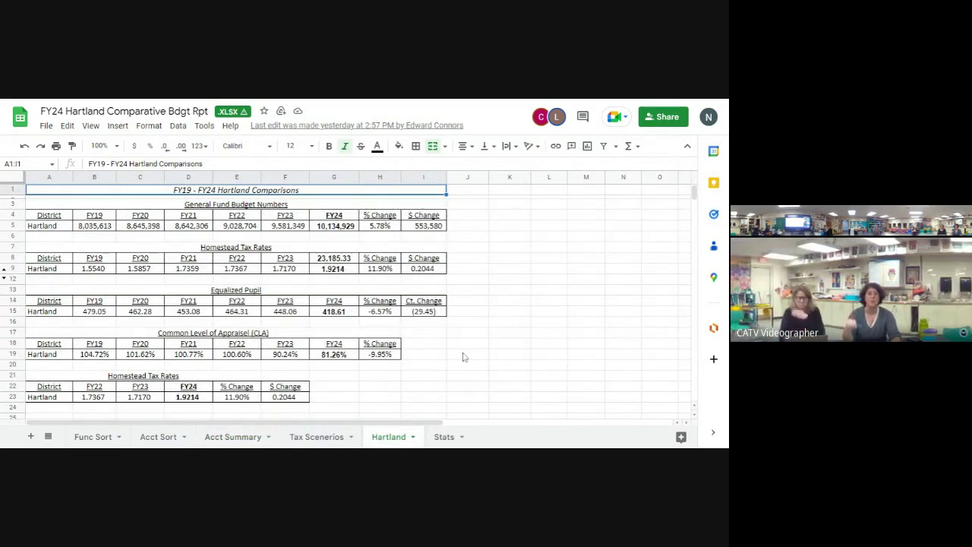
pyautogui.click(445, 437)
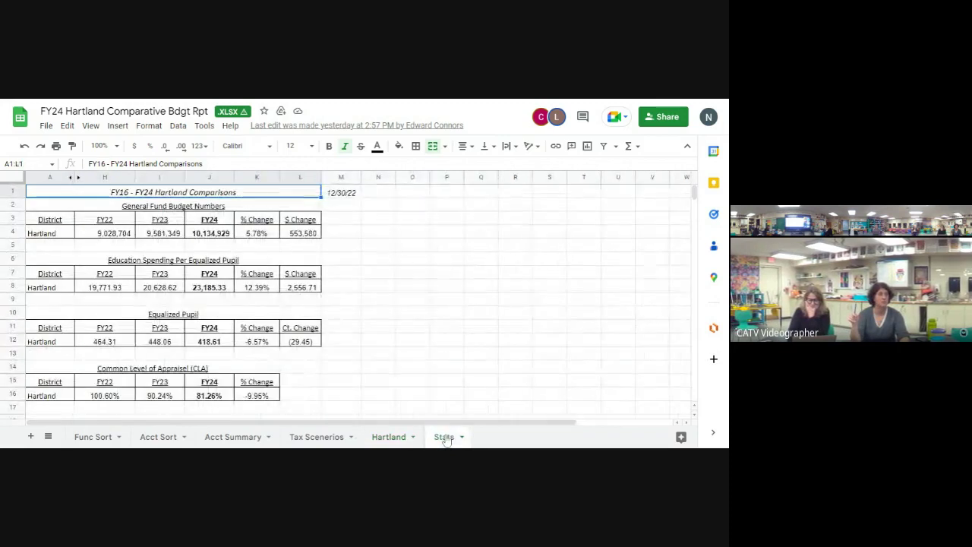
pyautogui.click(315, 439)
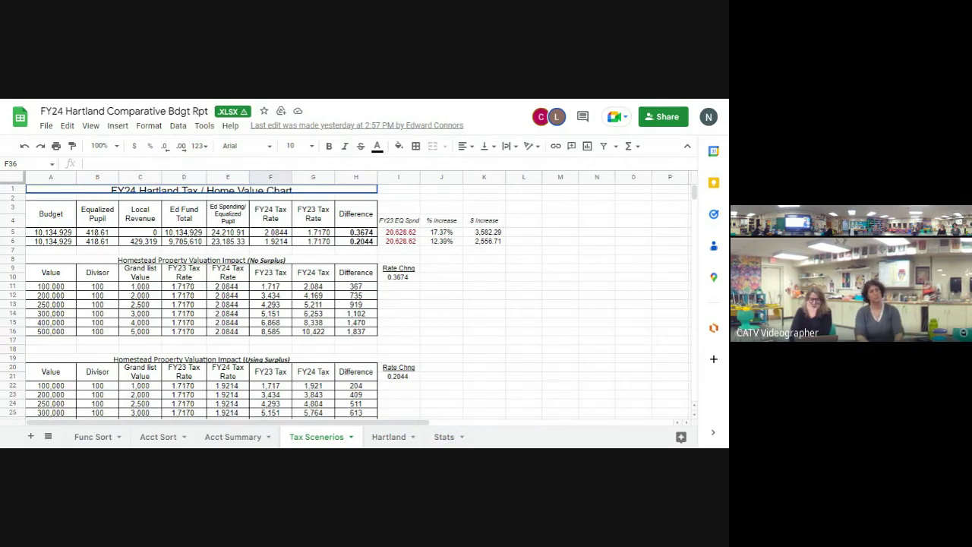
pyautogui.click(388, 436)
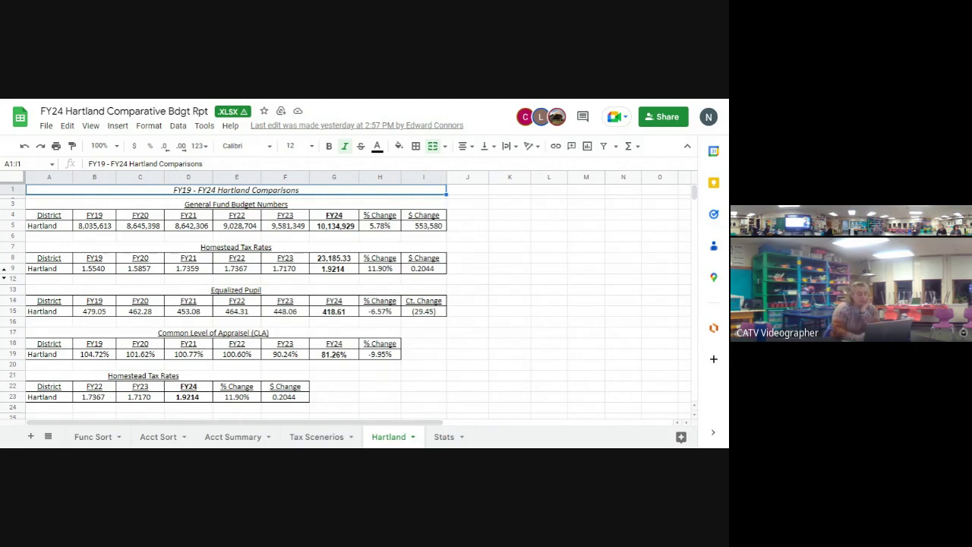
pyautogui.click(327, 433)
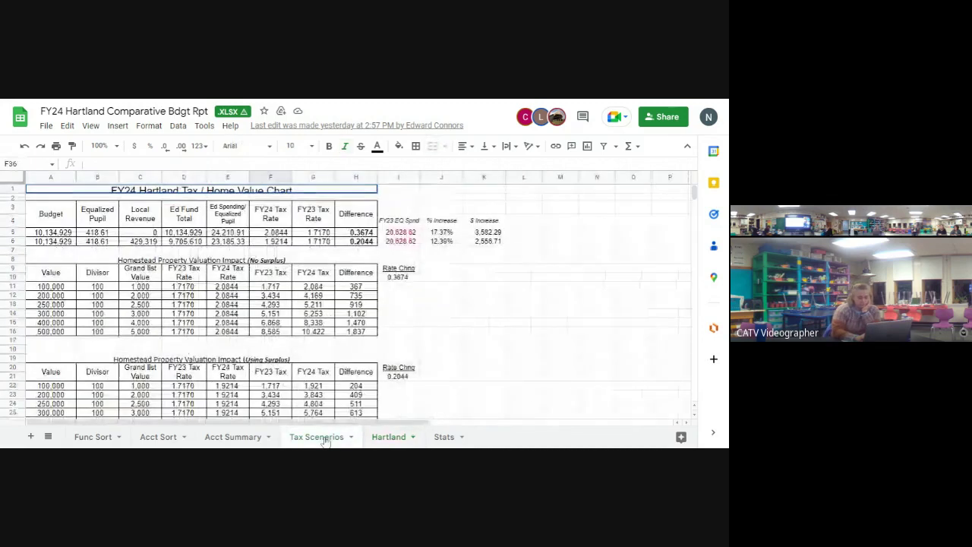
# Step: Examine the Tax Scenerios tables of homestead property valuation impact with and without the surplus
pyautogui.click(503, 277)
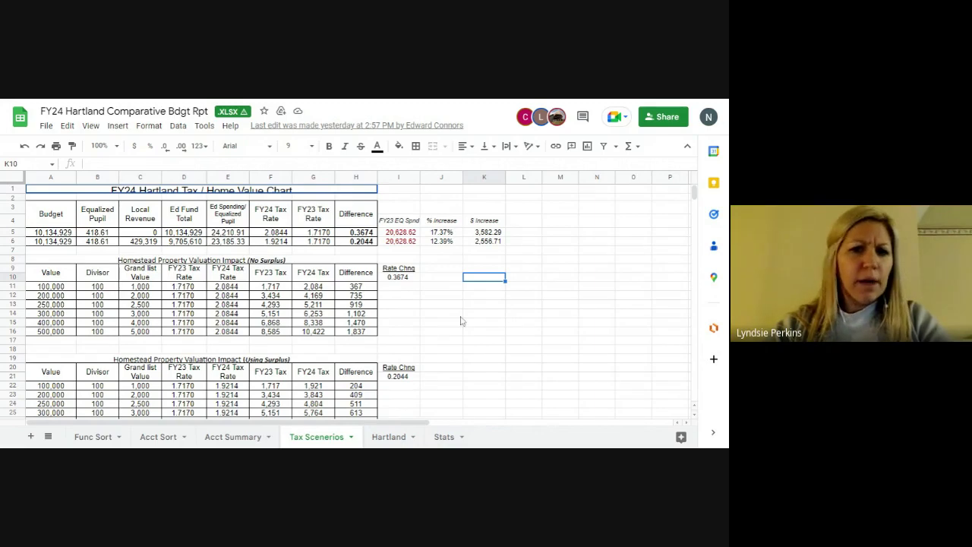
pyautogui.scroll(-3, 461, 321)
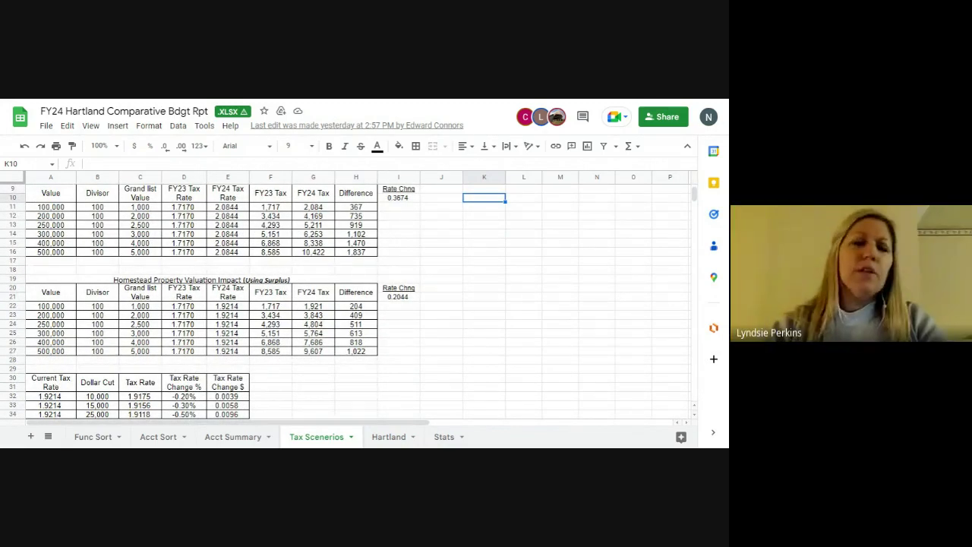
pyautogui.scroll(3, 461, 320)
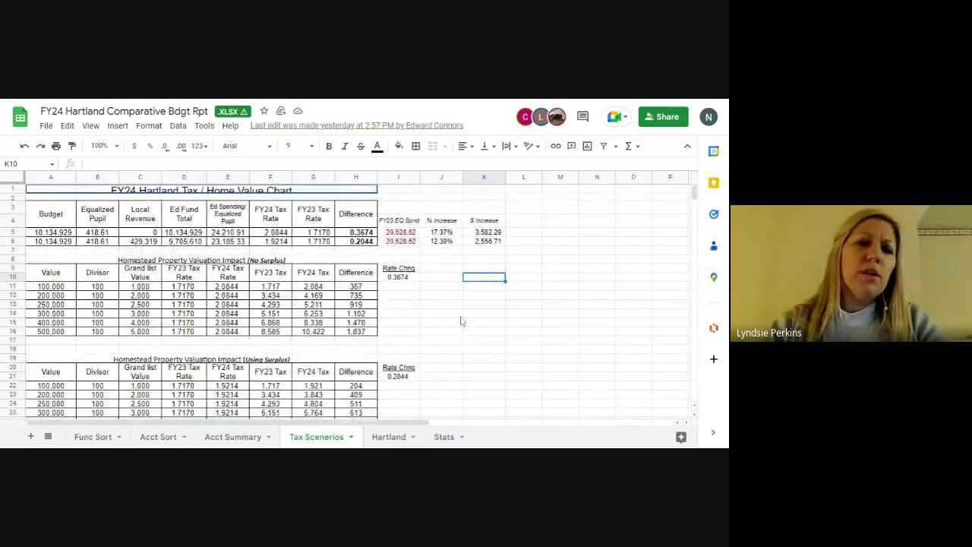
pyautogui.click(552, 239)
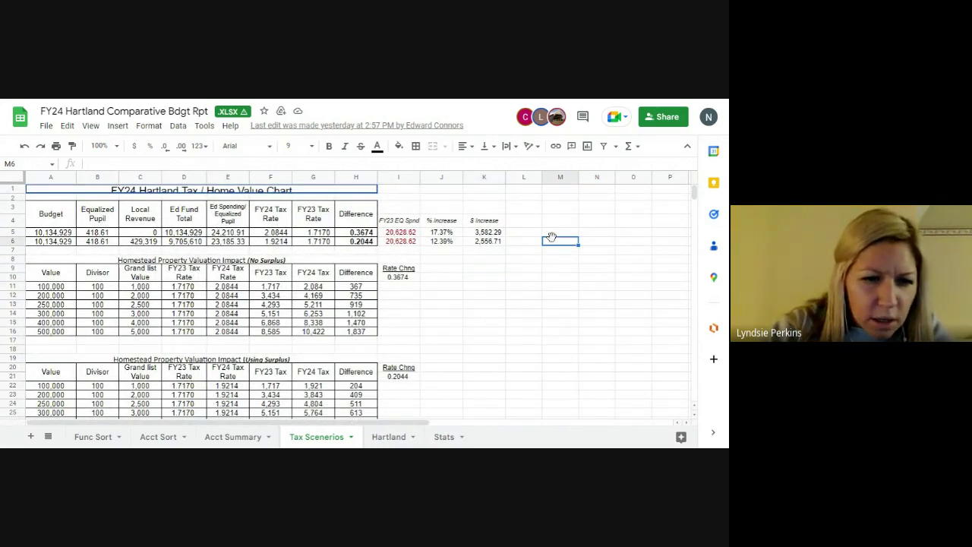
pyautogui.scroll(-3, 553, 240)
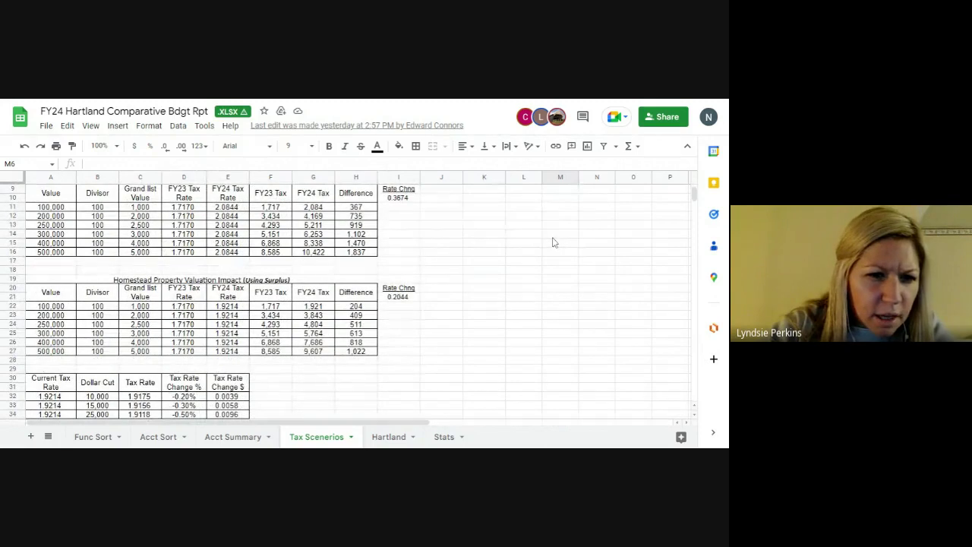
pyautogui.scroll(-2, 553, 241)
pyautogui.scroll(5, 552, 237)
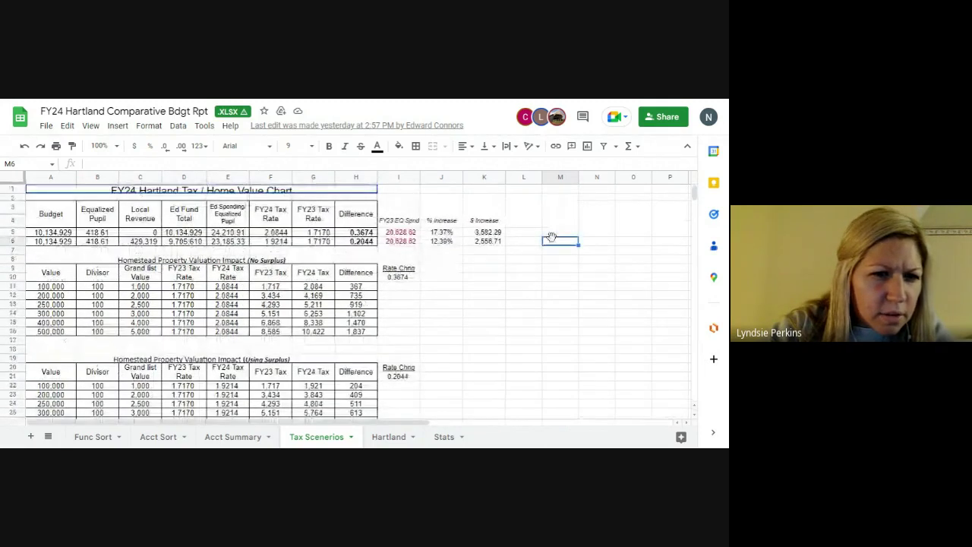
# Step: Compare the FY19 - FY24 figures on the Hartland sheet with the tax and home value chart on Tax Scenerios
pyautogui.click(386, 438)
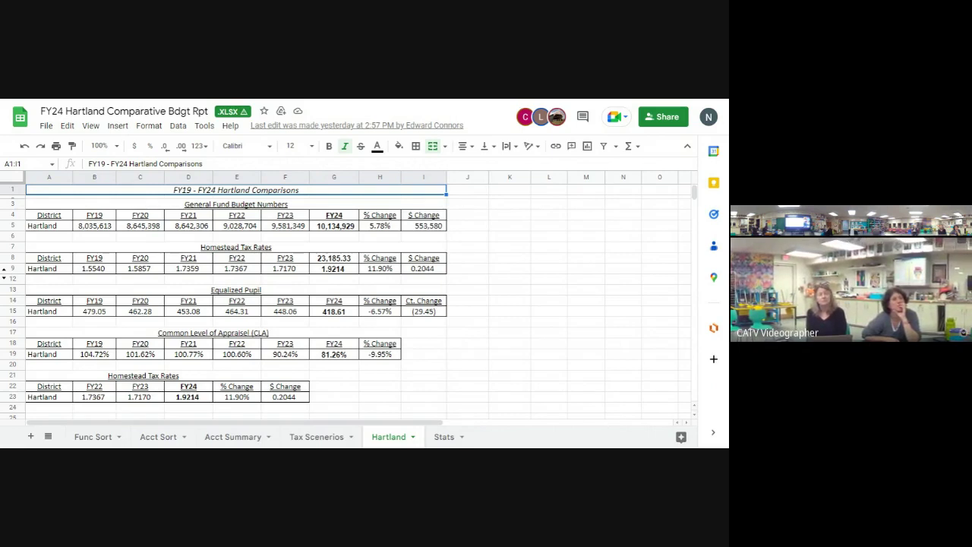
pyautogui.click(318, 439)
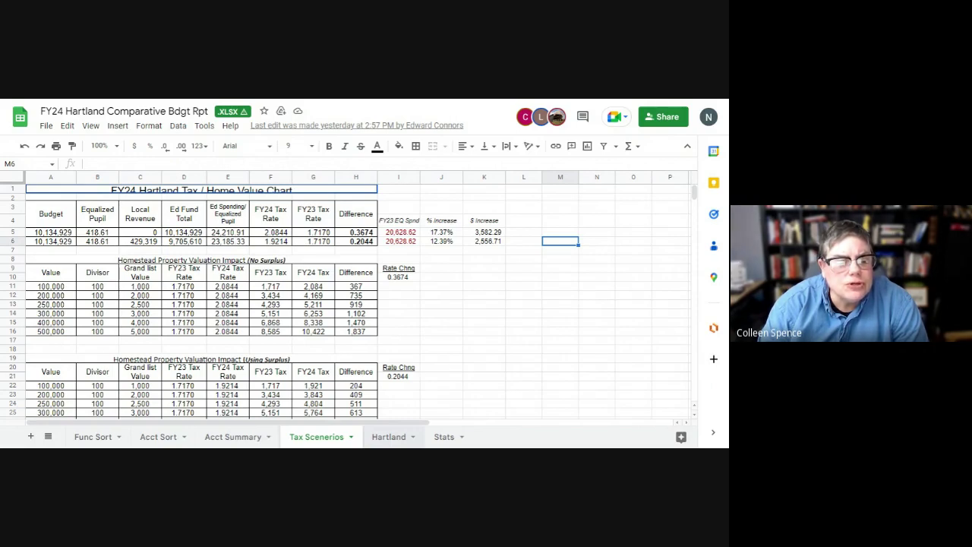
pyautogui.click(385, 440)
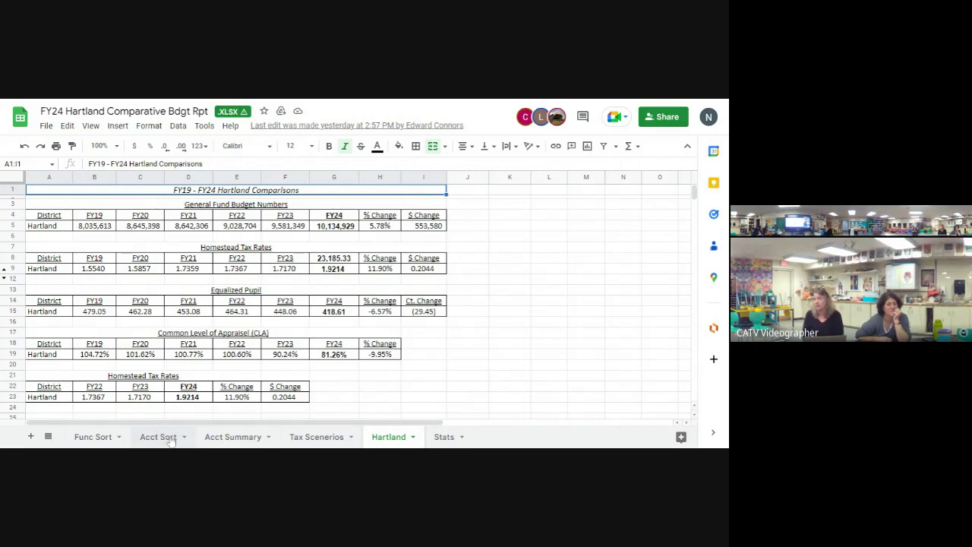
# Step: Examine the dollar-cut table on the Tax Scenerios sheet and inspect the tax rate change formula in D32
pyautogui.click(206, 439)
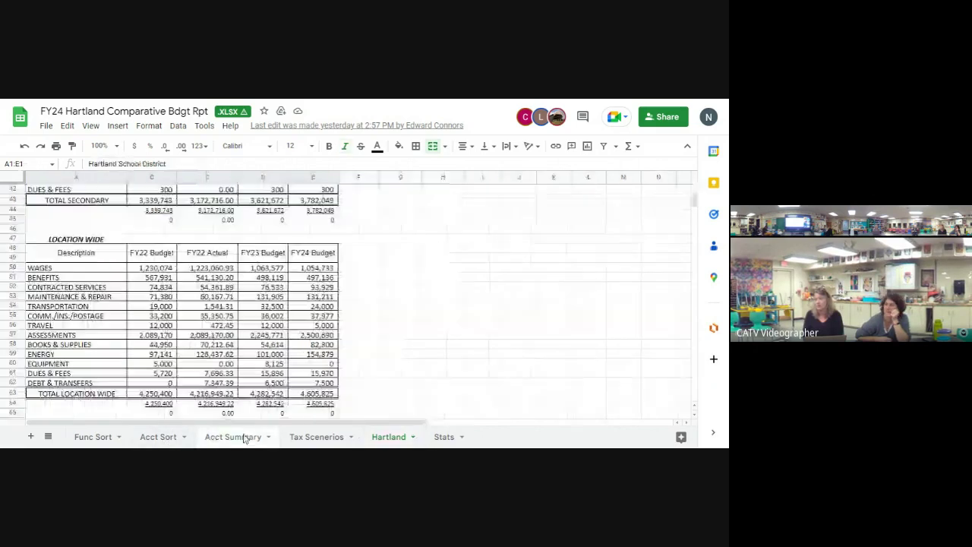
pyautogui.click(311, 440)
pyautogui.scroll(-5, 308, 395)
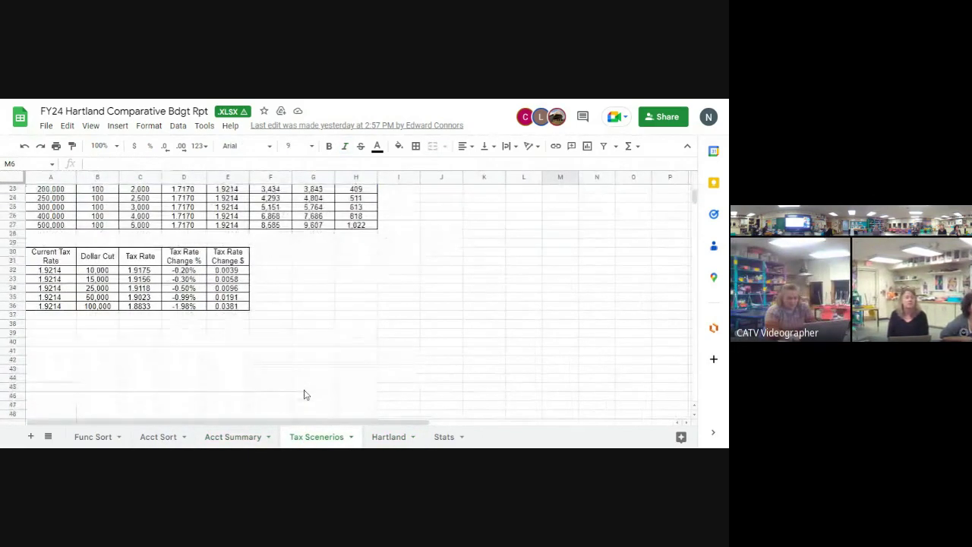
pyautogui.click(199, 276)
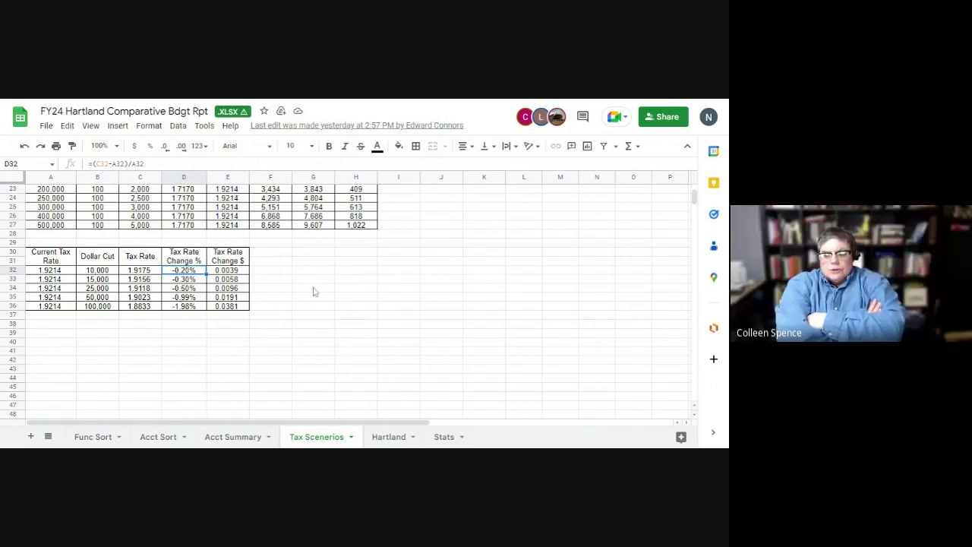
# Step: Review the Tax Scenerios sheet from the dollar-cut table back up to the budget and tax rate rows
pyautogui.scroll(1, 313, 290)
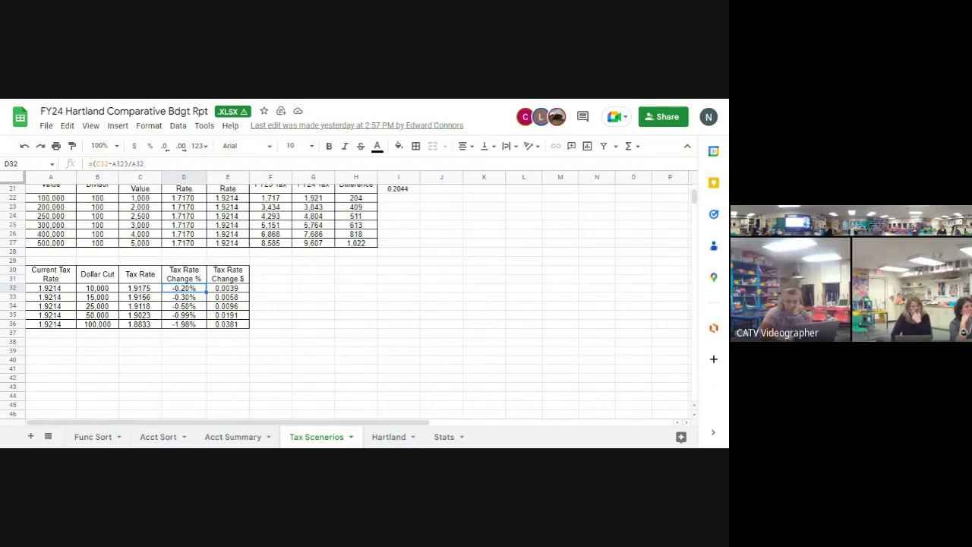
pyautogui.scroll(1, 301, 312)
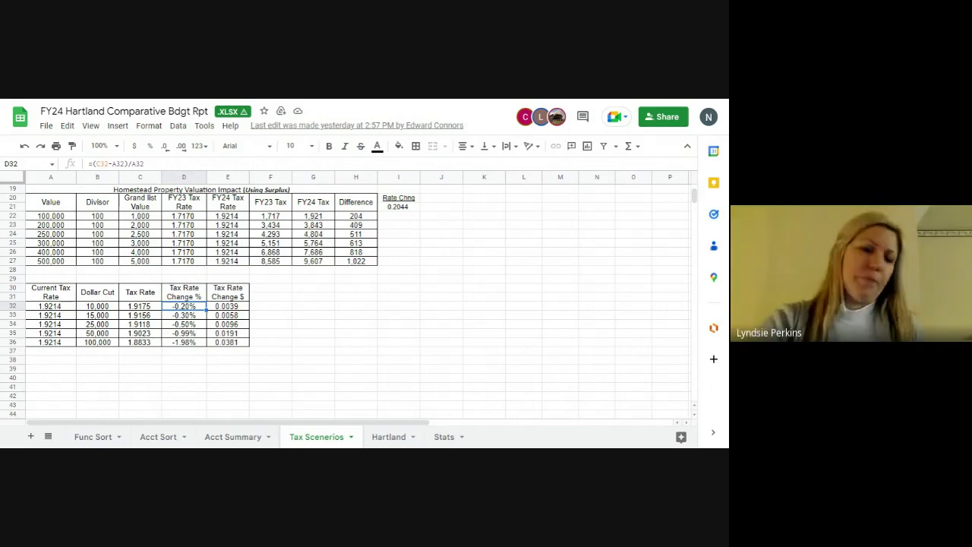
pyautogui.scroll(2, 302, 312)
pyautogui.scroll(1, 302, 312)
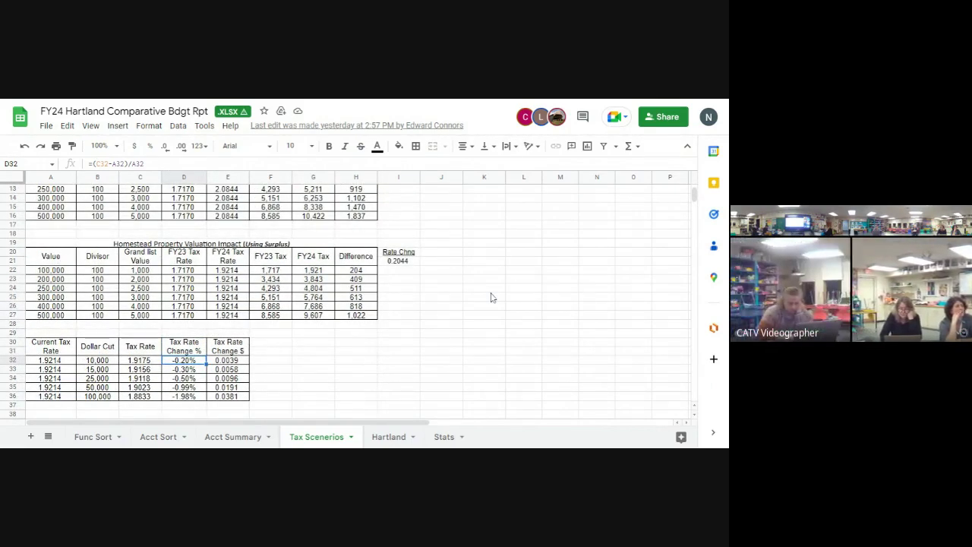
pyautogui.scroll(4, 491, 298)
pyautogui.scroll(3, 491, 298)
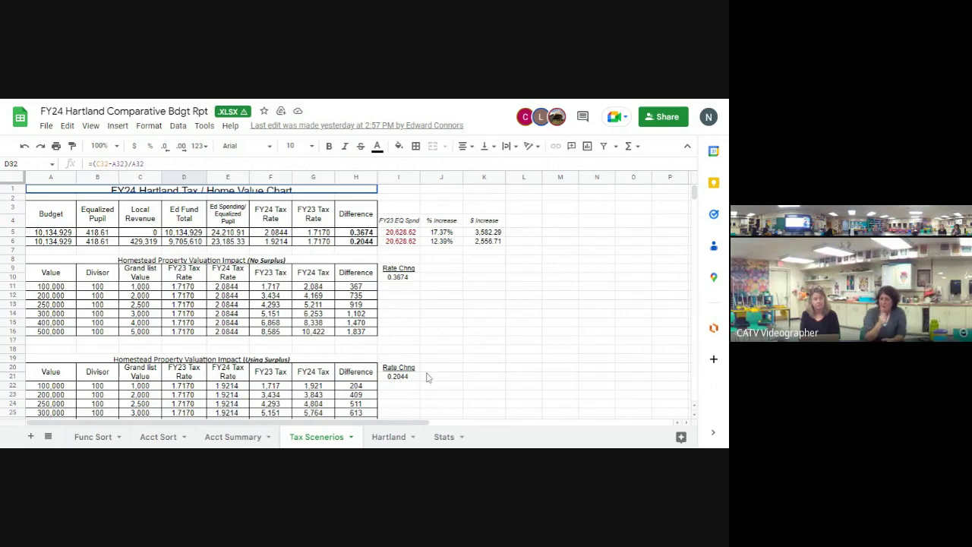
# Step: On the Hartland sheet, enter =C5/C15 in cell C25 to divide the FY20 budget by equalized pupils, accepting continued editing of the Excel file
pyautogui.click(392, 437)
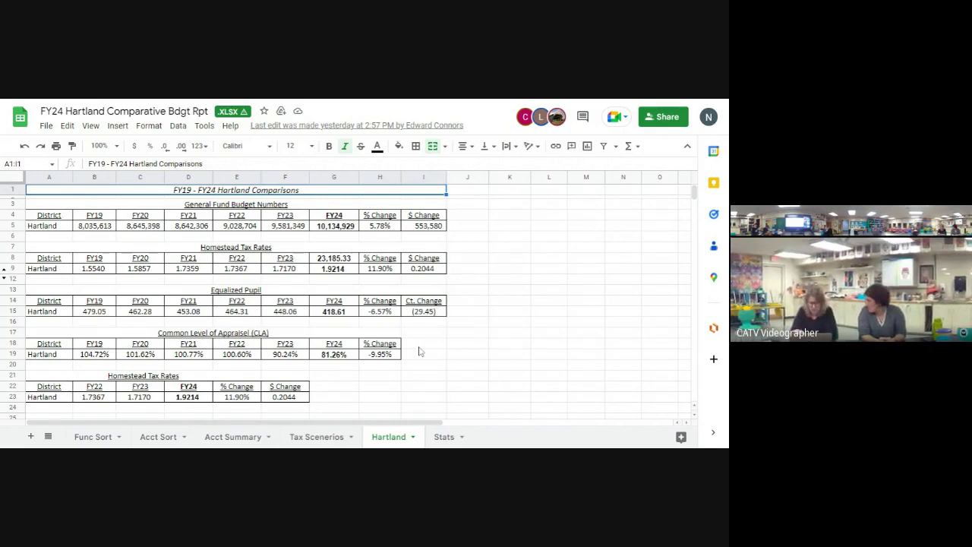
pyautogui.scroll(-1, 420, 351)
pyautogui.click(141, 405)
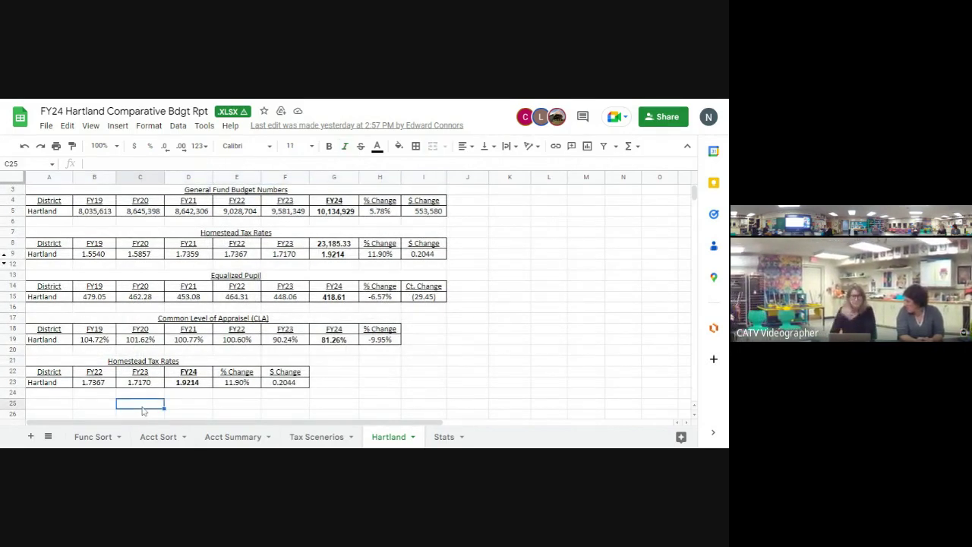
pyautogui.write('=')
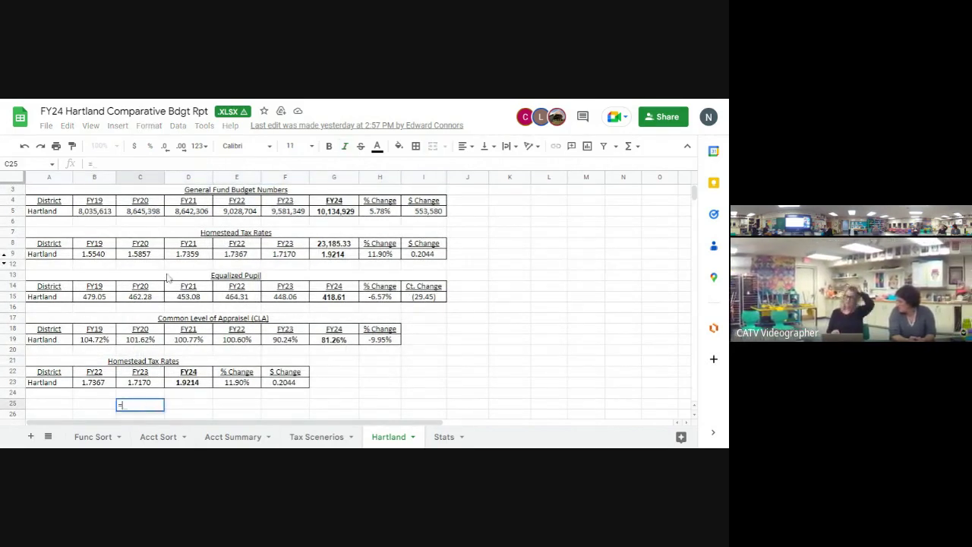
pyautogui.click(140, 213)
pyautogui.write('/')
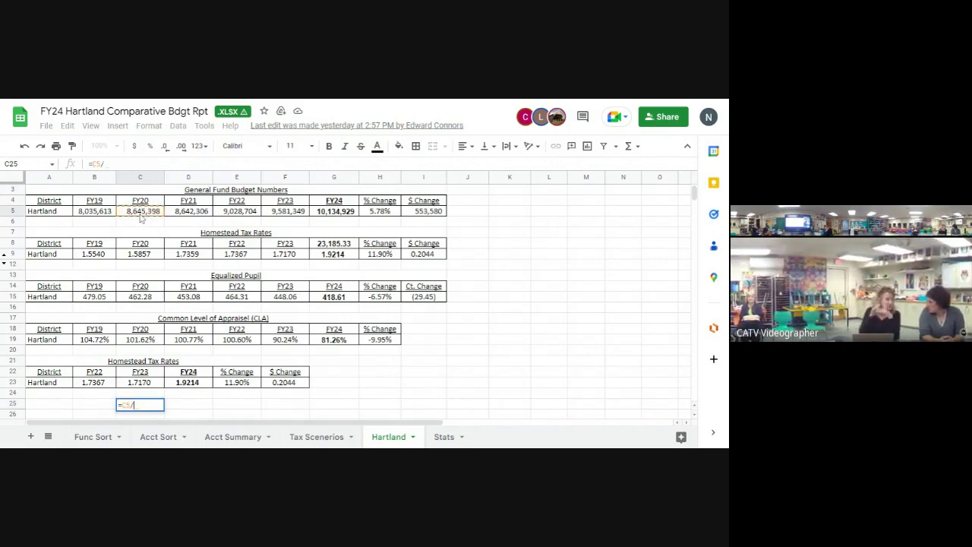
pyautogui.click(131, 297)
pyautogui.press('Return')
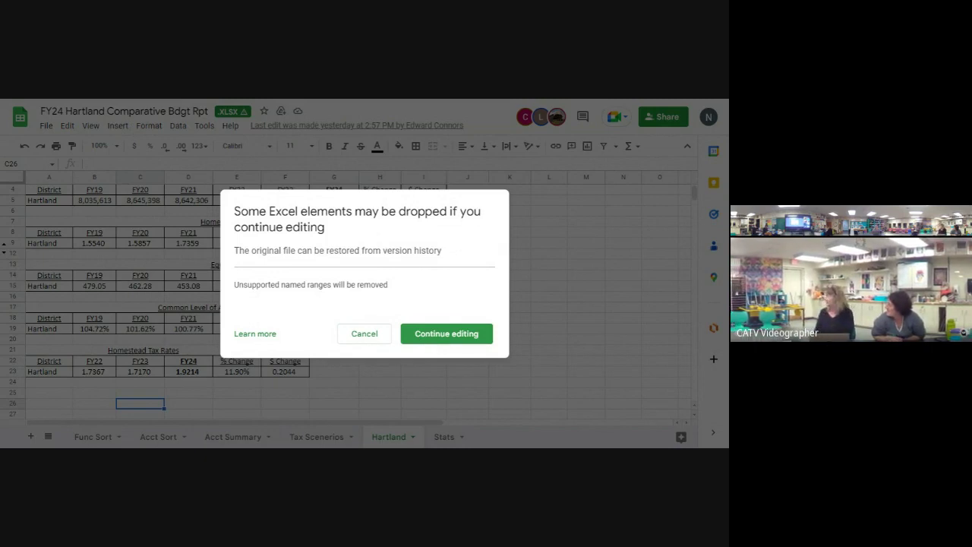
pyautogui.click(432, 338)
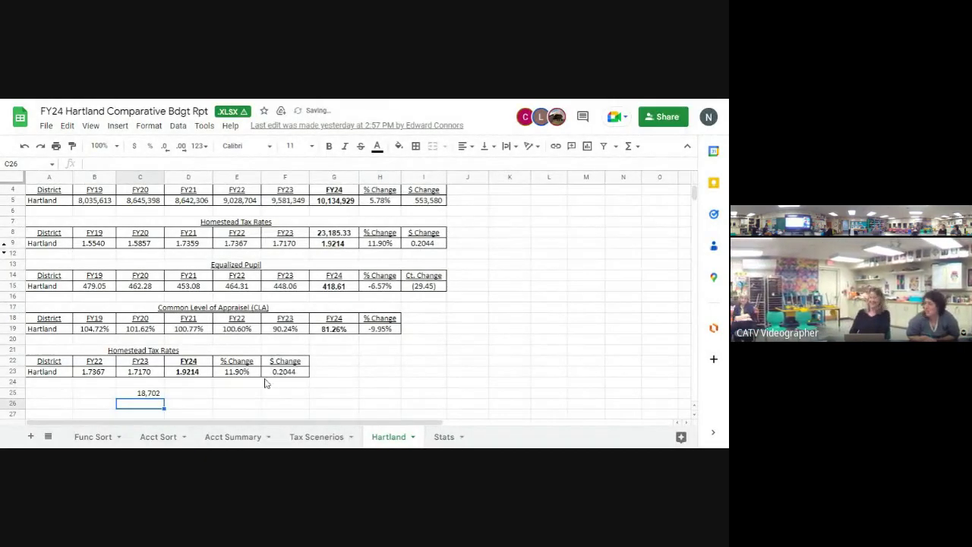
# Step: Fill the budget-per-pupil formula from C25 across to G25 to cover FY21 through FY24
pyautogui.click(148, 396)
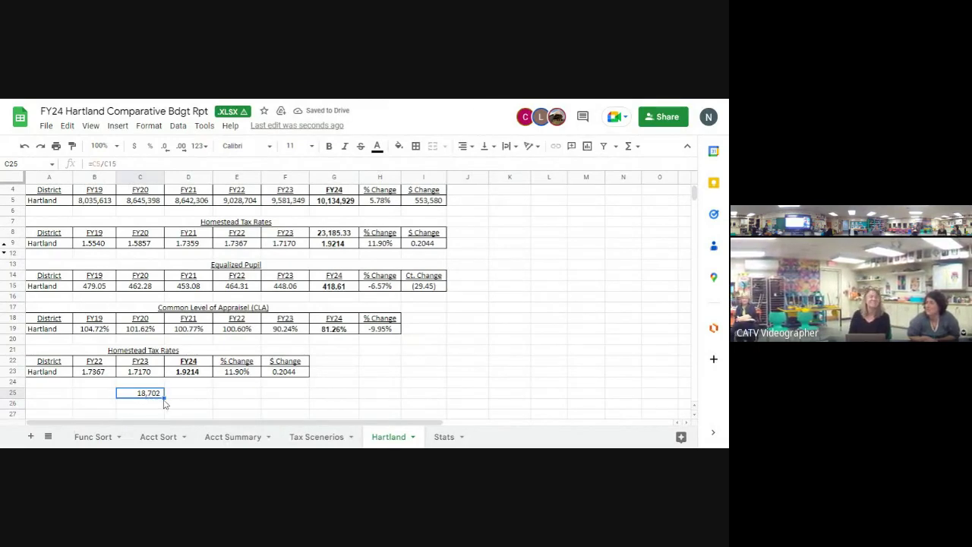
pyautogui.moveTo(164, 399); pyautogui.dragTo(343, 399)
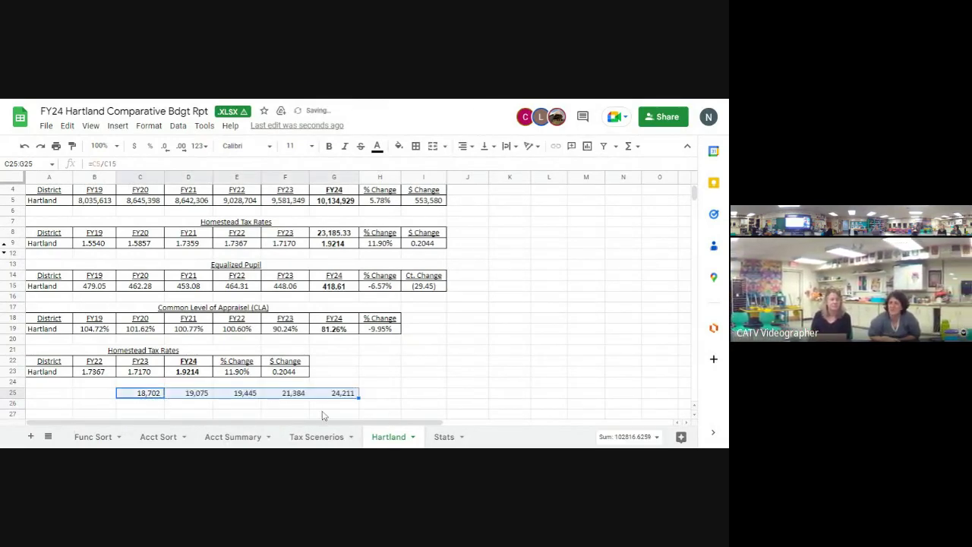
pyautogui.click(324, 407)
pyautogui.click(299, 407)
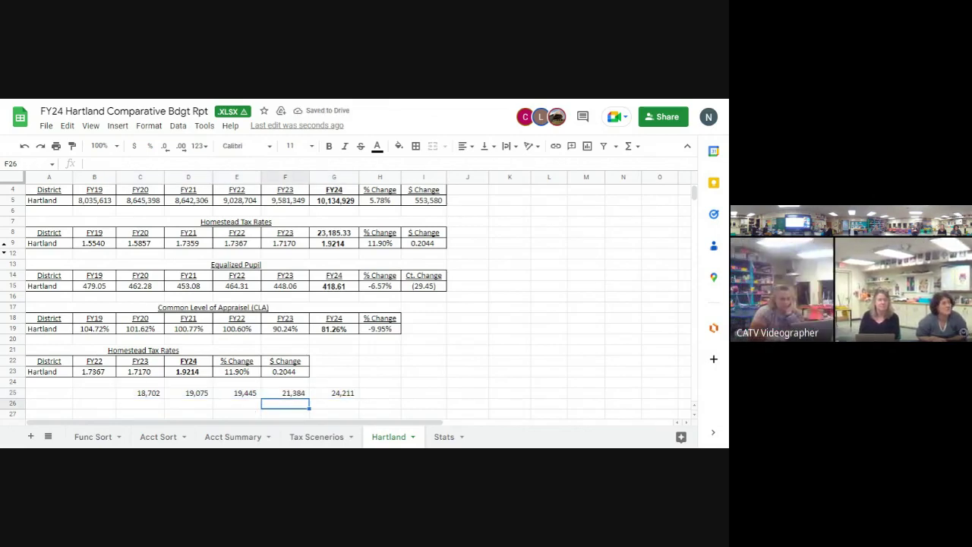
# Step: Check which cells the FY23 budget-per-pupil formula in F25 refers to, leaving the formula as it is
pyautogui.click(301, 395)
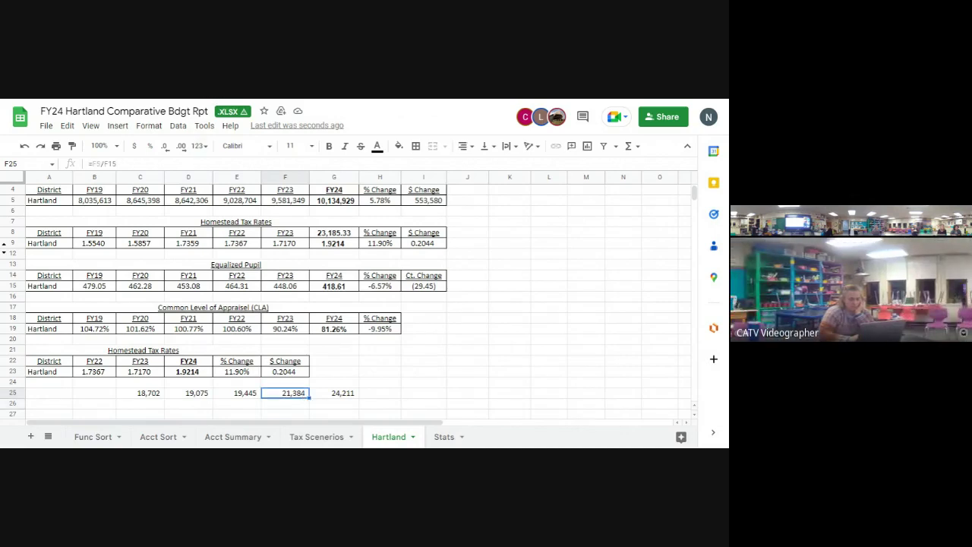
pyautogui.press('F2')
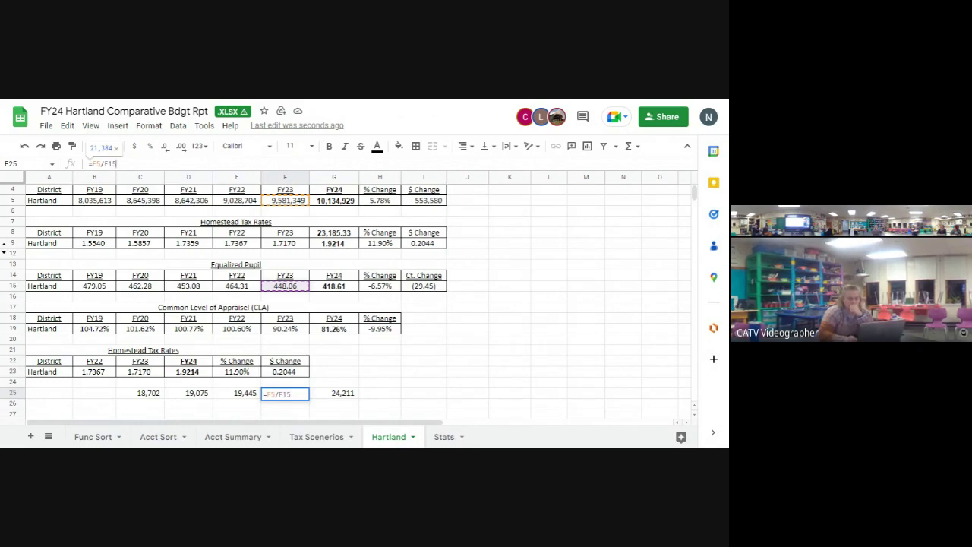
pyautogui.press('Return')
pyautogui.press('Up')
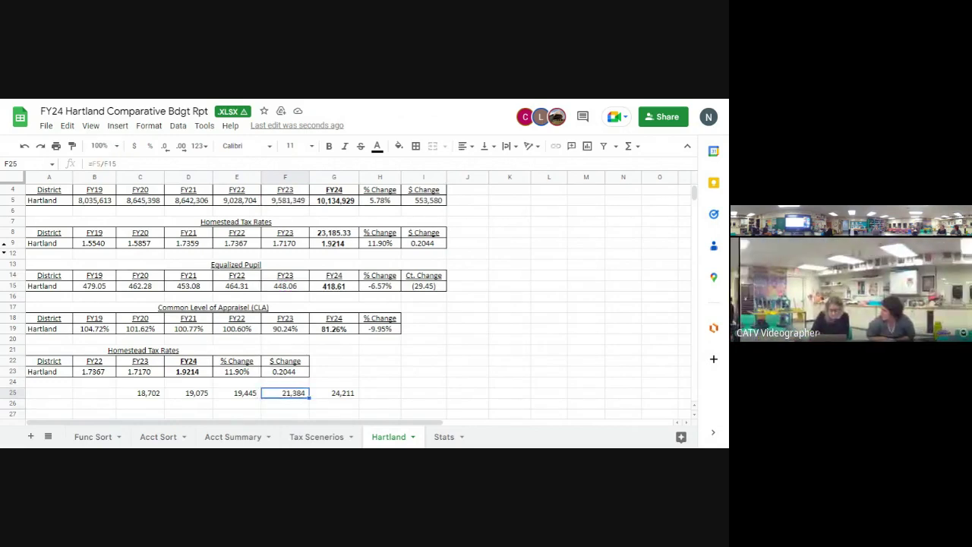
# Step: Enter =(D25-C25)/C25 in cell D26 to calculate the FY20-to-FY21 change in budget per equalized pupil
pyautogui.press('Right')
pyautogui.press('Right')
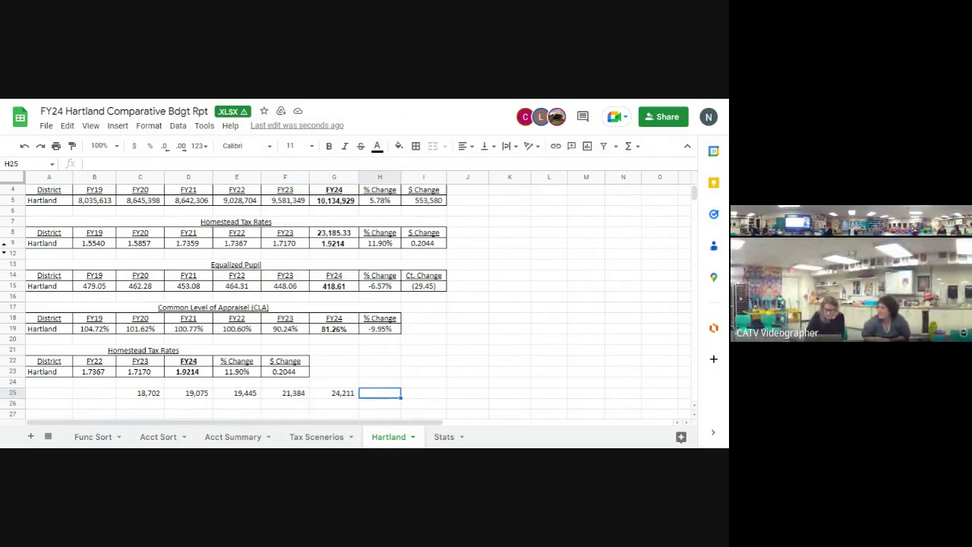
pyautogui.press('Down')
pyautogui.press('Left')
pyautogui.press('Left')
pyautogui.press('Left')
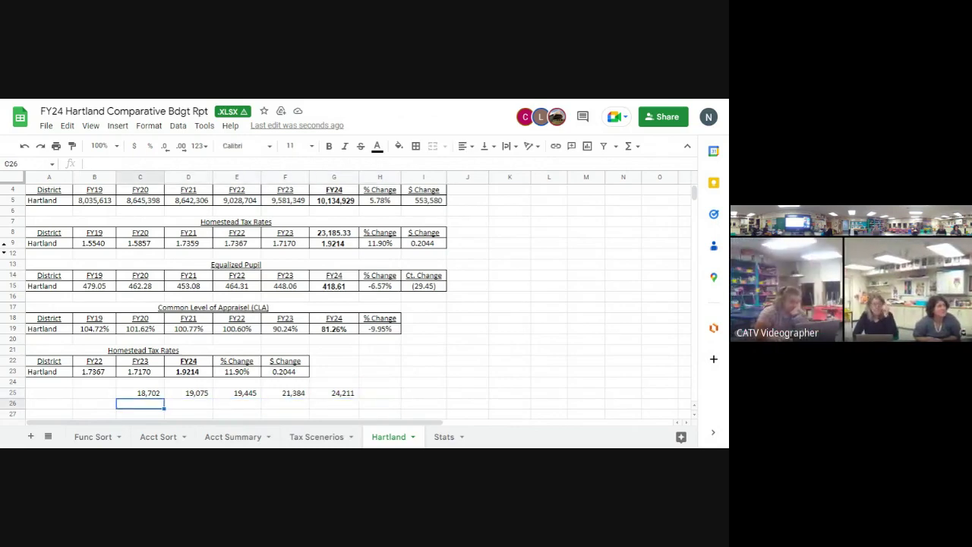
pyautogui.press('Left')
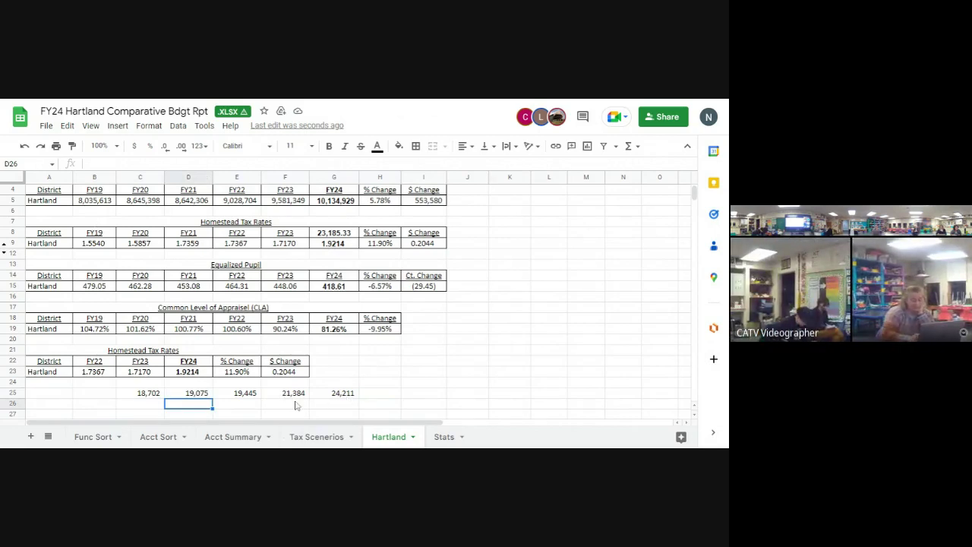
pyautogui.write('=')
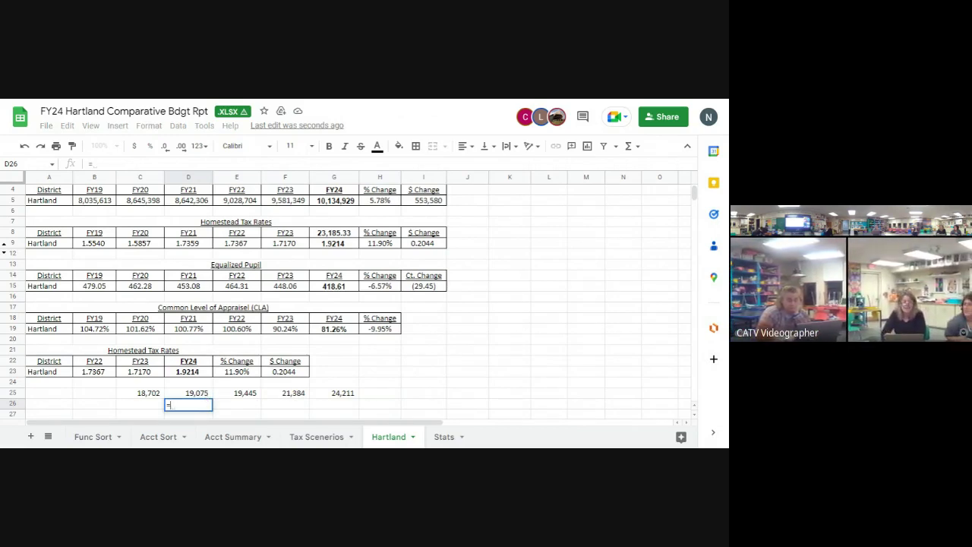
pyautogui.write('(')
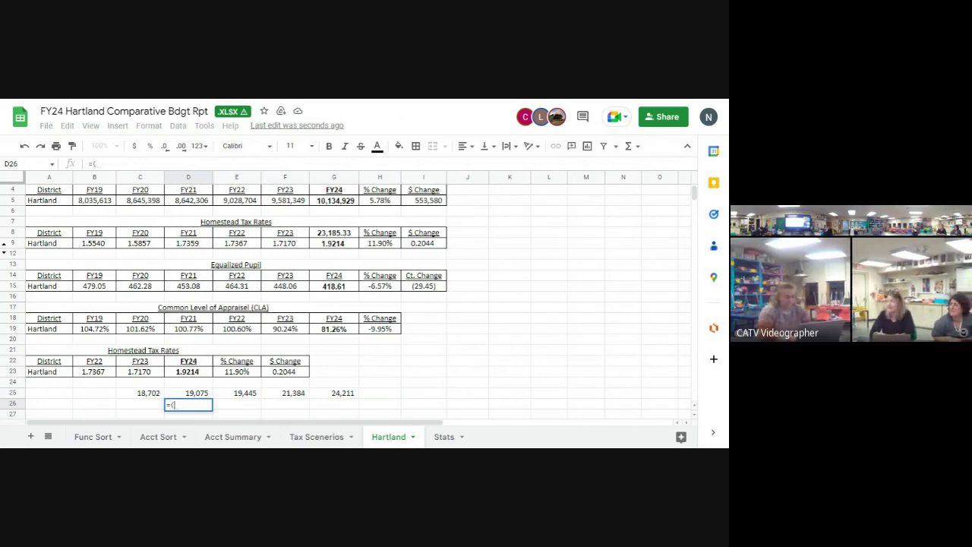
pyautogui.click(200, 394)
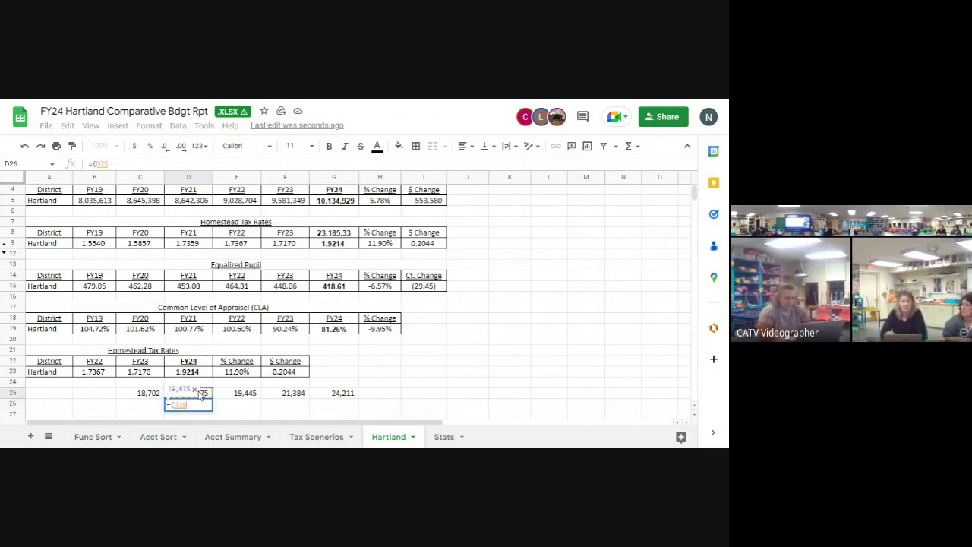
pyautogui.write('-')
pyautogui.click(157, 394)
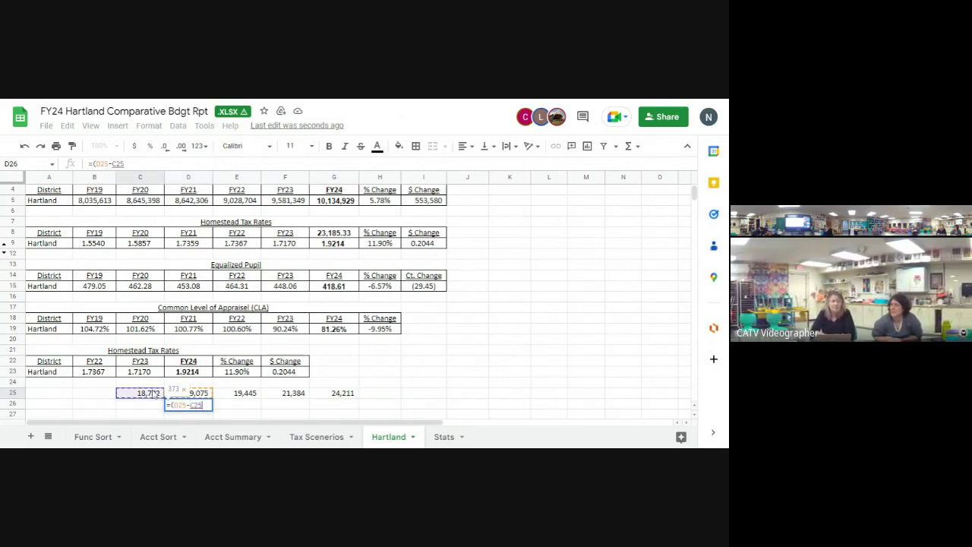
pyautogui.write(')')
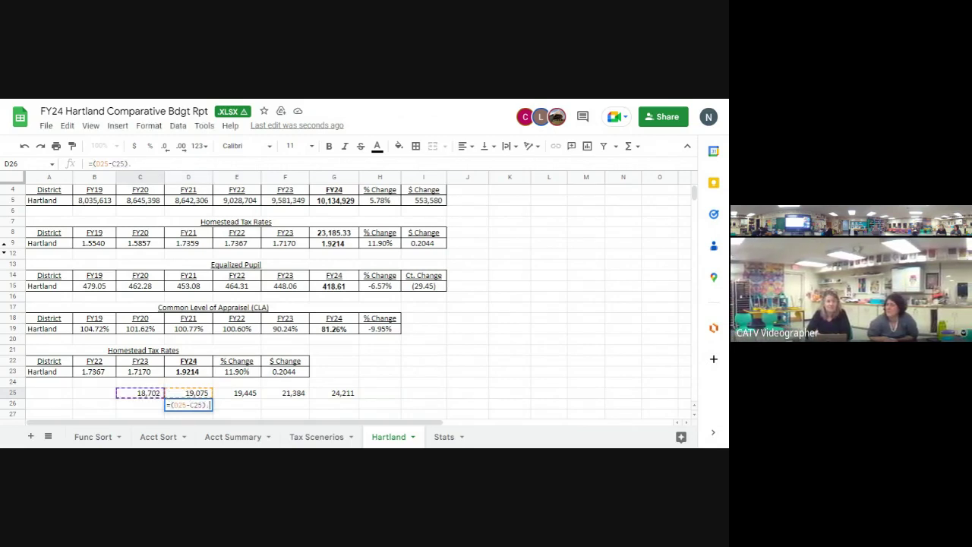
pyautogui.write('/')
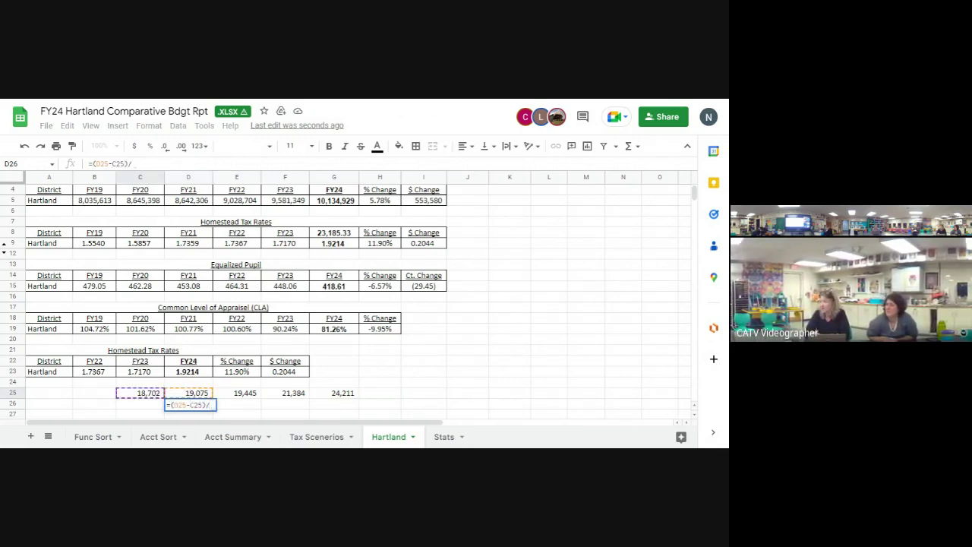
pyautogui.click(148, 395)
pyautogui.press('Return')
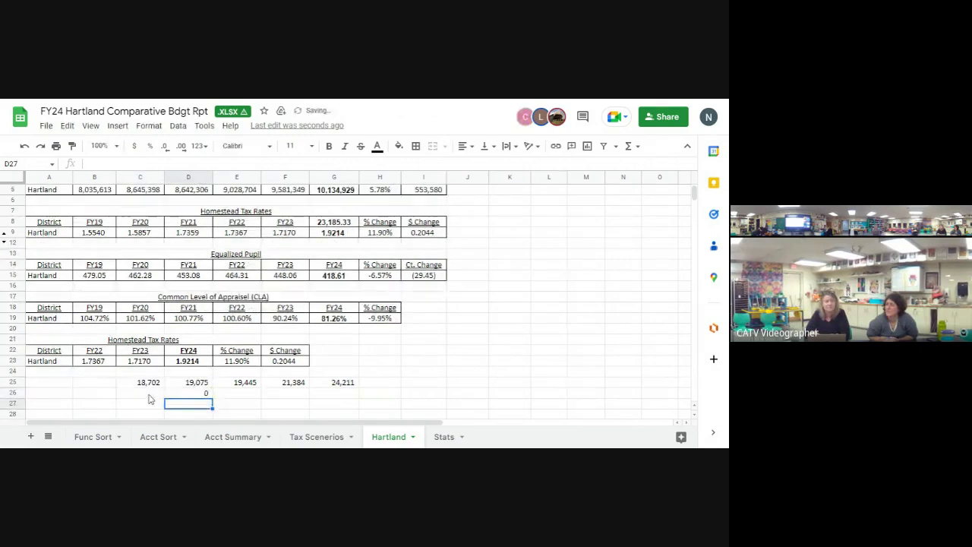
# Step: Format D26 as a percentage and fill its formula across to G26 to cover FY22 through FY24
pyautogui.click(189, 393)
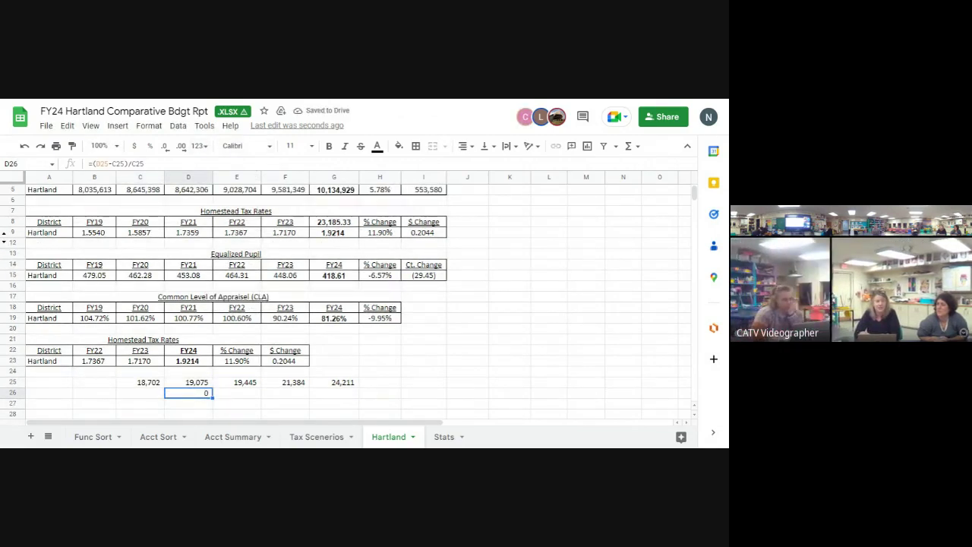
pyautogui.click(149, 146)
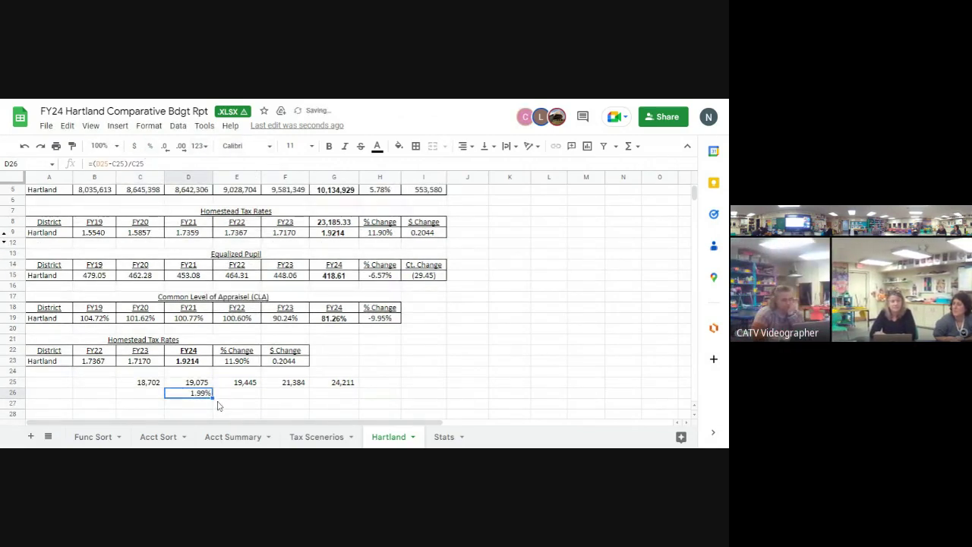
pyautogui.moveTo(213, 398); pyautogui.dragTo(356, 397)
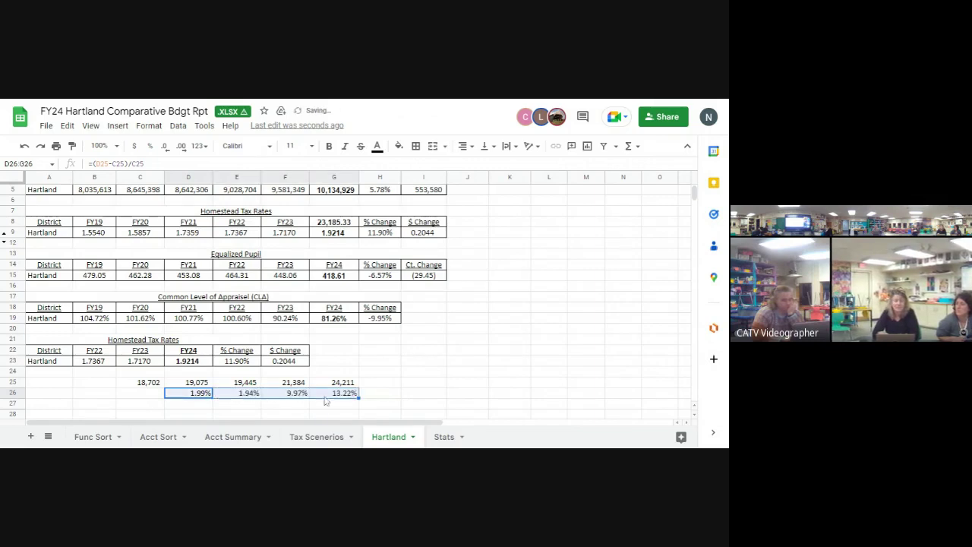
pyautogui.click(335, 404)
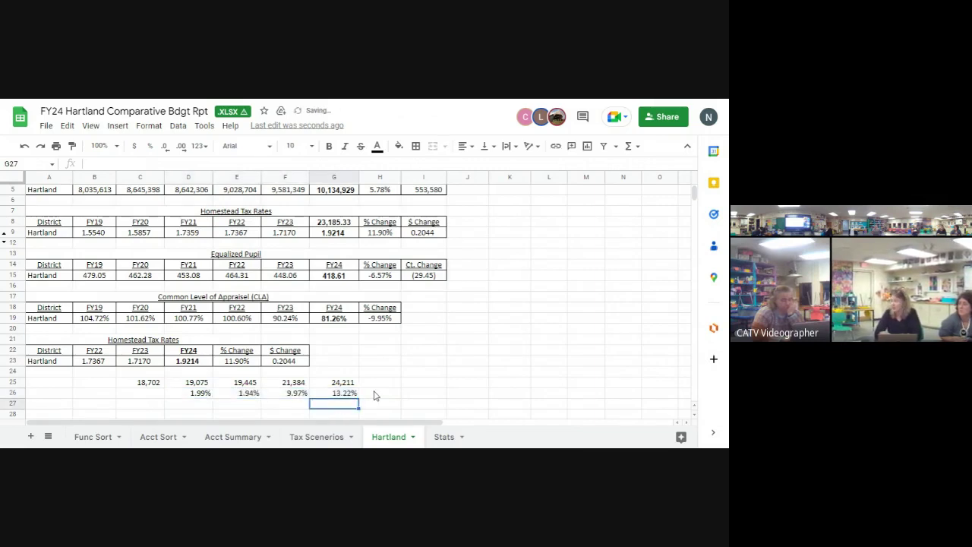
# Step: Review the FY24 per-pupil change in G26 alongside the Tax Scenerios sheet's spending rows, home-value tax impact tables and dollar-cut table
pyautogui.click(353, 394)
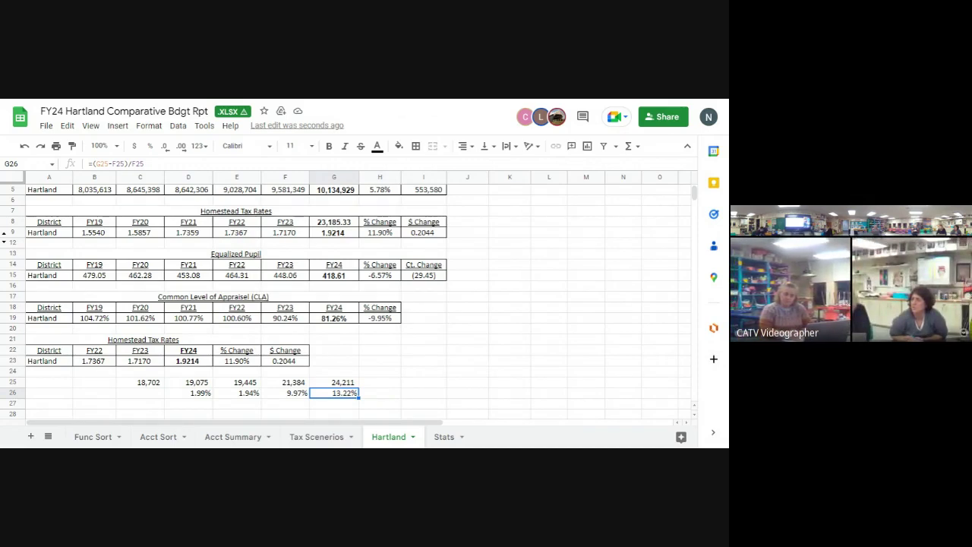
pyautogui.click(250, 439)
pyautogui.click(319, 438)
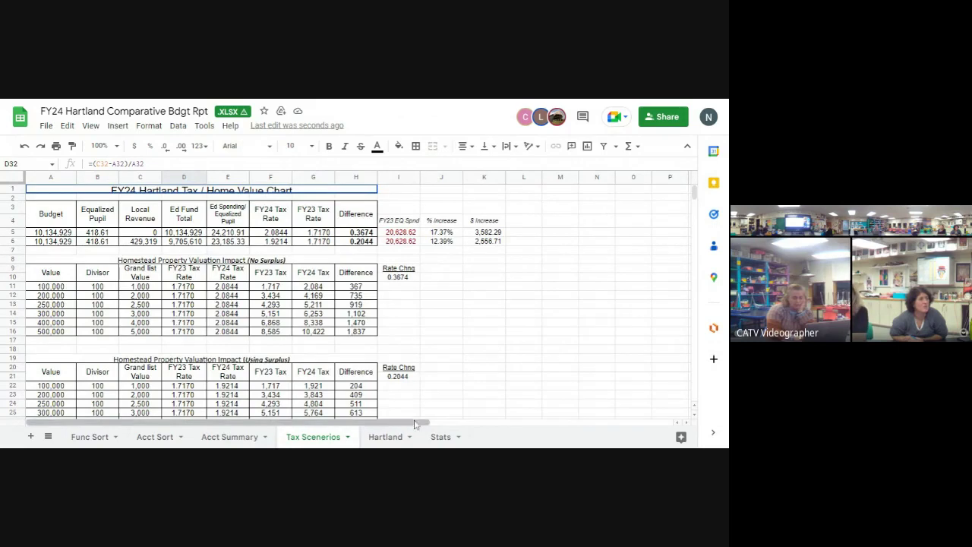
pyautogui.click(395, 443)
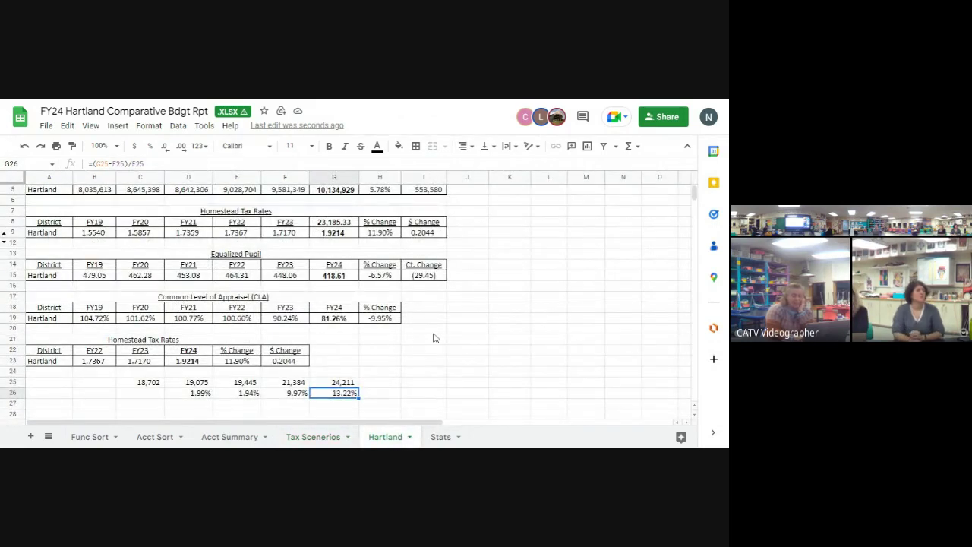
pyautogui.scroll(1, 433, 337)
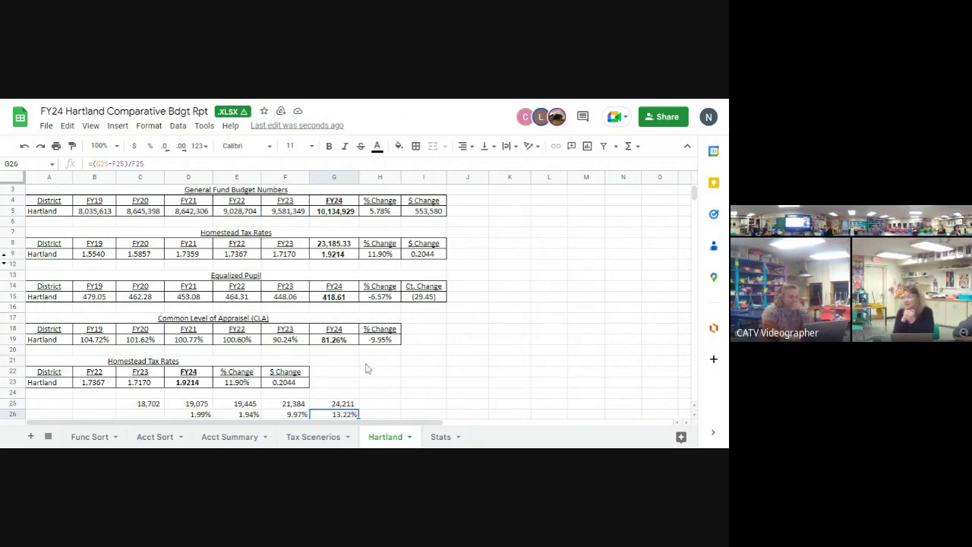
pyautogui.click(316, 440)
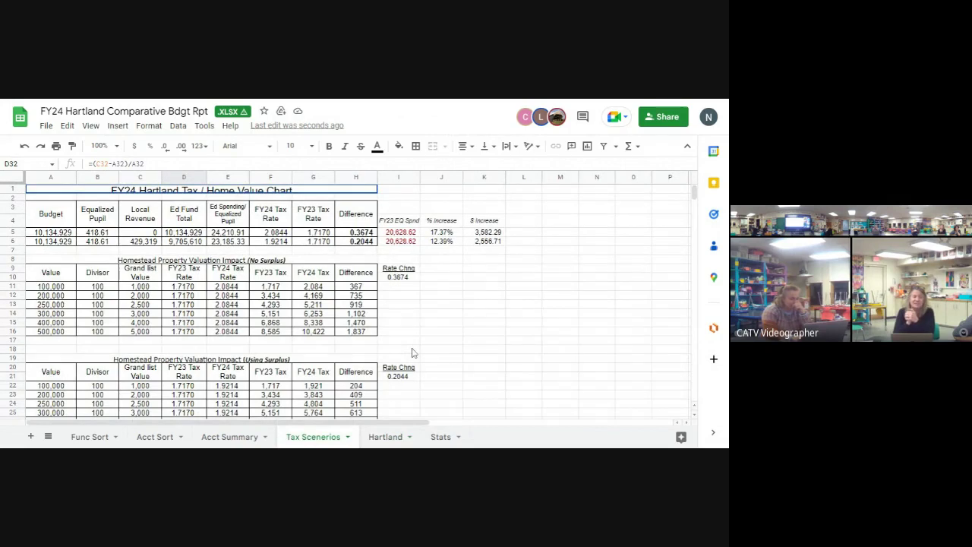
pyautogui.scroll(-1, 412, 352)
pyautogui.scroll(-4, 412, 352)
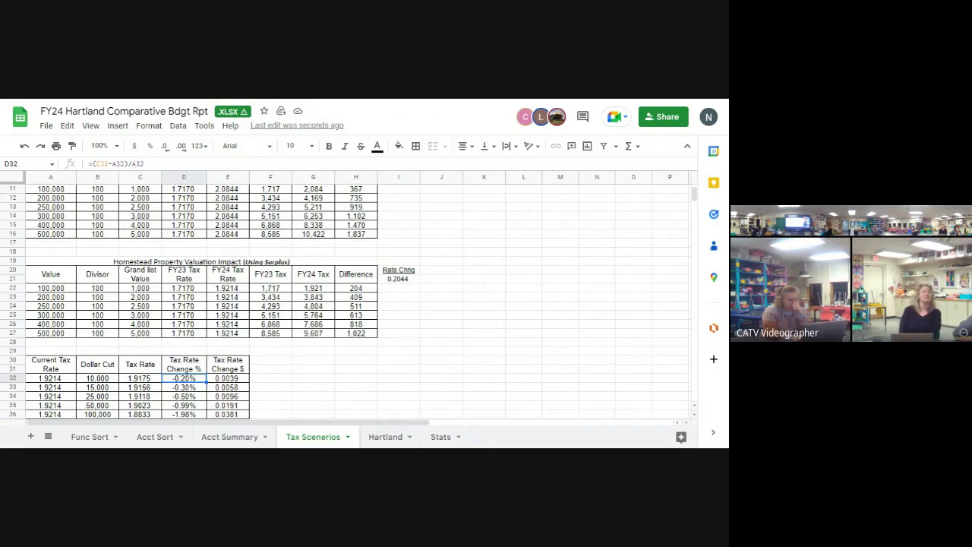
pyautogui.scroll(5, 413, 353)
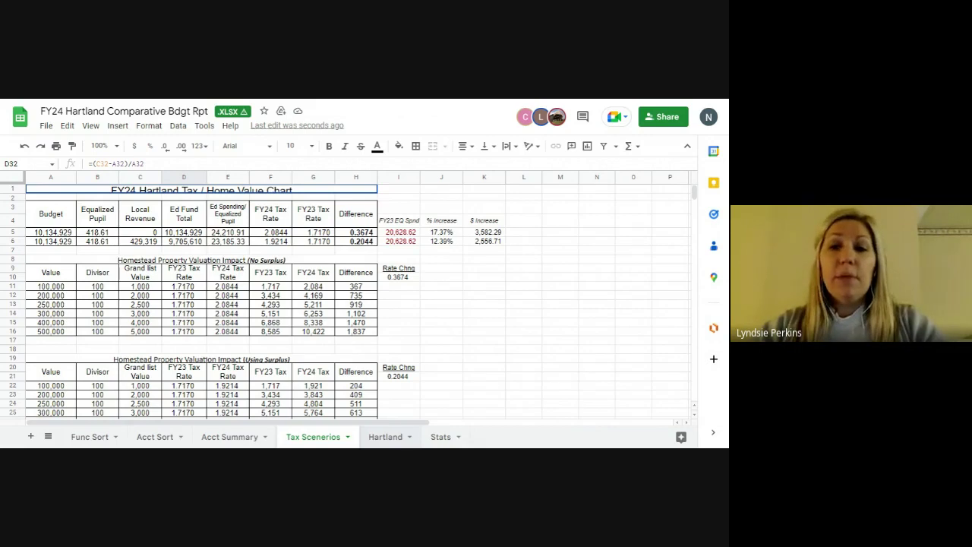
pyautogui.scroll(-3, 466, 385)
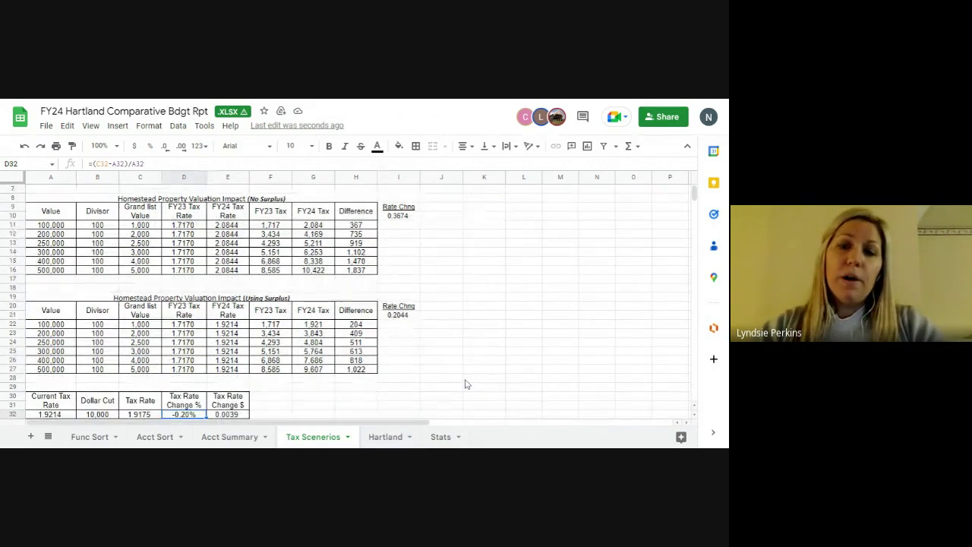
pyautogui.scroll(-3, 466, 384)
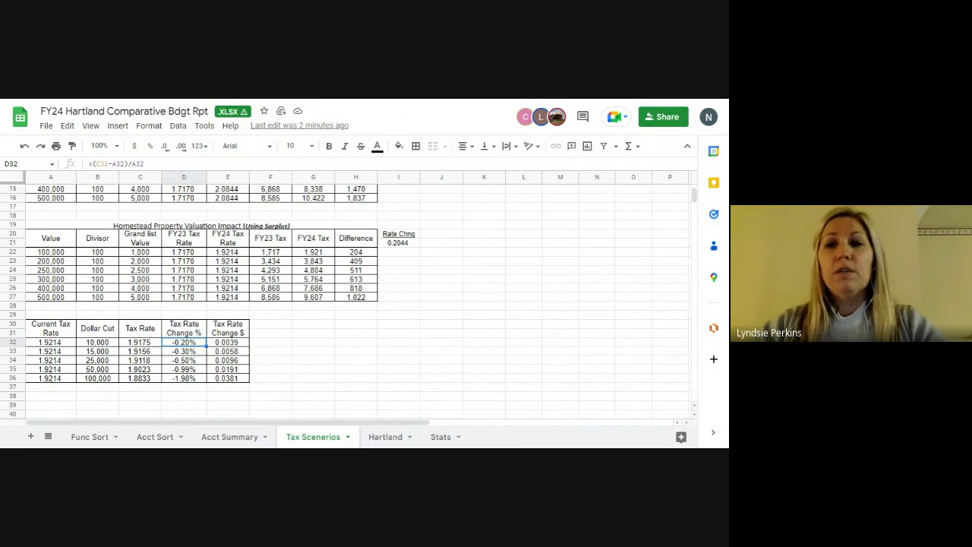
pyautogui.scroll(5, 438, 271)
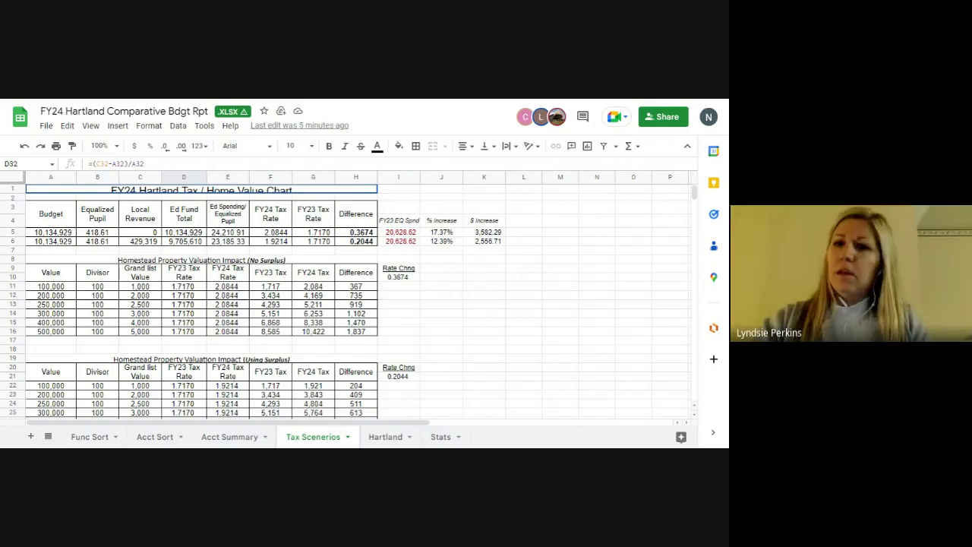
# Step: On the Tax Scenerios sheet, list the grade levels k and 1 through 7 down cells M9 to M16
pyautogui.click(560, 269)
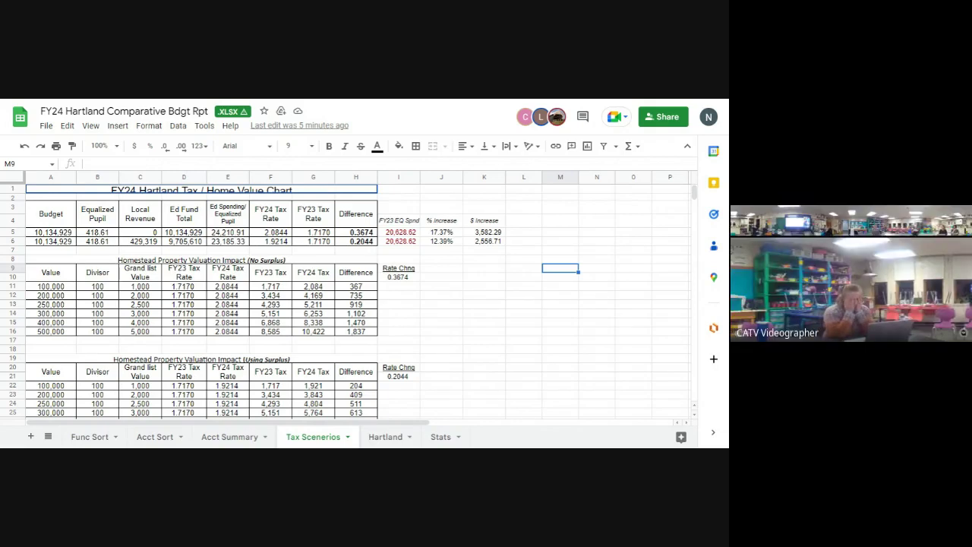
pyautogui.write('k')
pyautogui.press('Return')
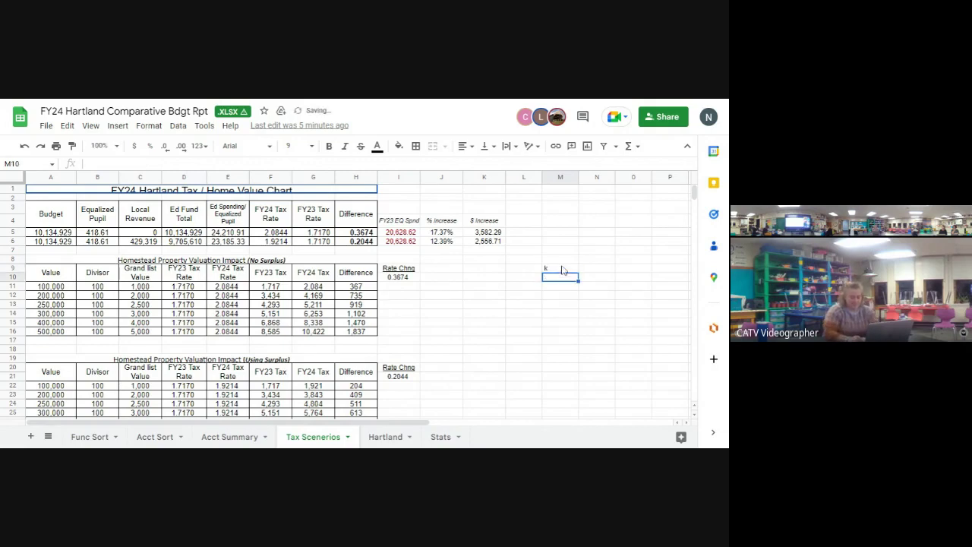
pyautogui.write('1')
pyautogui.press('Return')
pyautogui.write('2 3 4 5 6 7')
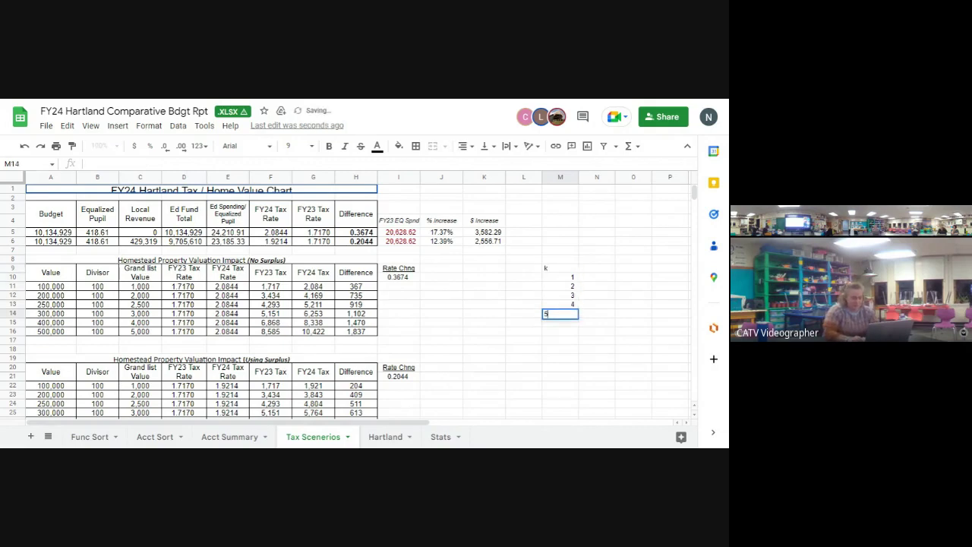
pyautogui.press('Return')
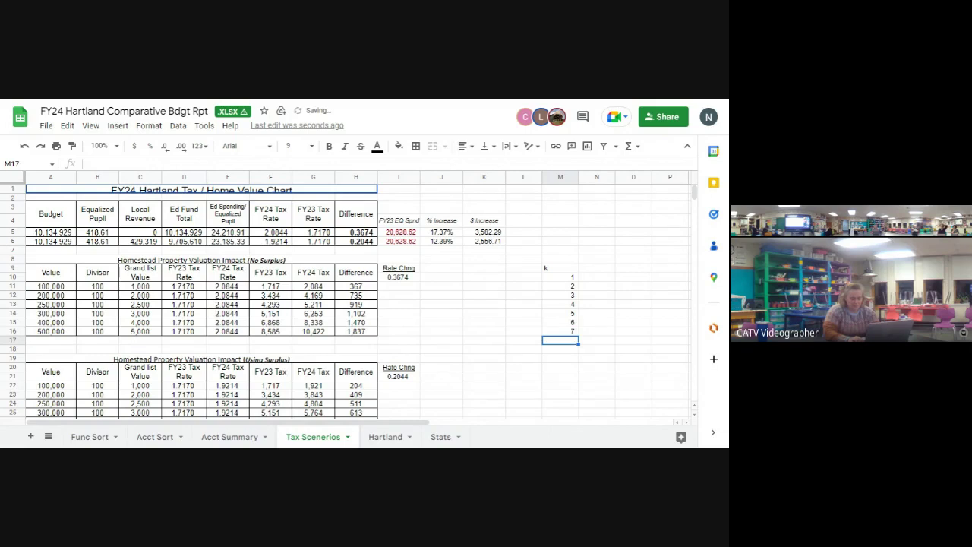
# Step: Enter 41, 30, 23 and 24 in cells N9 to N12 beside grades k through 3
pyautogui.press('Right')
pyautogui.press('Up')
pyautogui.press('Up')
pyautogui.press('Up')
pyautogui.press('Up')
pyautogui.press('Up')
pyautogui.press('Up')
pyautogui.press('Up')
pyautogui.press('Up')
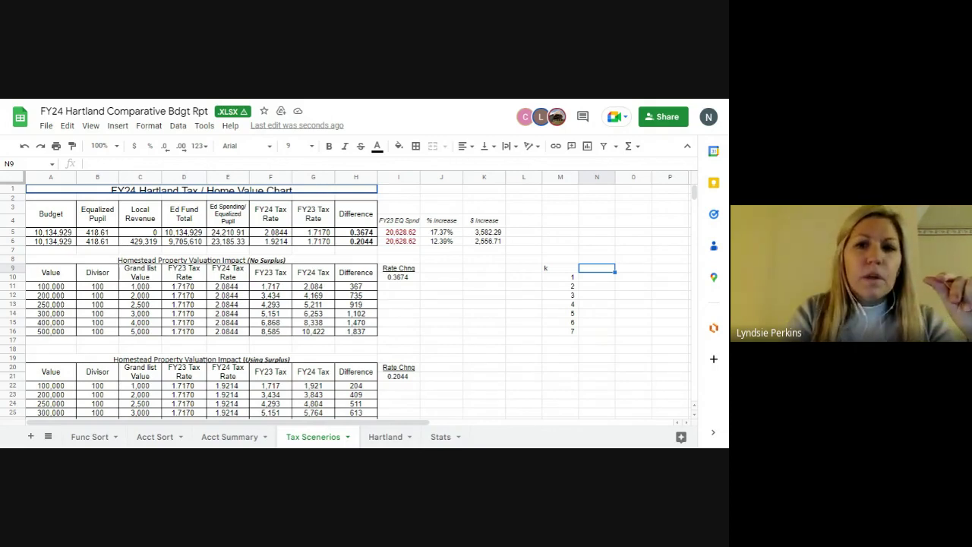
pyautogui.write('41')
pyautogui.press('Return')
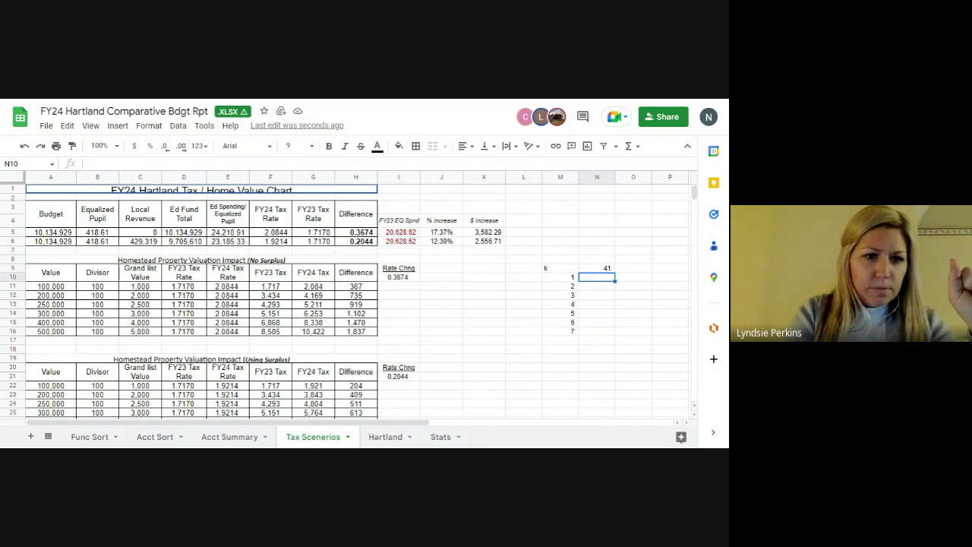
pyautogui.write('30')
pyautogui.press('Return')
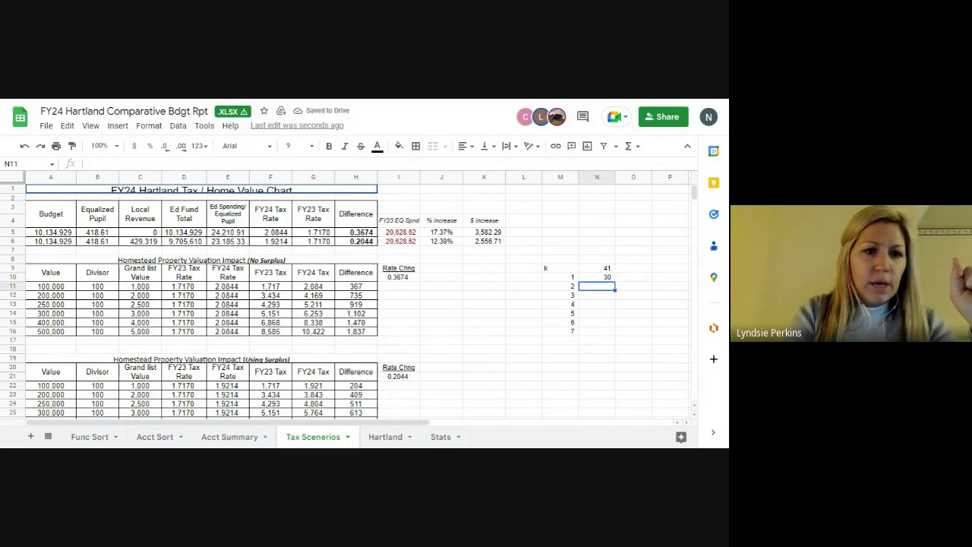
pyautogui.write('23')
pyautogui.press('Return')
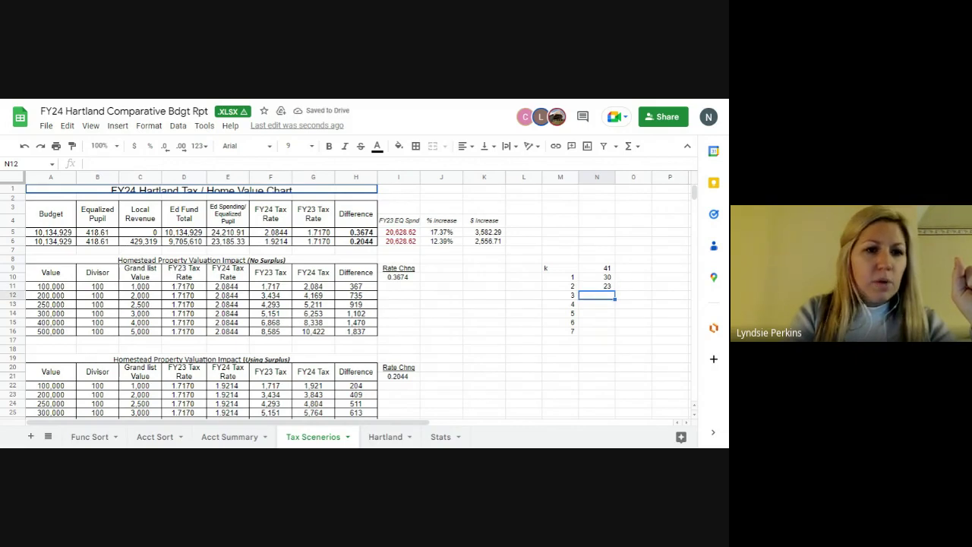
pyautogui.write('24')
pyautogui.press('Return')
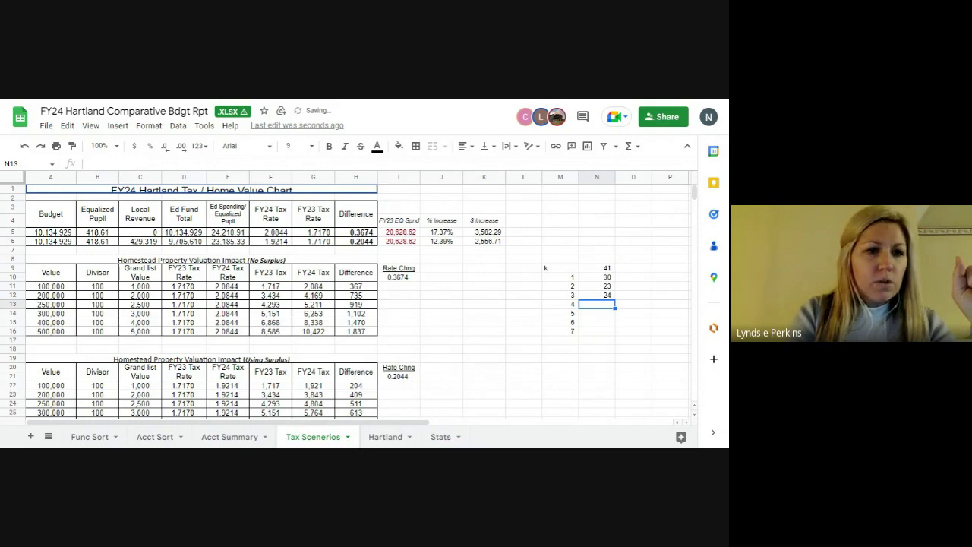
# Step: Enter 24, 15, 37 and 27 in cells N13 to N16 beside grades 4 through 7
pyautogui.write('24')
pyautogui.press('Return')
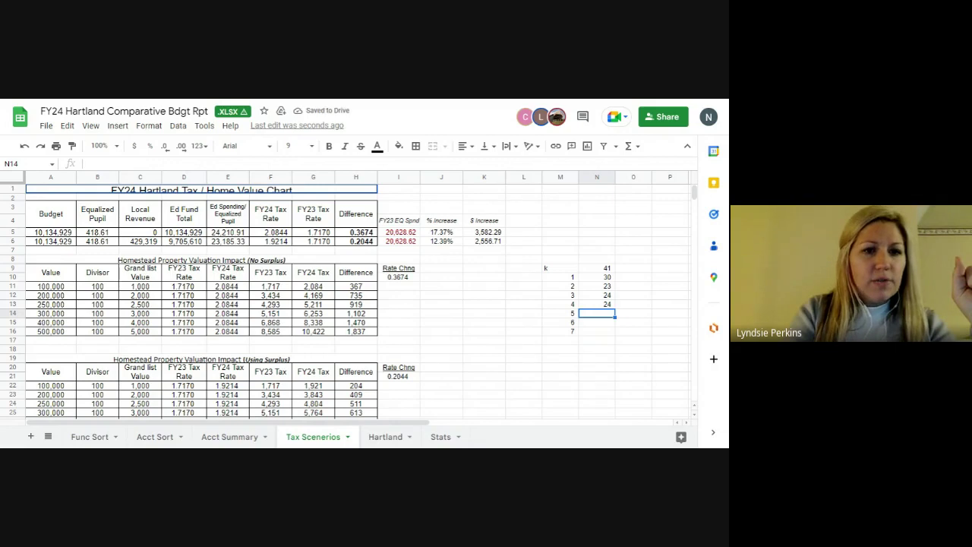
pyautogui.write('15')
pyautogui.press('Return')
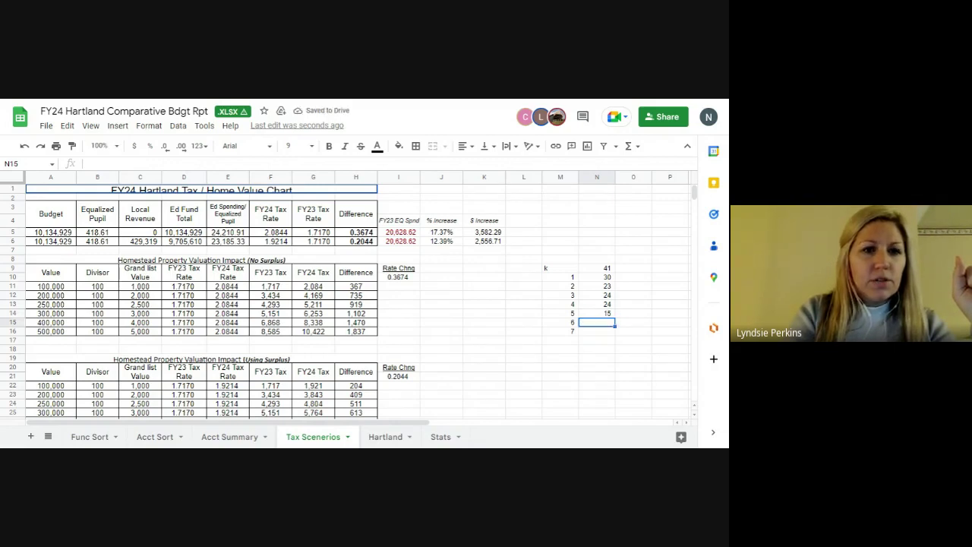
pyautogui.write('3')
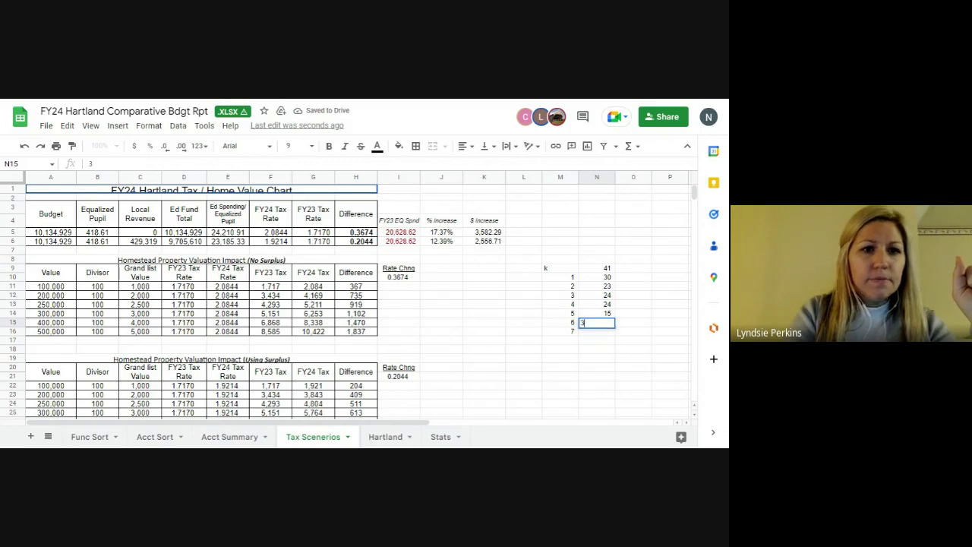
pyautogui.write('7')
pyautogui.press('Return')
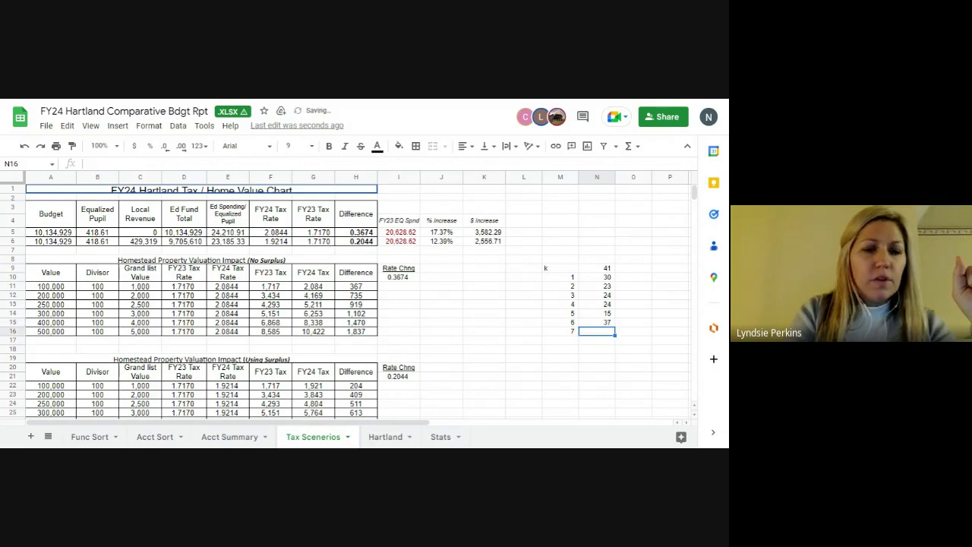
pyautogui.write('2')
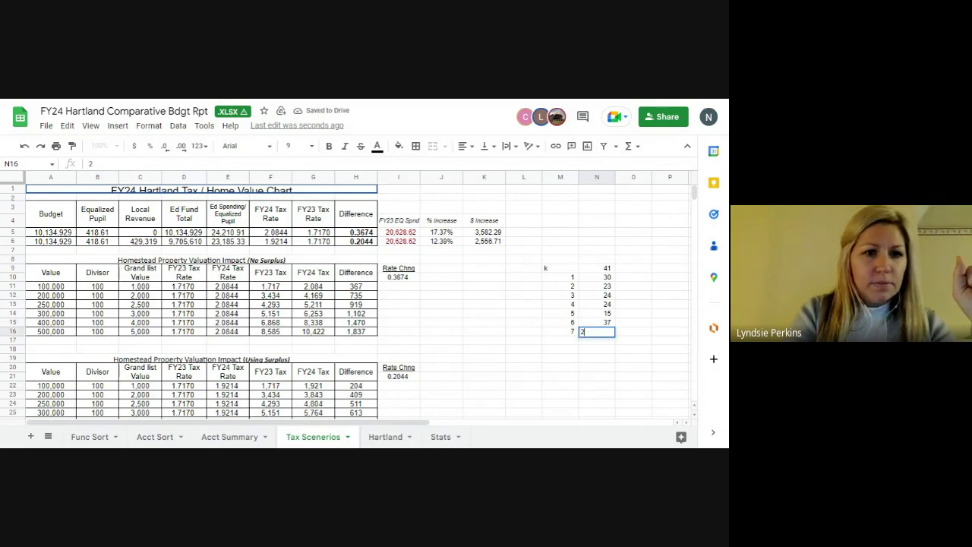
pyautogui.write('7')
pyautogui.press('Return')
pyautogui.press('Left')
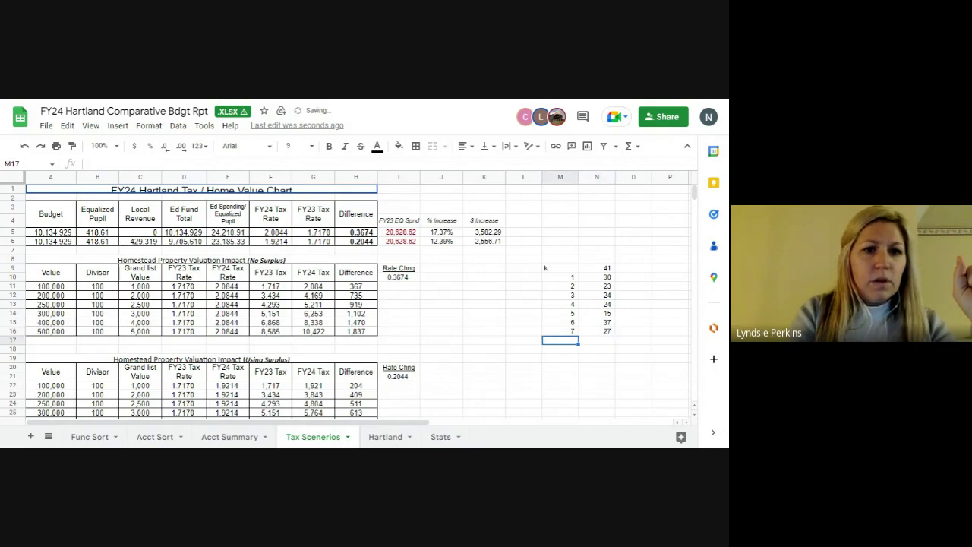
# Step: Change the number beside grade k in N9 to 36
pyautogui.click(597, 341)
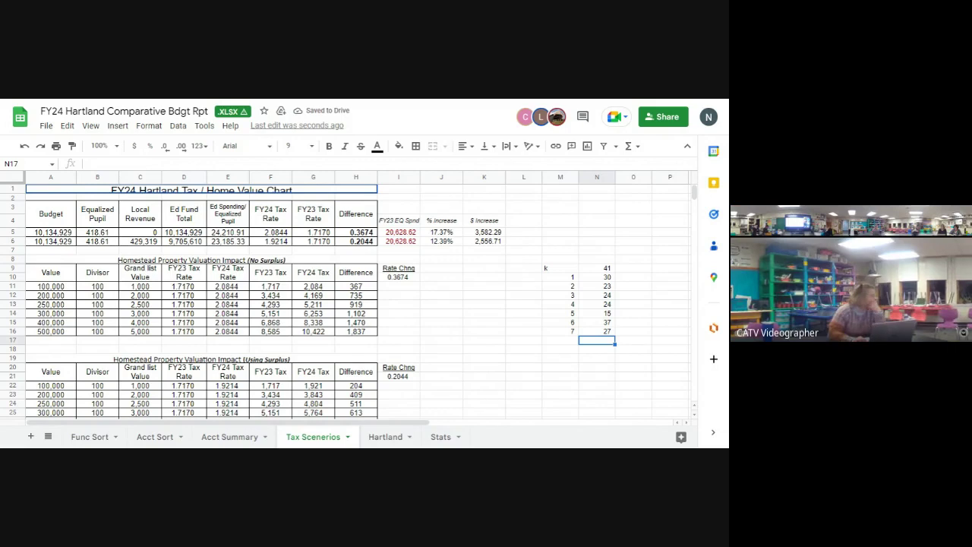
pyautogui.press('Up')
pyautogui.press('Up')
pyautogui.press('Up')
pyautogui.press('Up')
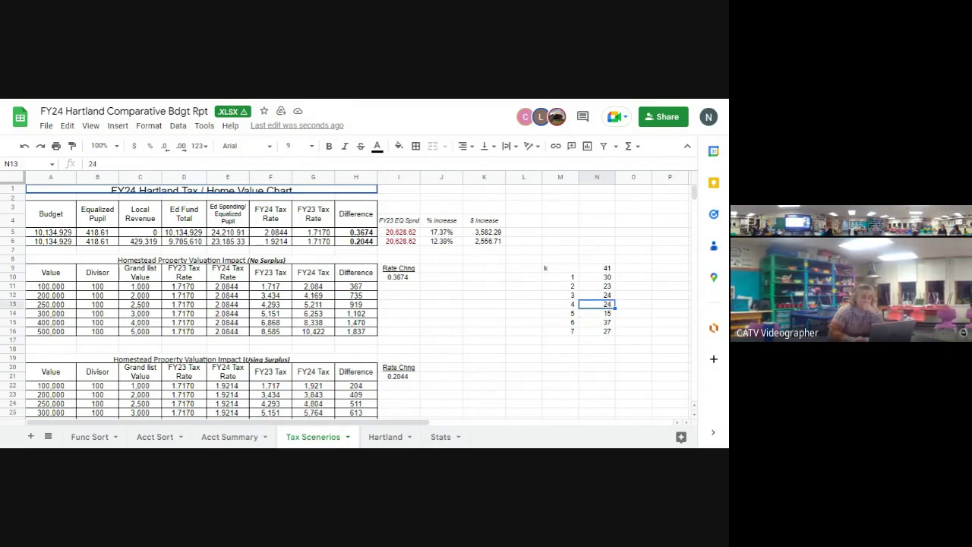
pyautogui.press('Up')
pyautogui.press('Up')
pyautogui.press('Up')
pyautogui.press('Up')
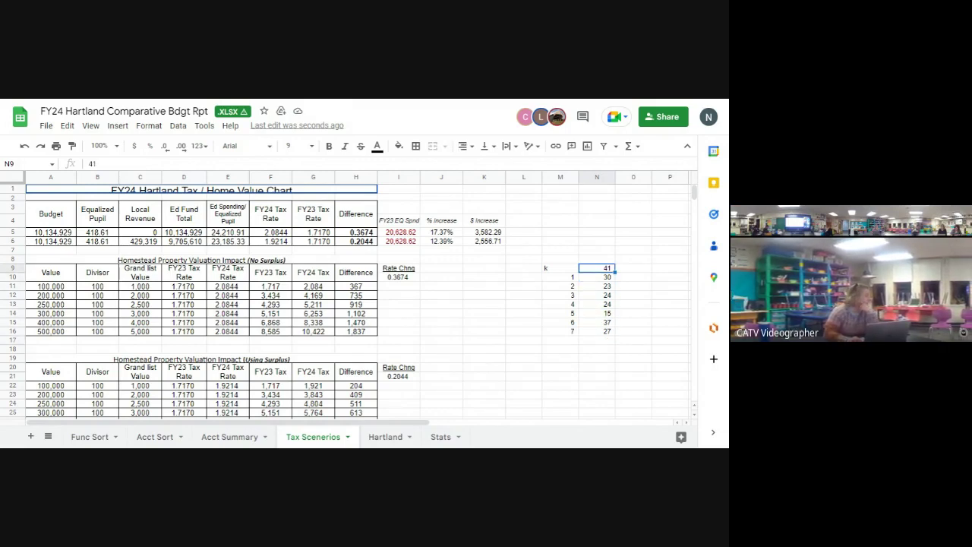
pyautogui.write('36')
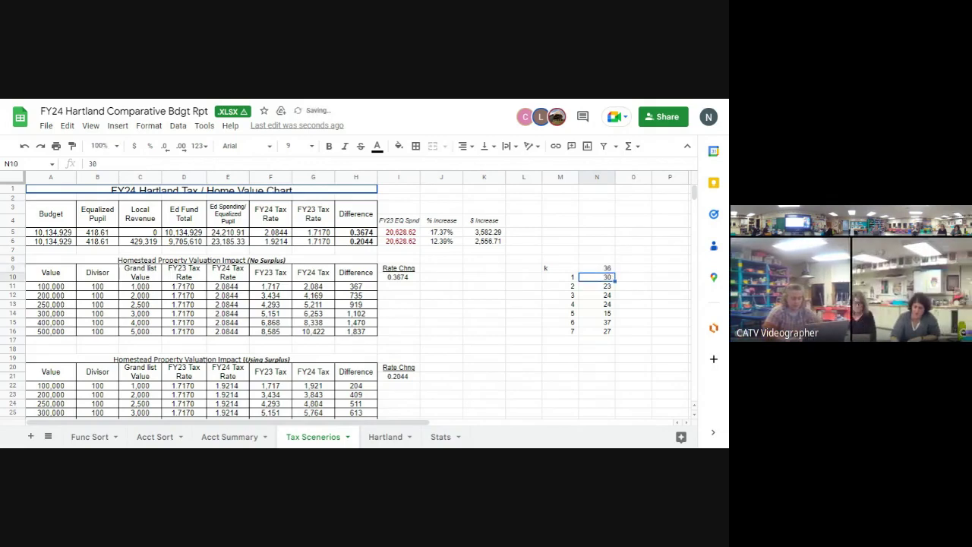
pyautogui.press('Tab')
pyautogui.press('Left')
pyautogui.press('Left')
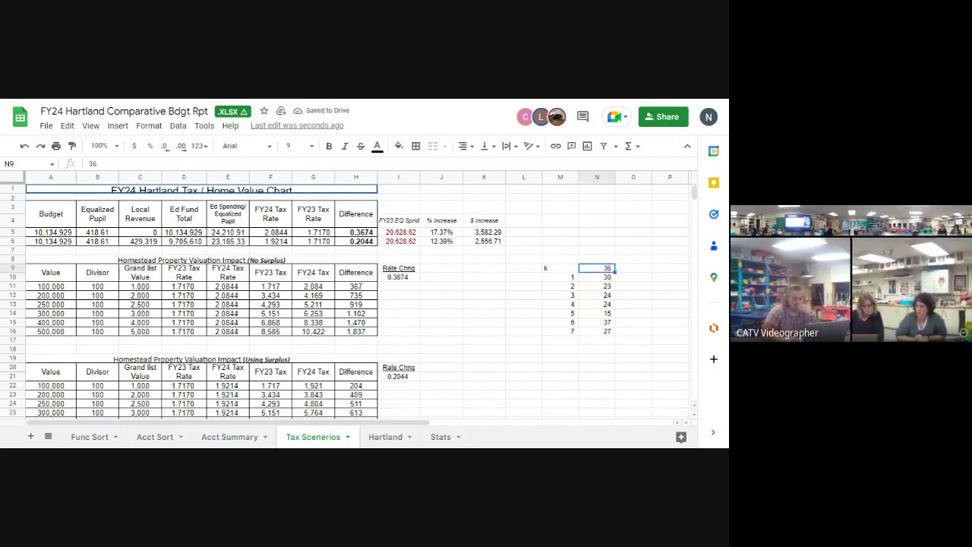
# Step: Enter 2024 as a heading in M8 above the grade list
pyautogui.press('Up')
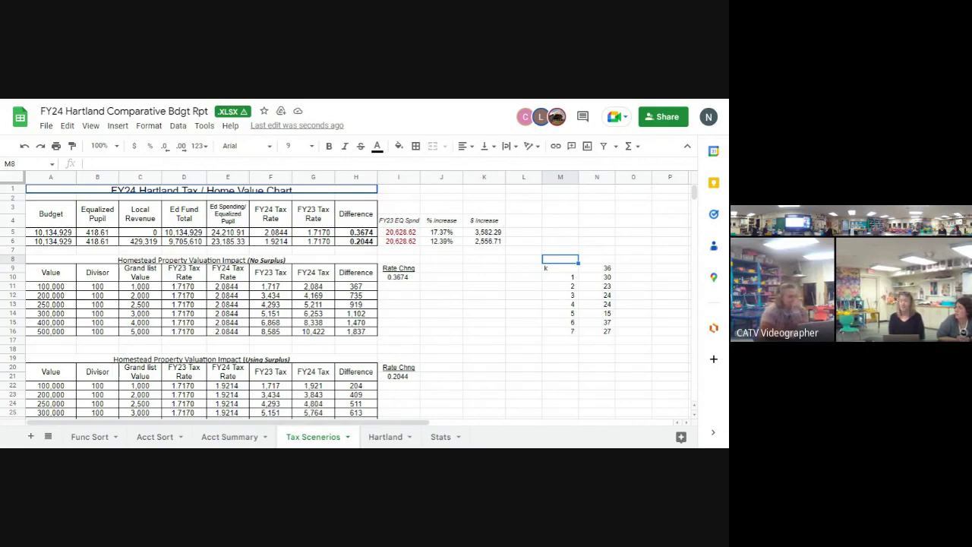
pyautogui.write('20')
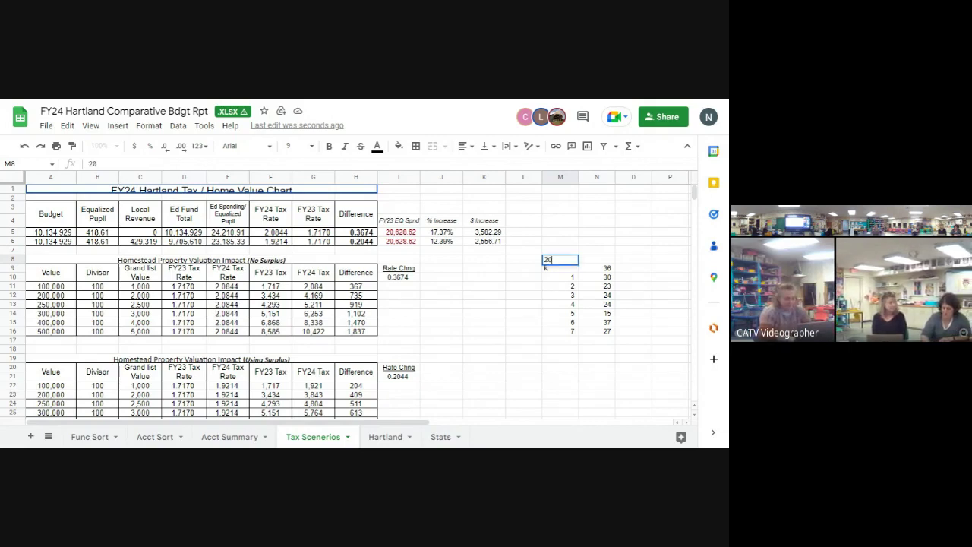
pyautogui.write('2')
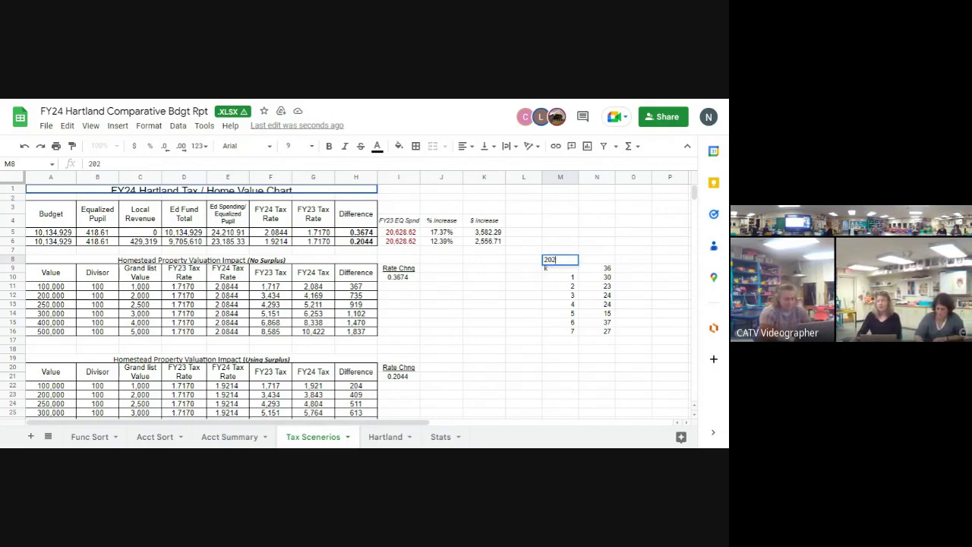
pyautogui.write('34')
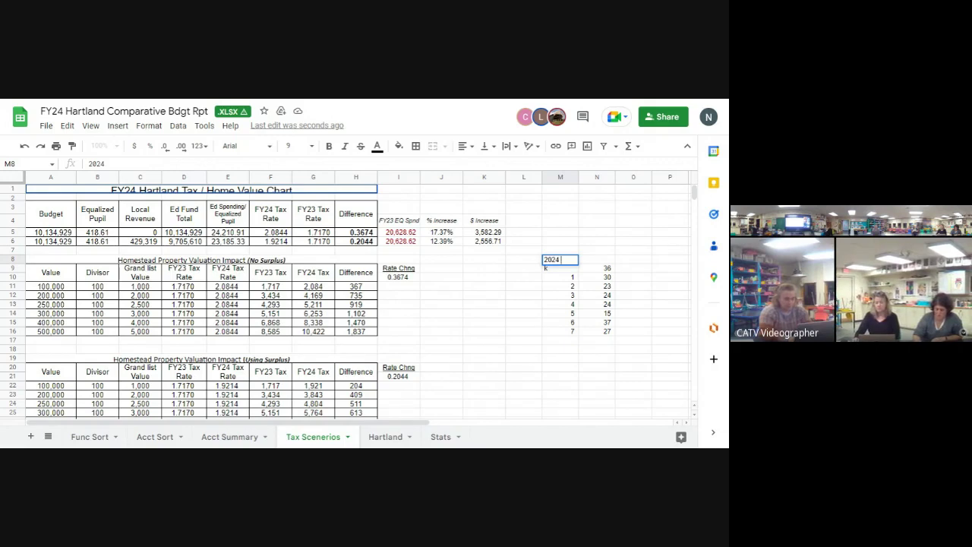
pyautogui.click(562, 271)
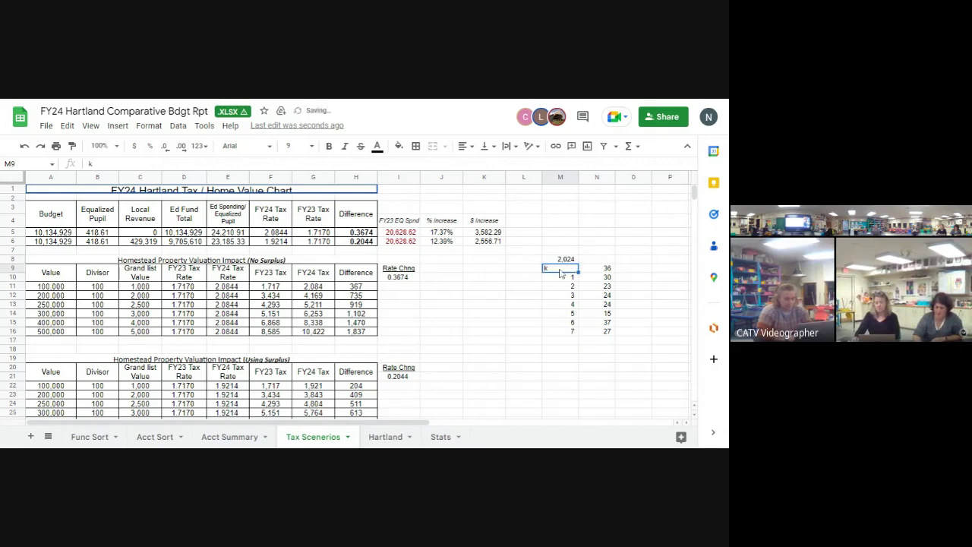
# Step: Replace the heading in M8 above the grade list with FY24
pyautogui.click(562, 261)
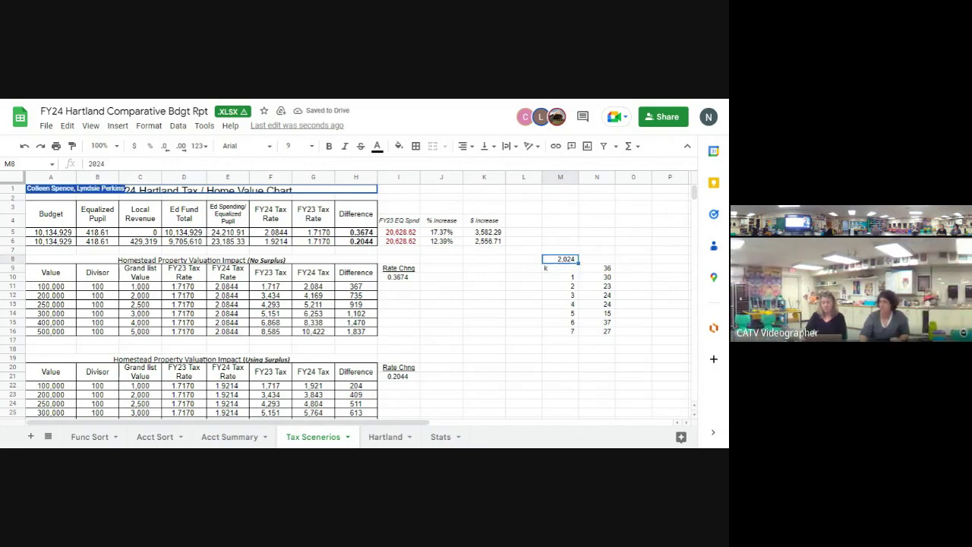
pyautogui.press('Return')
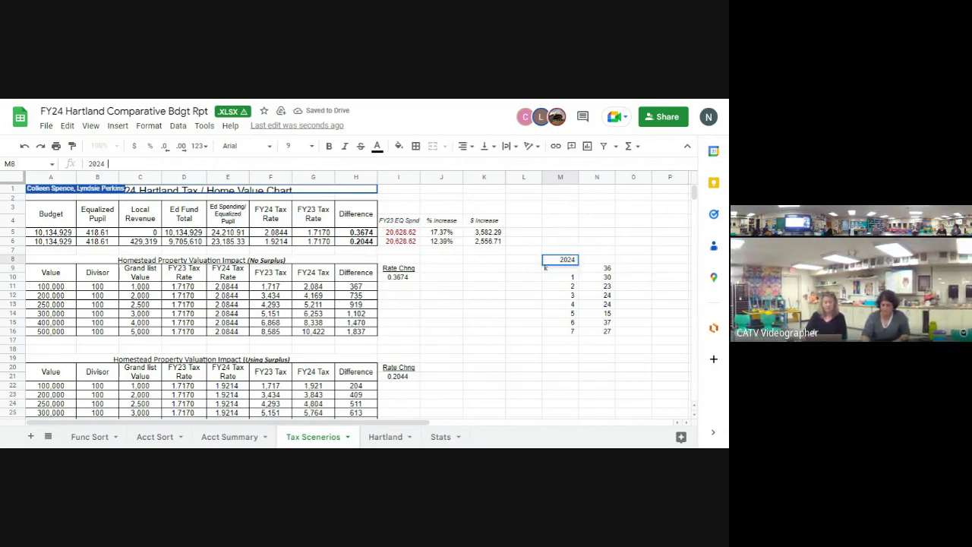
pyautogui.press('BackSpace')
pyautogui.press('BackSpace')
pyautogui.press('BackSpace')
pyautogui.press('BackSpace')
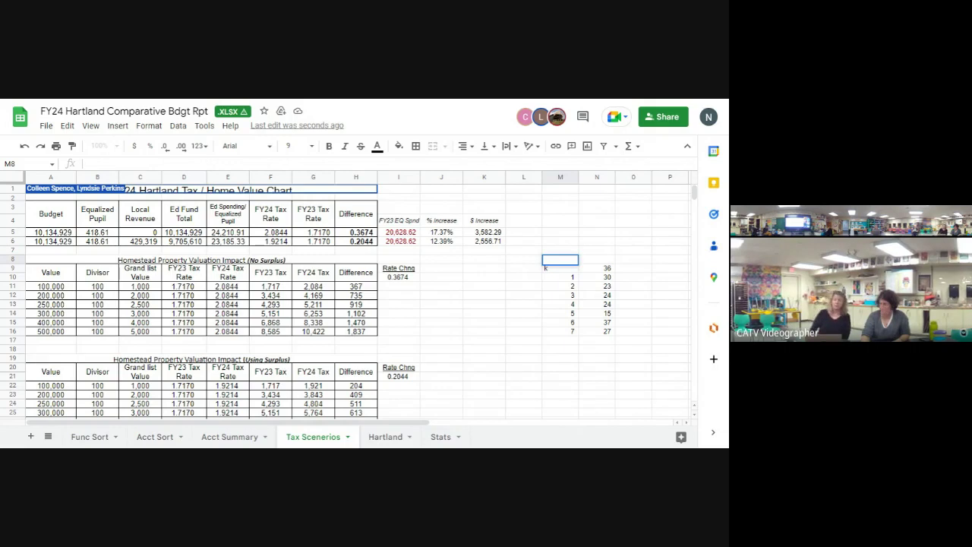
pyautogui.write('FY24')
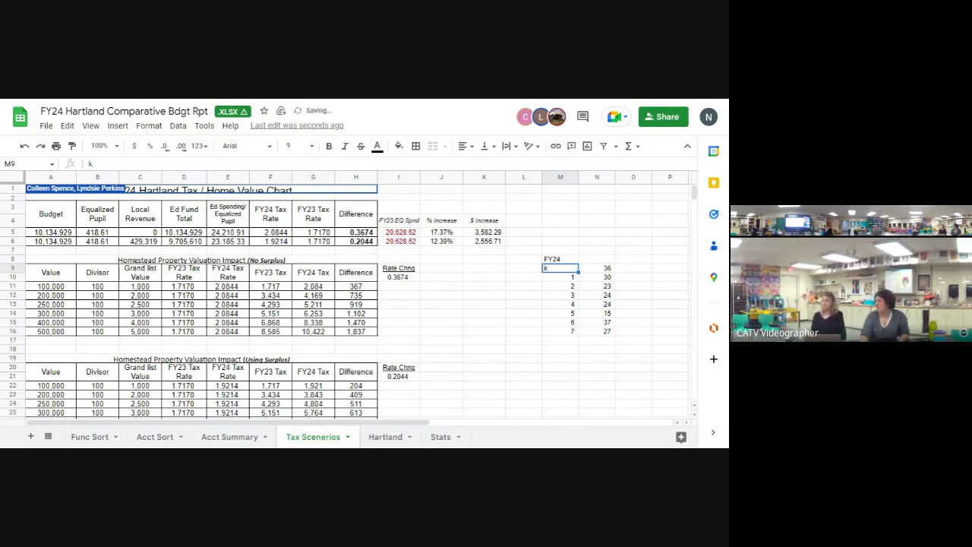
pyautogui.press('Return')
# Step: Relabel the grade list in M9 to M16 as 1 through 8
pyautogui.write('k')
pyautogui.press('BackSpace')
pyautogui.write('1 2 3 4 5')
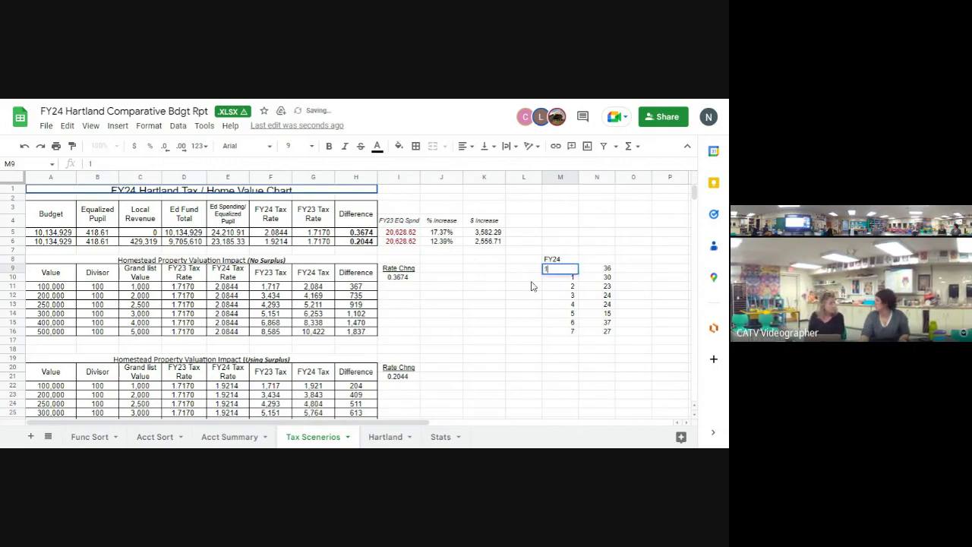
pyautogui.write(' 6 7 8')
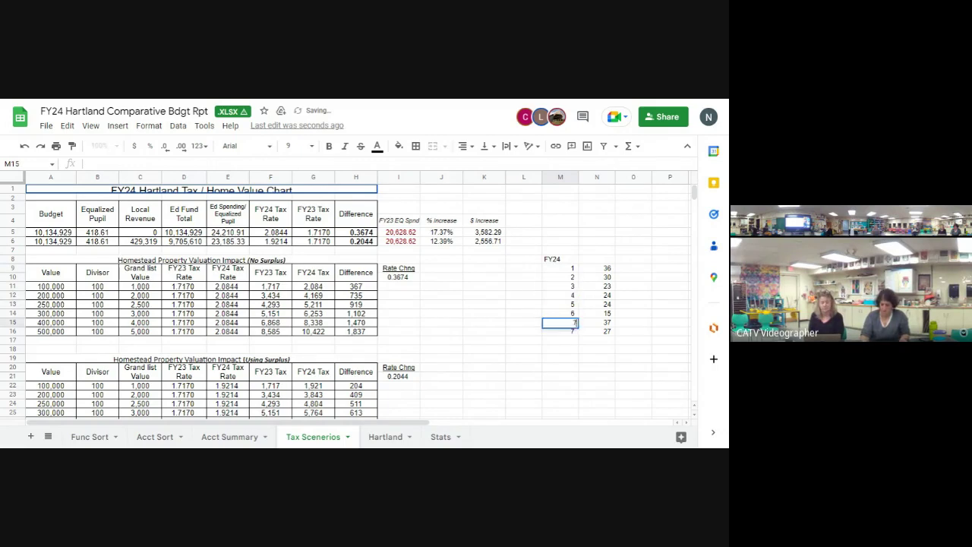
# Step: Insert one row above the grade 1 row, directly below the FY24 heading
pyautogui.click(560, 313)
pyautogui.press('Up')
pyautogui.press('Up')
pyautogui.press('Up')
pyautogui.press('Up')
pyautogui.press('Up')
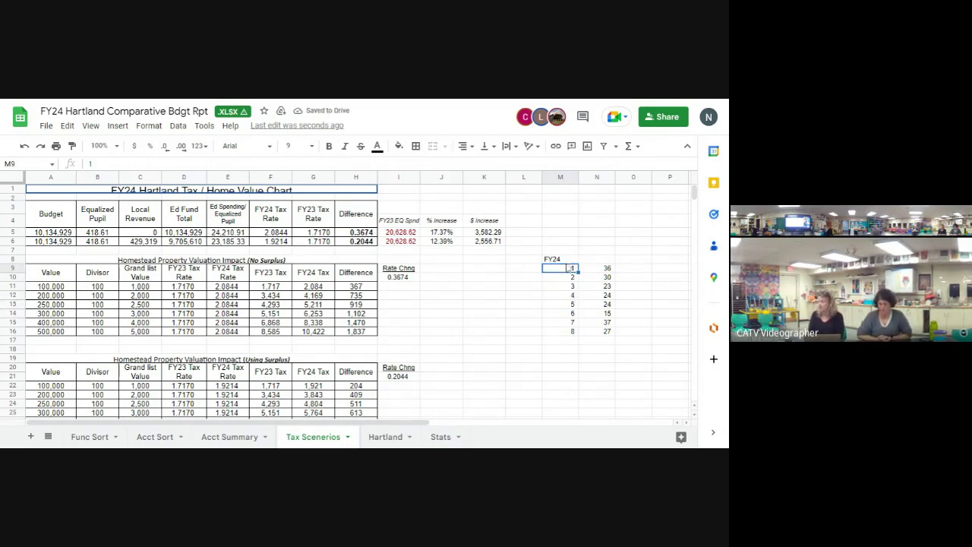
pyautogui.moveTo(569, 272); pyautogui.dragTo(592, 272)
pyautogui.rightClick(597, 272)
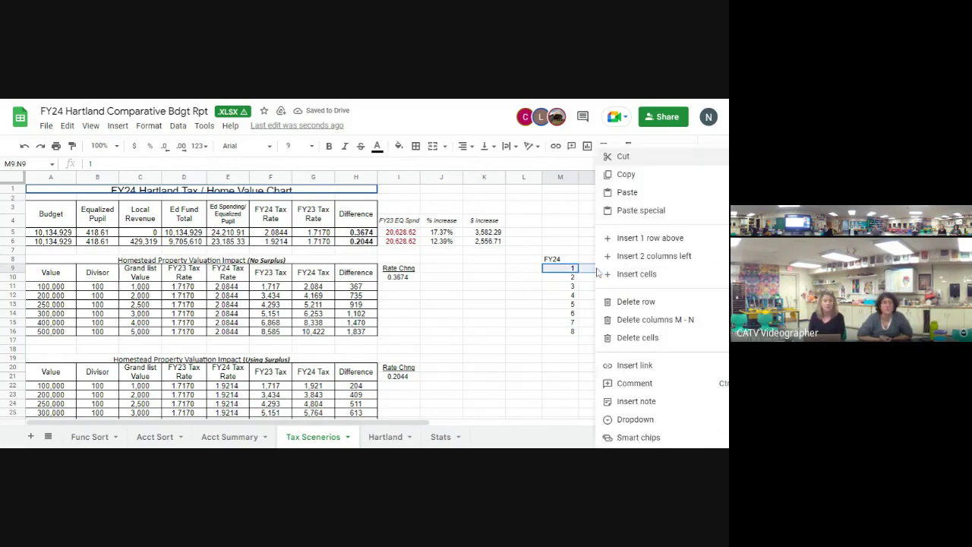
pyautogui.click(650, 238)
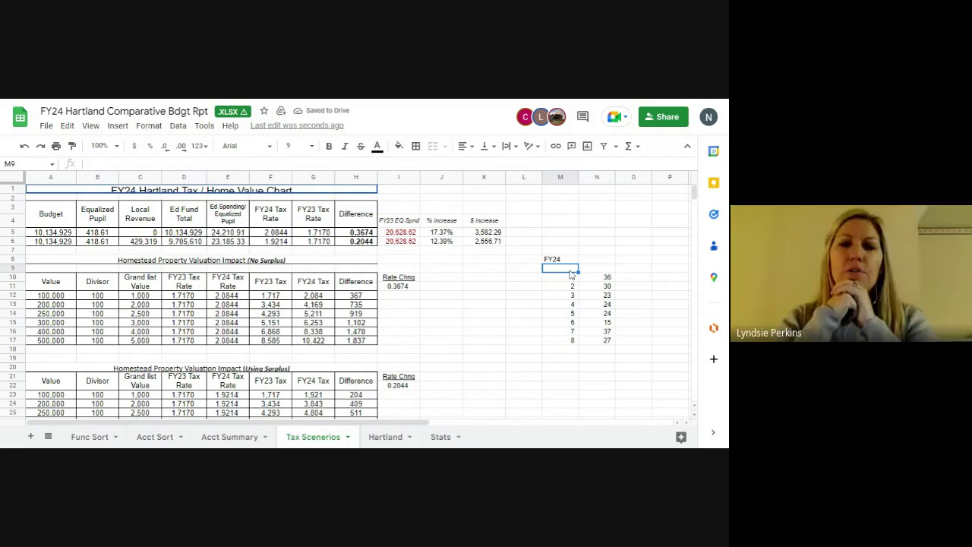
# Step: Label the new row k in M9 and enter 20 beside it in N9
pyautogui.write('k')
pyautogui.press('Tab')
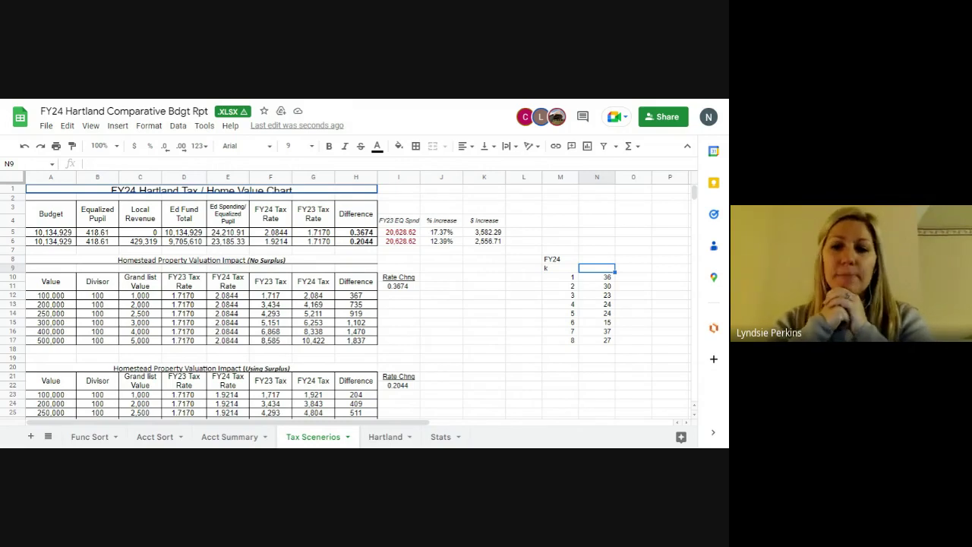
pyautogui.write('20')
pyautogui.press('Return')
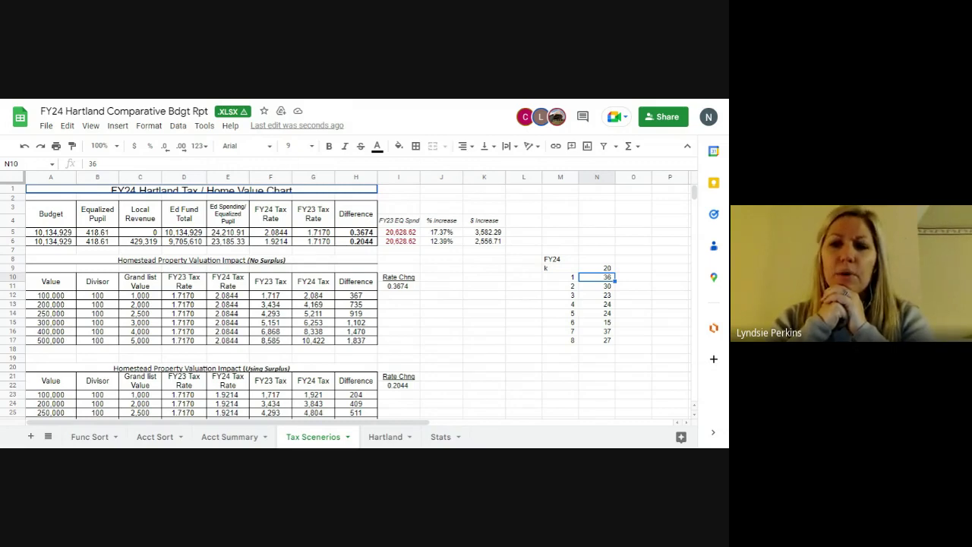
# Step: Change the number for grade k in N9 to 25
pyautogui.click(597, 268)
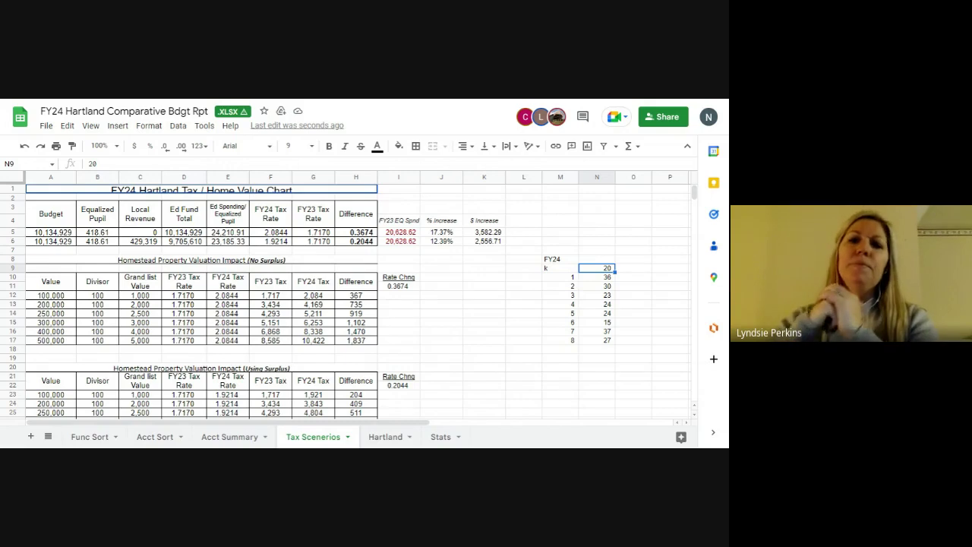
pyautogui.write('25')
pyautogui.press('Left')
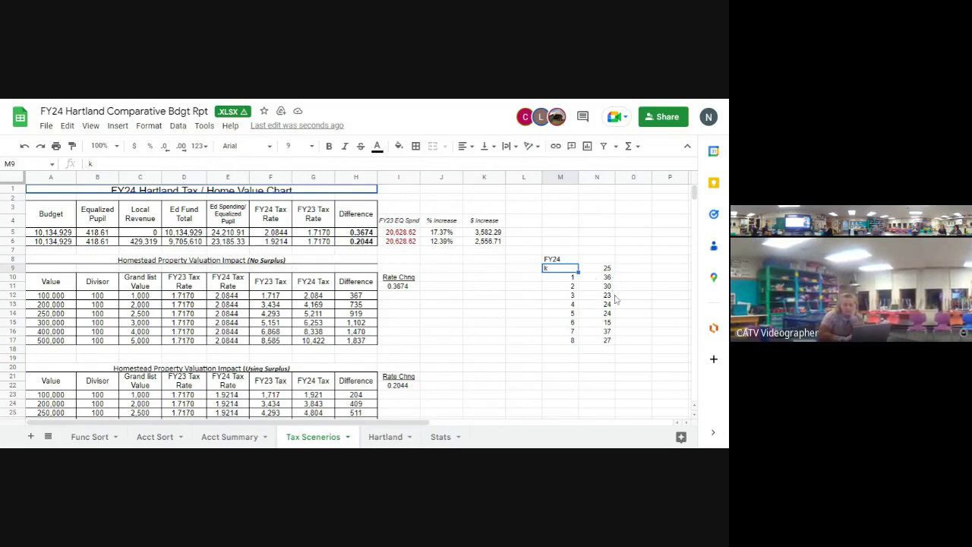
pyautogui.click(583, 365)
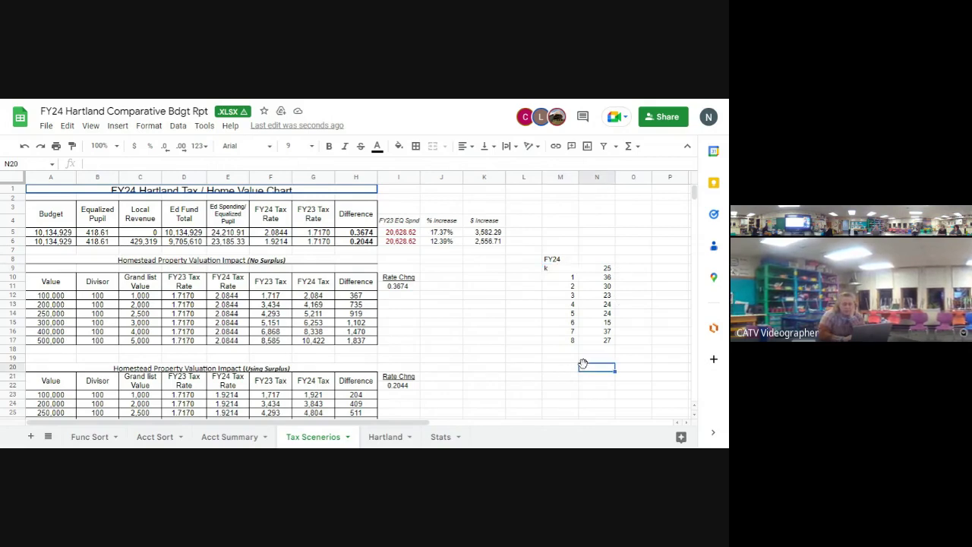
# Step: Label N19 as 6-8 and sum the grade 6 through 8 numbers from N15 to N17 in O19
pyautogui.click(635, 342)
pyautogui.click(596, 360)
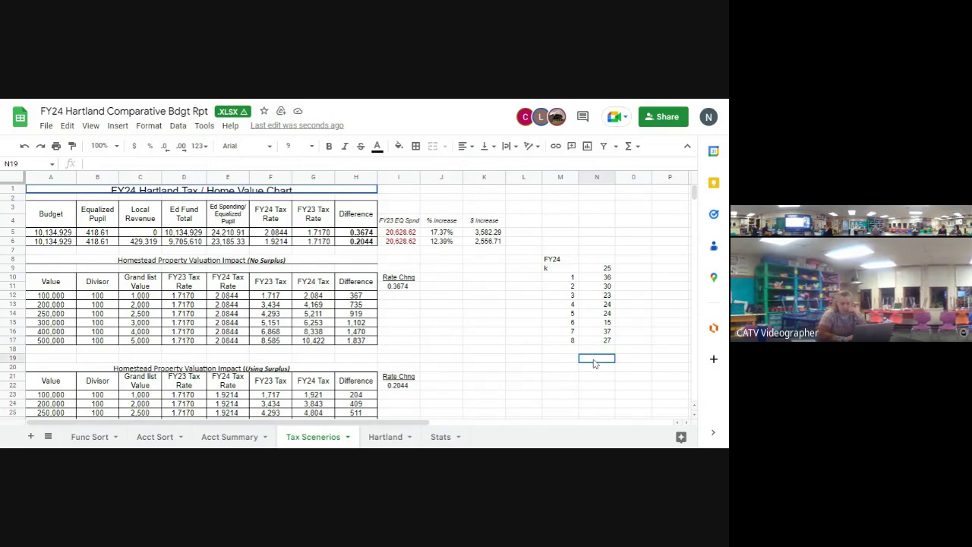
pyautogui.write('6-8')
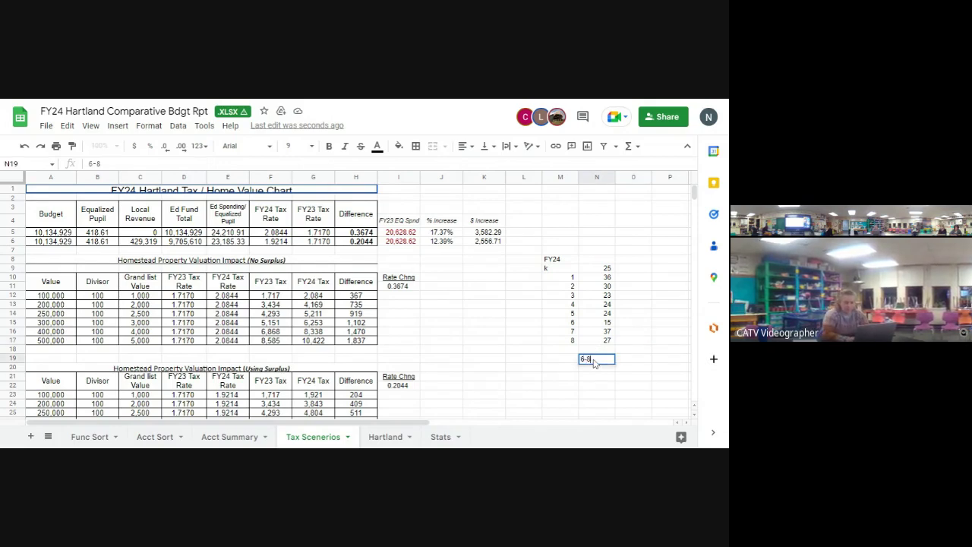
pyautogui.press('Tab')
pyautogui.write('=sum(')
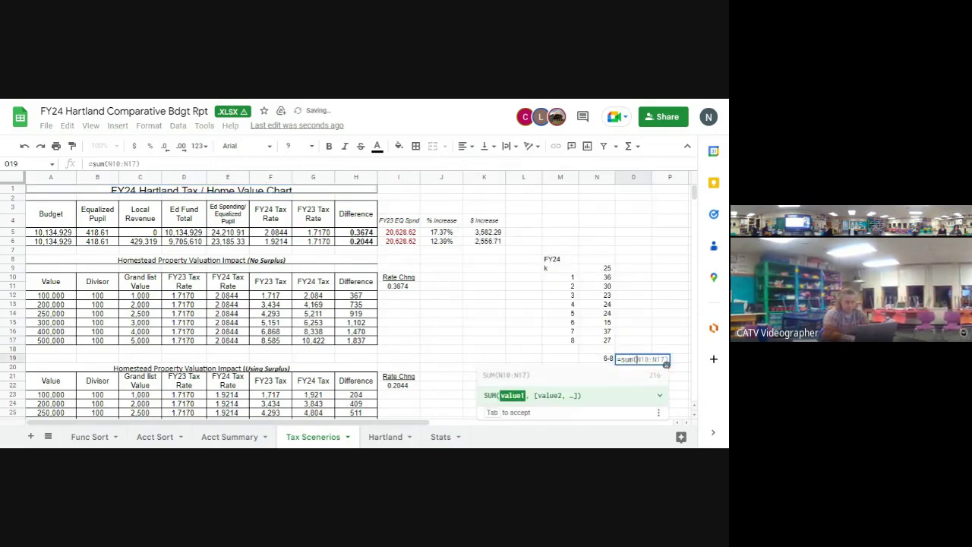
pyautogui.moveTo(597, 276); pyautogui.dragTo(606, 344)
pyautogui.press('Return')
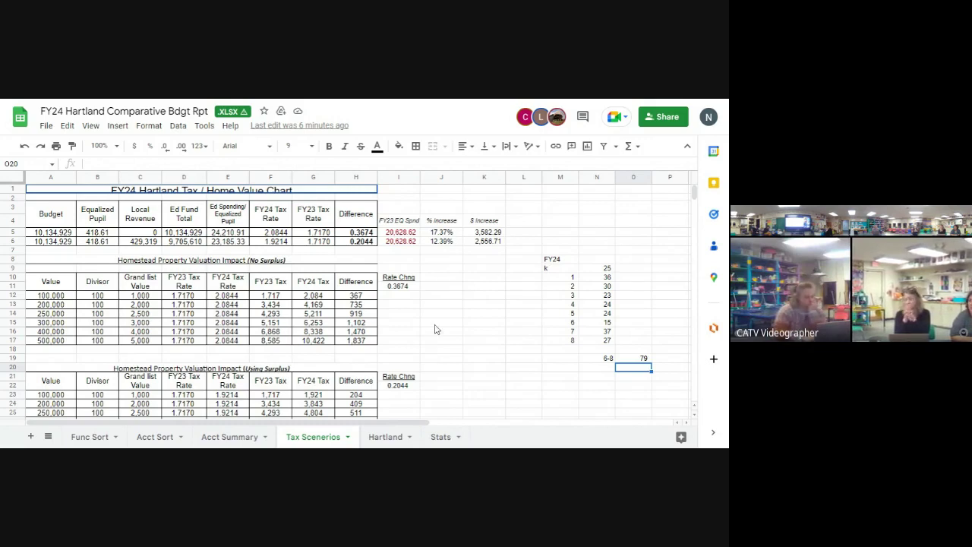
# Step: Review the using-surplus scenario in row 6, from local revenue and spending per equalized pupil across to the tax rate difference
pyautogui.click(221, 242)
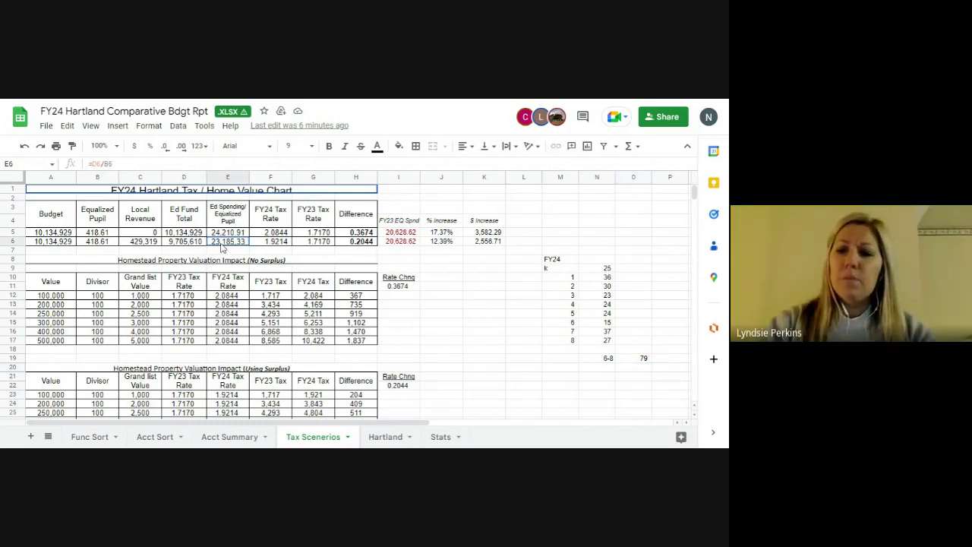
pyautogui.click(202, 246)
pyautogui.press('Left')
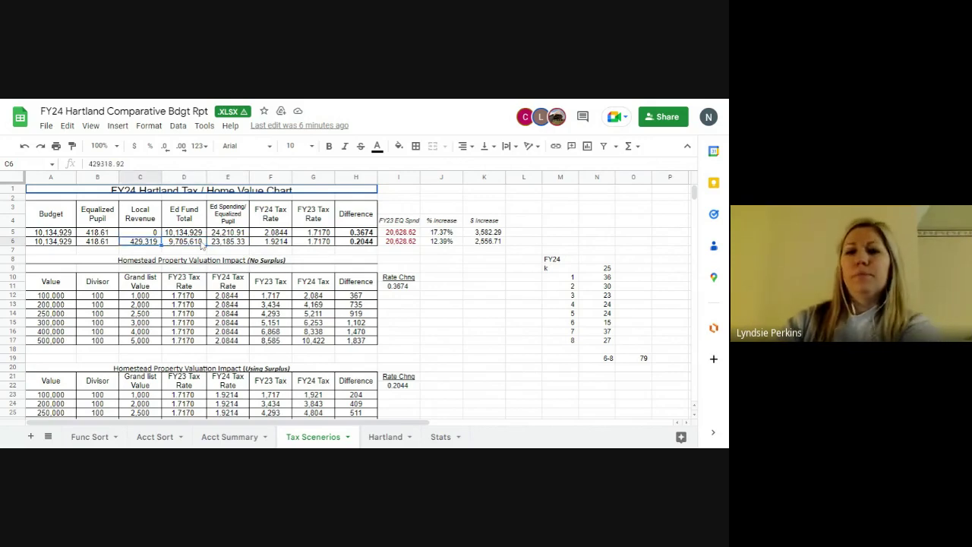
pyautogui.press('Right')
pyautogui.press('Right')
pyautogui.press('Right')
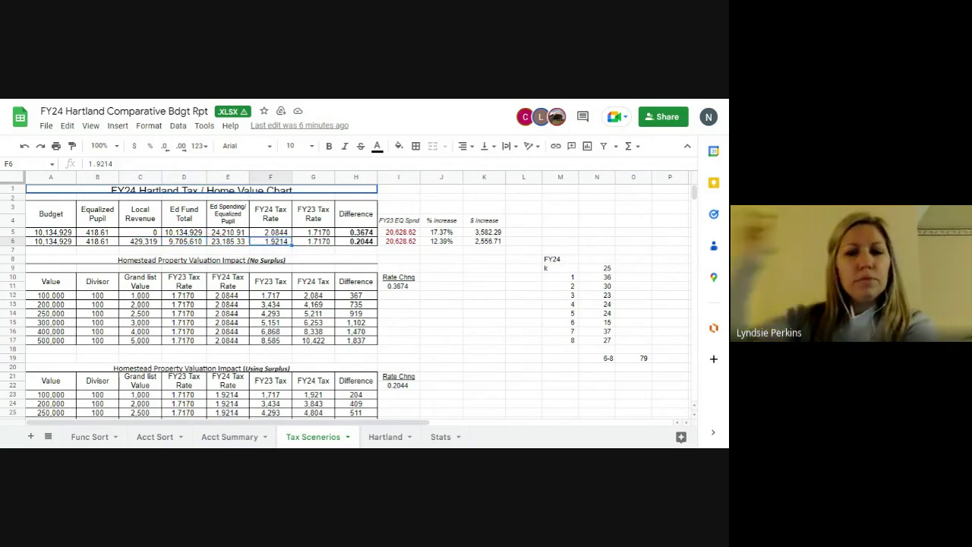
pyautogui.press('Right')
pyautogui.press('Right')
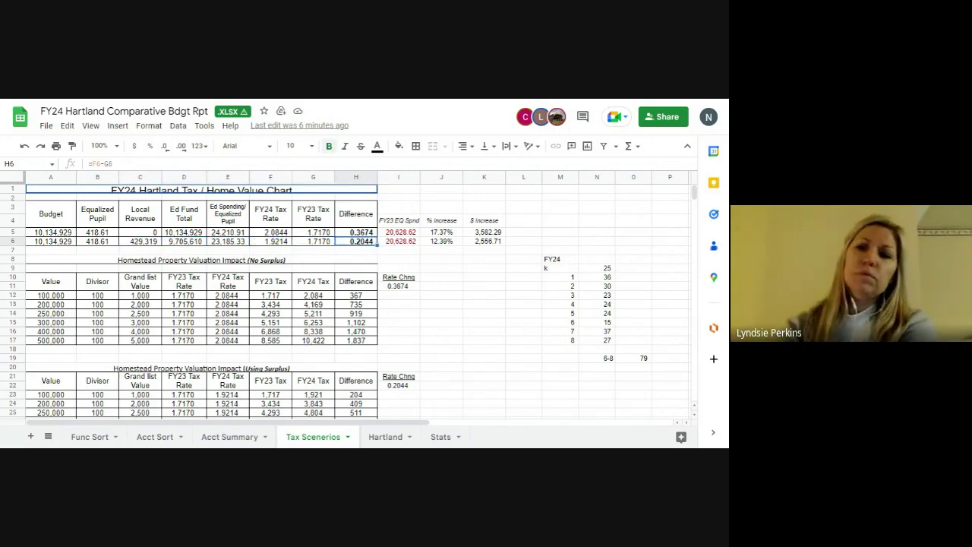
pyautogui.press('Down')
pyautogui.press('Left')
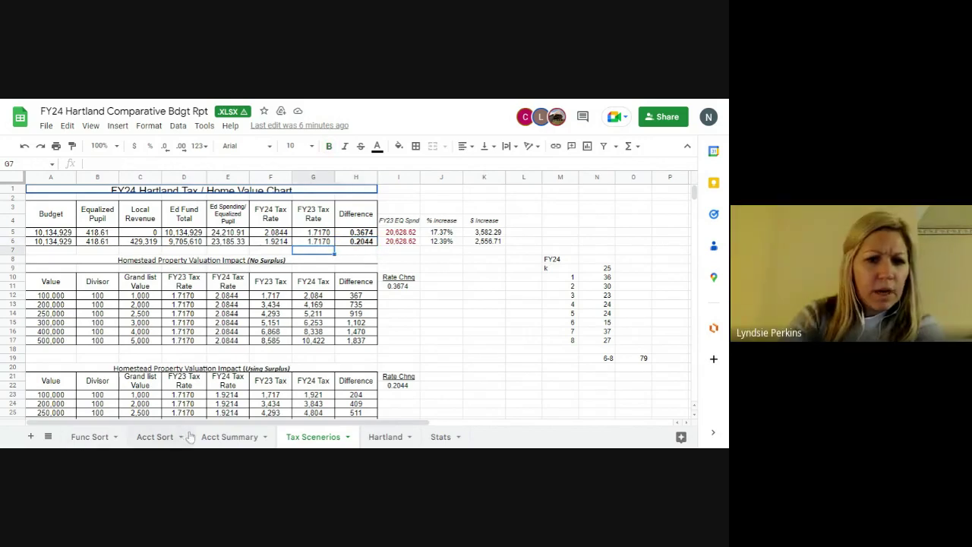
# Step: Examine the tax rate and its percent and dollar changes for the 100,000 cut in row 37
pyautogui.scroll(-5, 253, 394)
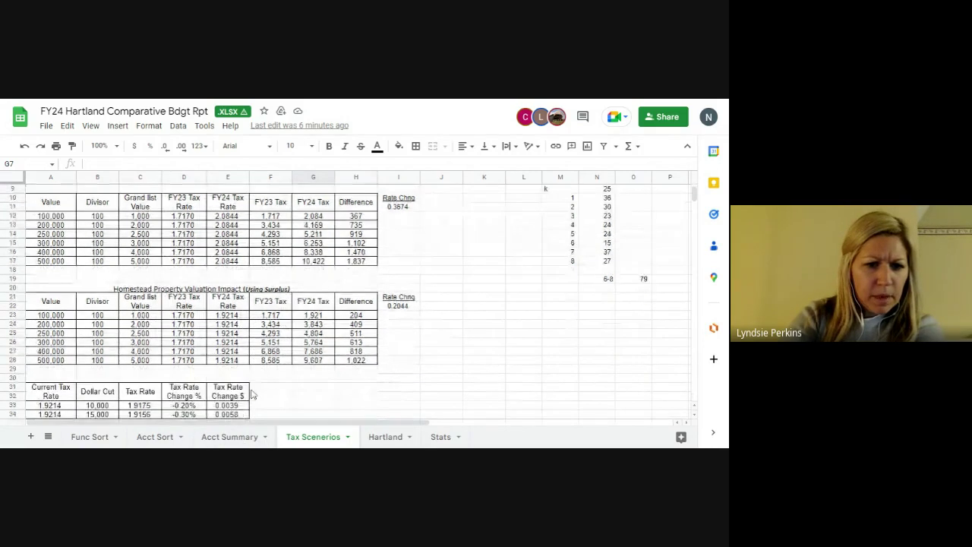
pyautogui.click(156, 391)
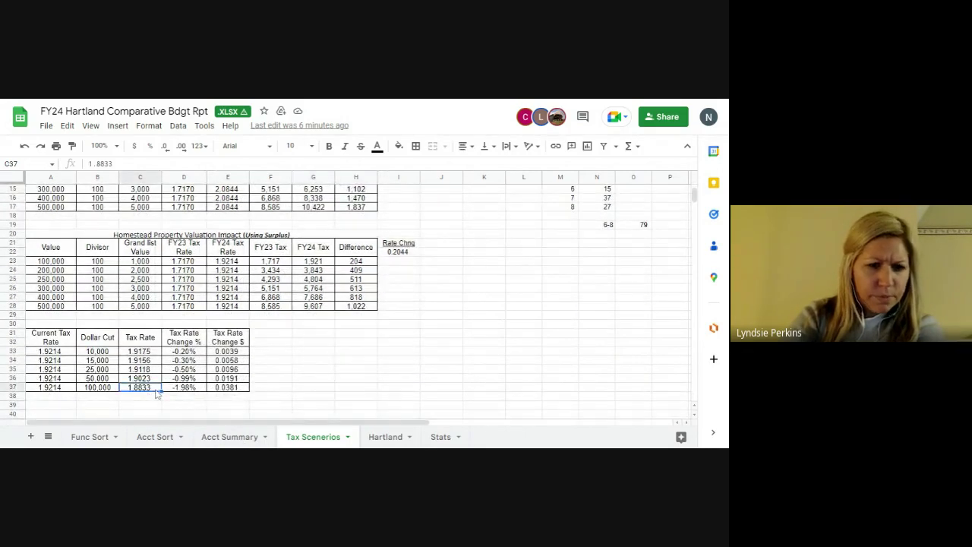
pyautogui.press('Left')
pyautogui.press('Left')
pyautogui.press('Right')
pyautogui.press('Right')
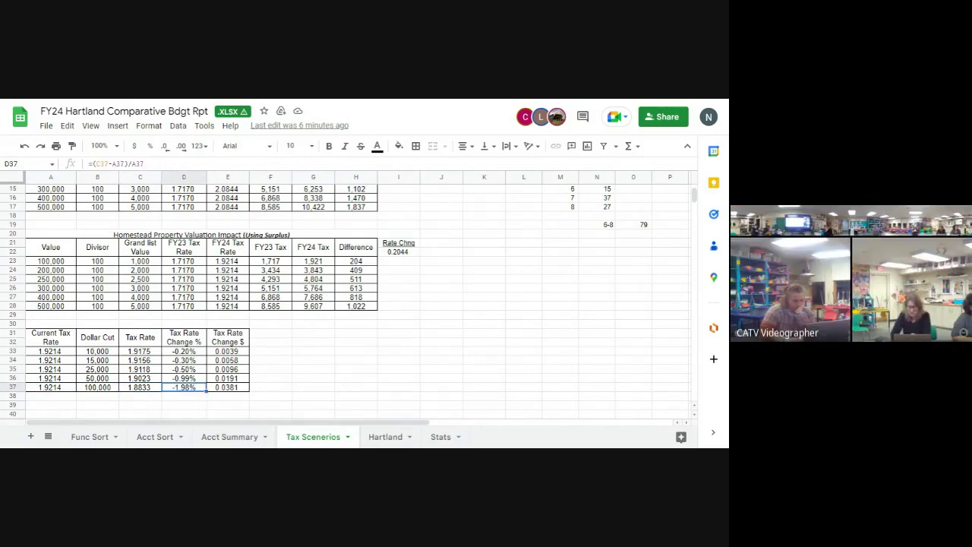
pyautogui.press('Right')
pyautogui.press('Right')
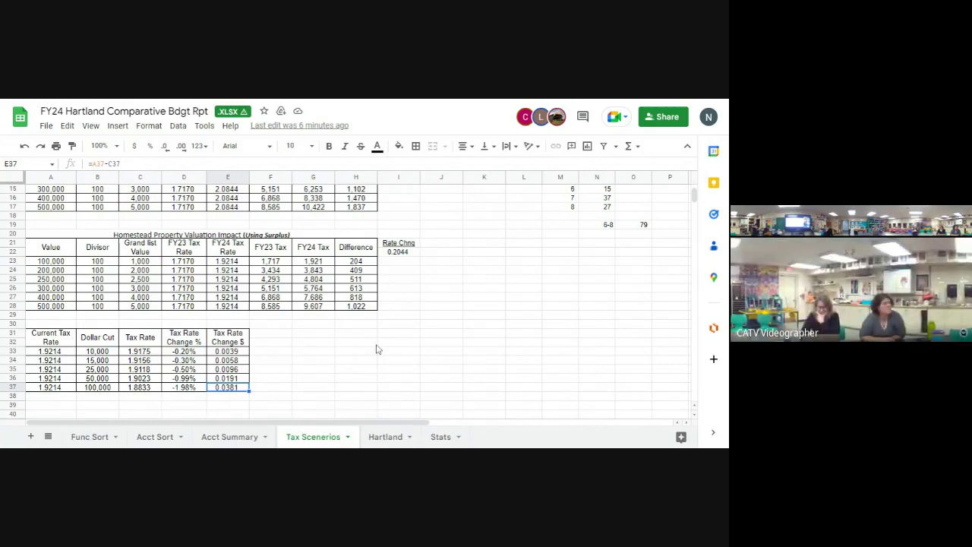
# Step: Link F7, under the FY24 tax rates, to the 100,000-cut tax rate in C37 and show it with two decimals
pyautogui.scroll(5, 376, 349)
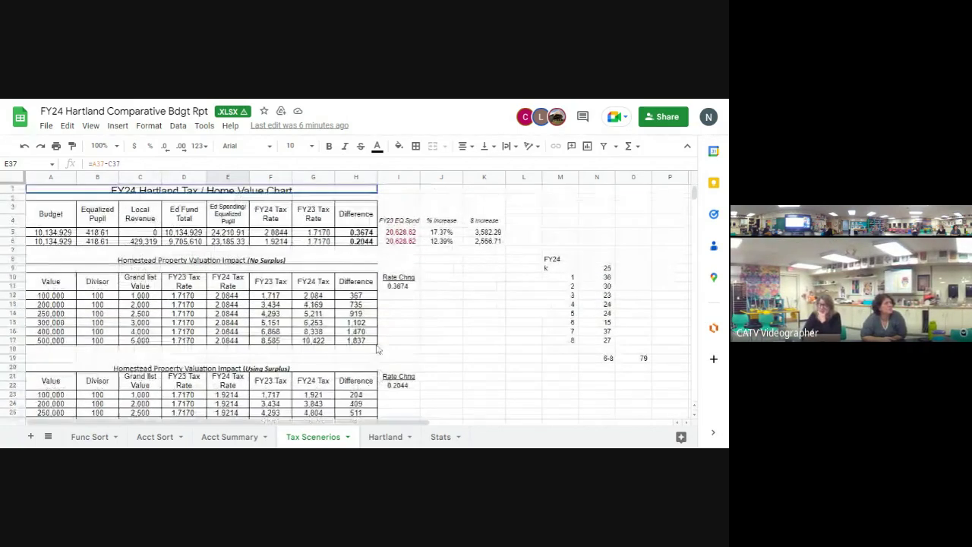
pyautogui.click(271, 253)
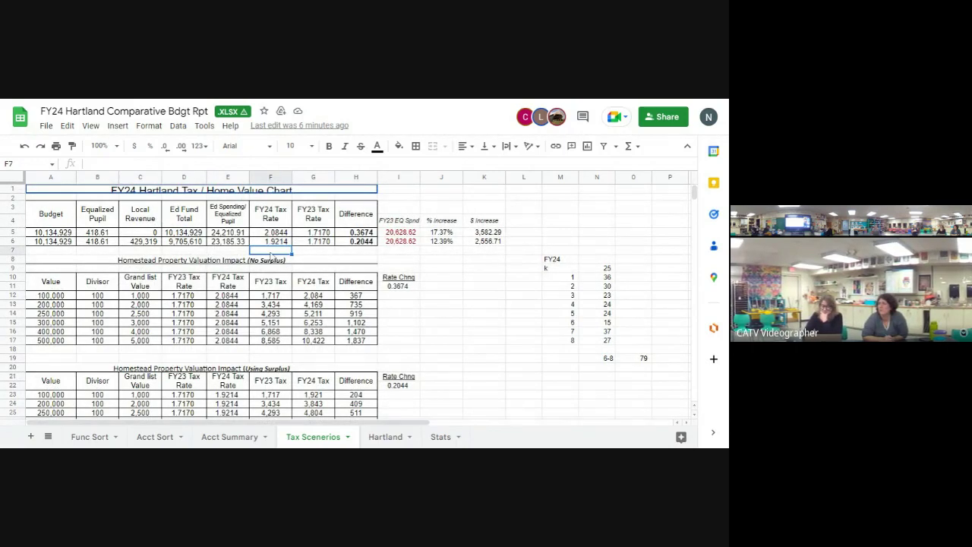
pyautogui.write('=')
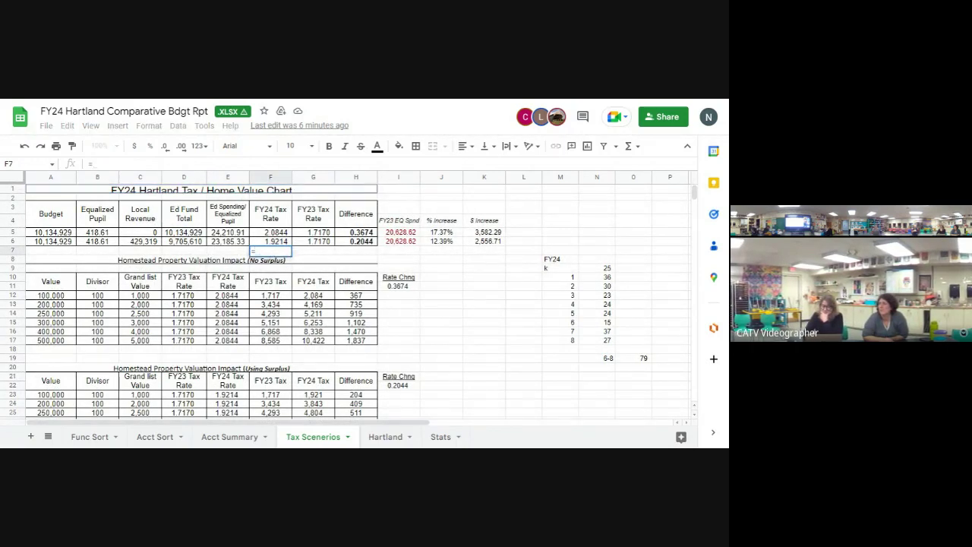
pyautogui.scroll(-5, 218, 336)
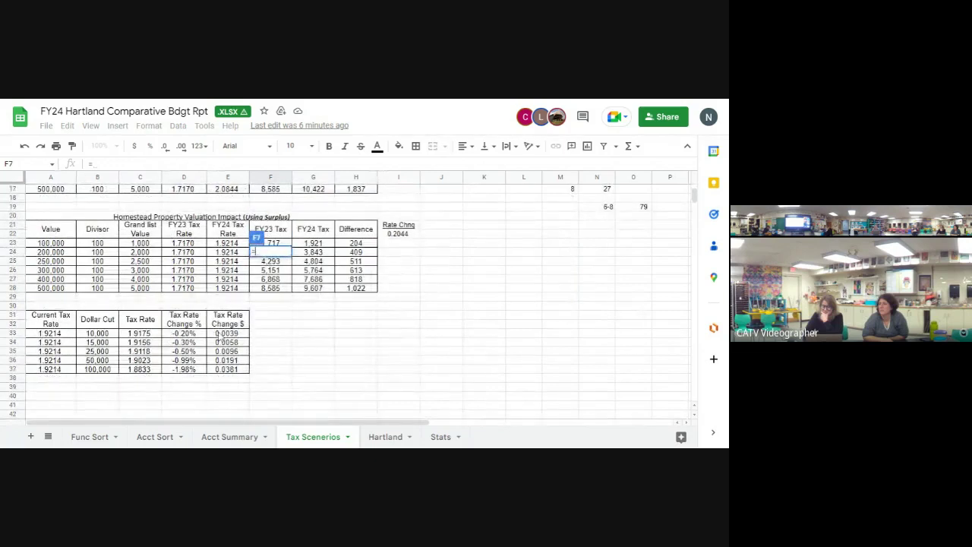
pyautogui.click(149, 370)
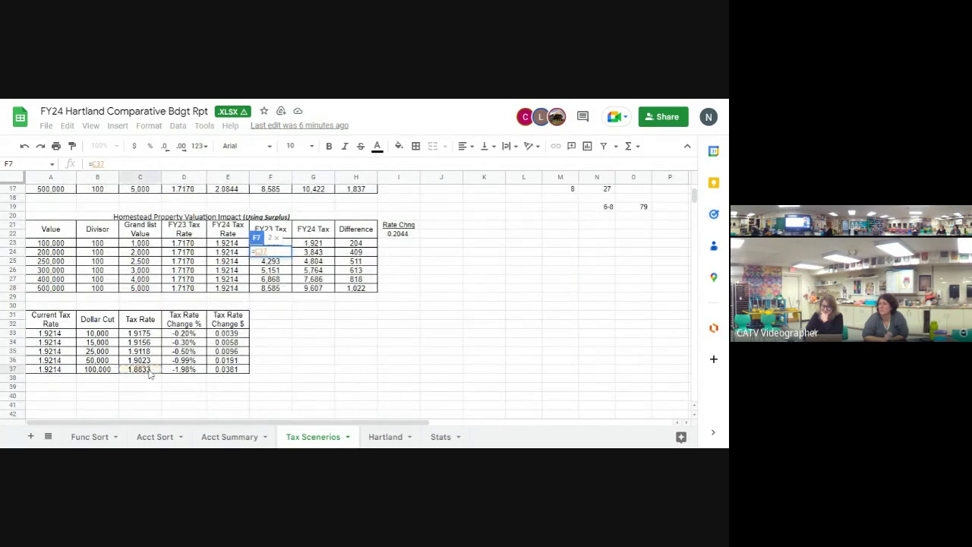
pyautogui.press('Return')
pyautogui.scroll(3, 326, 238)
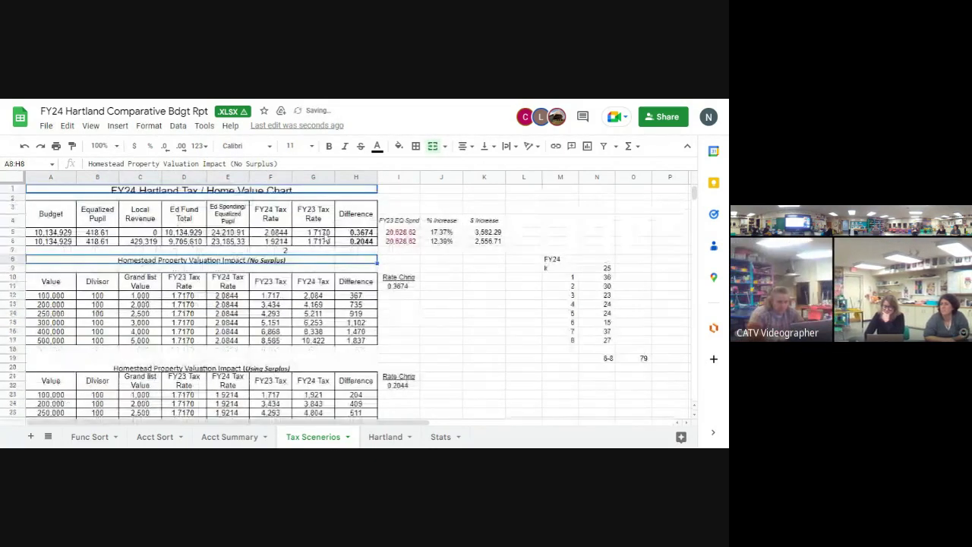
pyautogui.press('Up')
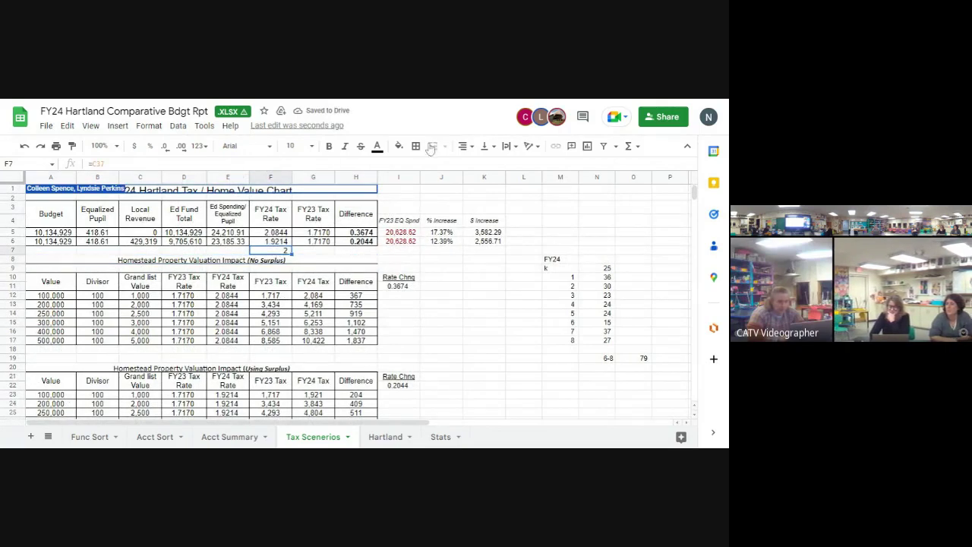
pyautogui.click(164, 152)
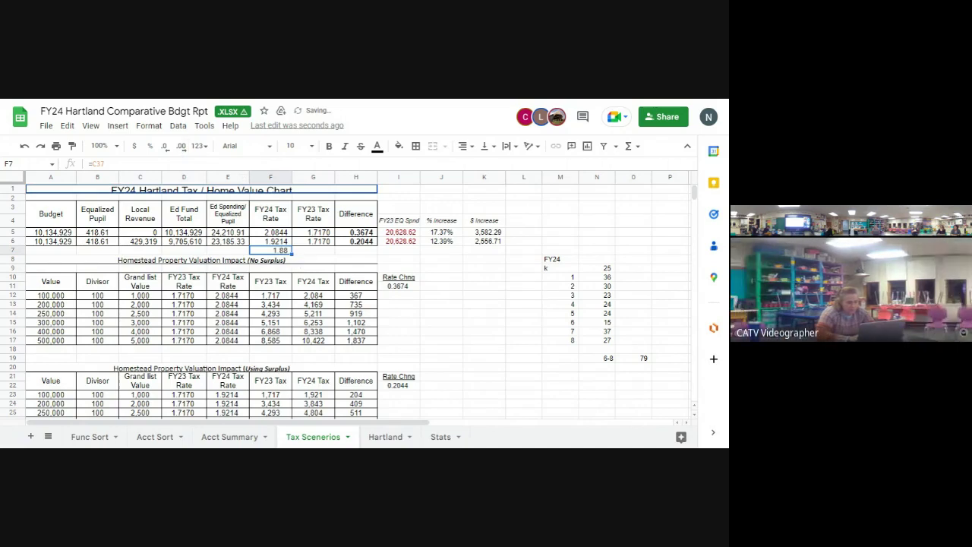
pyautogui.moveTo(291, 254); pyautogui.dragTo(357, 251)
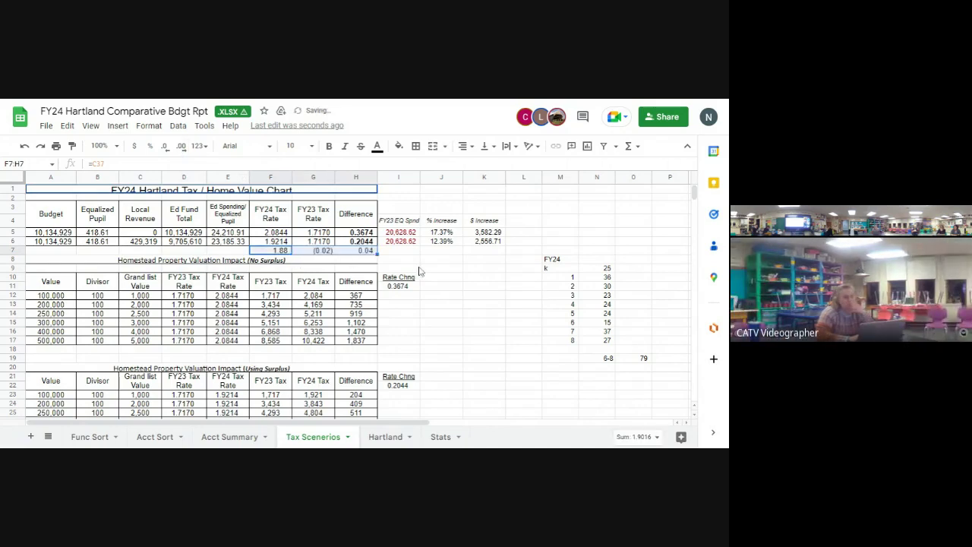
pyautogui.click(316, 255)
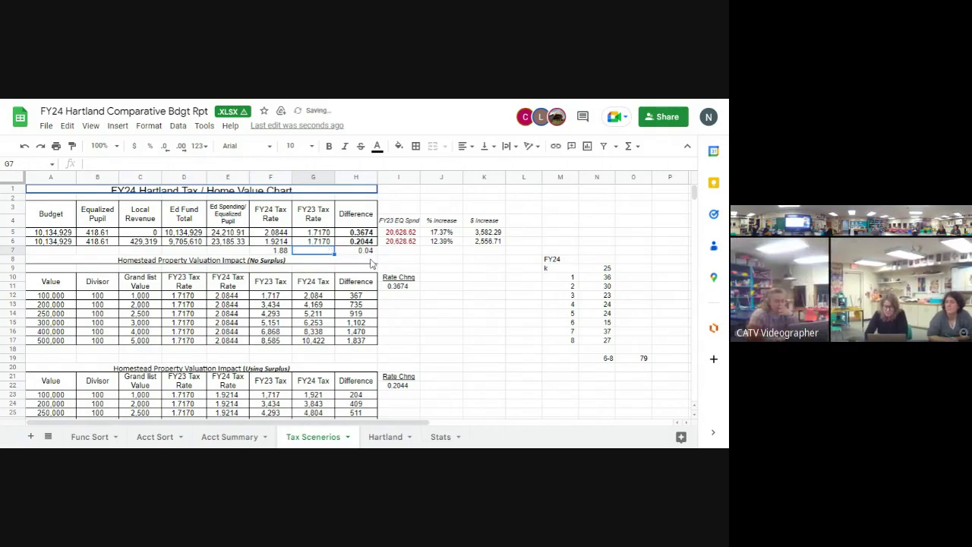
pyautogui.click(366, 256)
pyautogui.press('Delete')
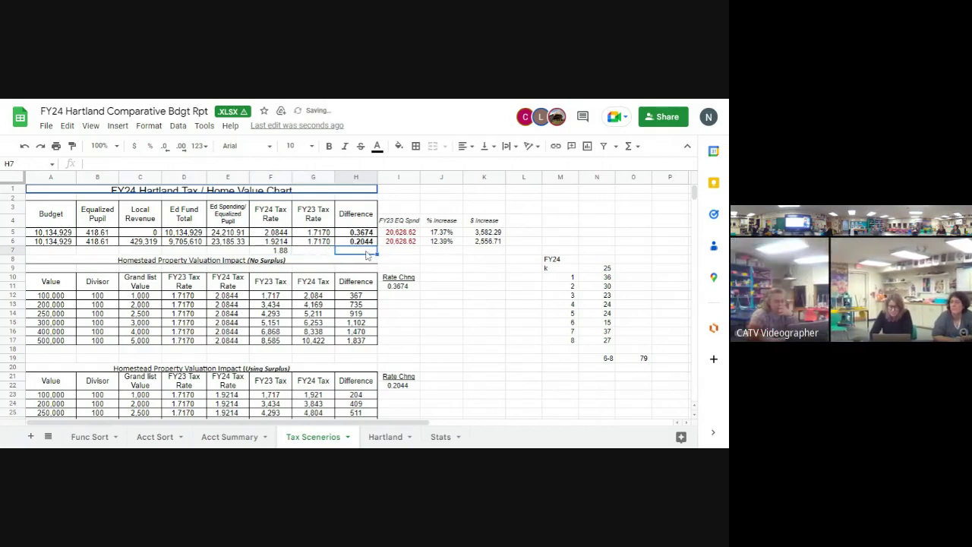
# Step: Reference the FY23 tax rate from G6 in G7 and calculate the difference in H7 as F7-G7
pyautogui.click(317, 256)
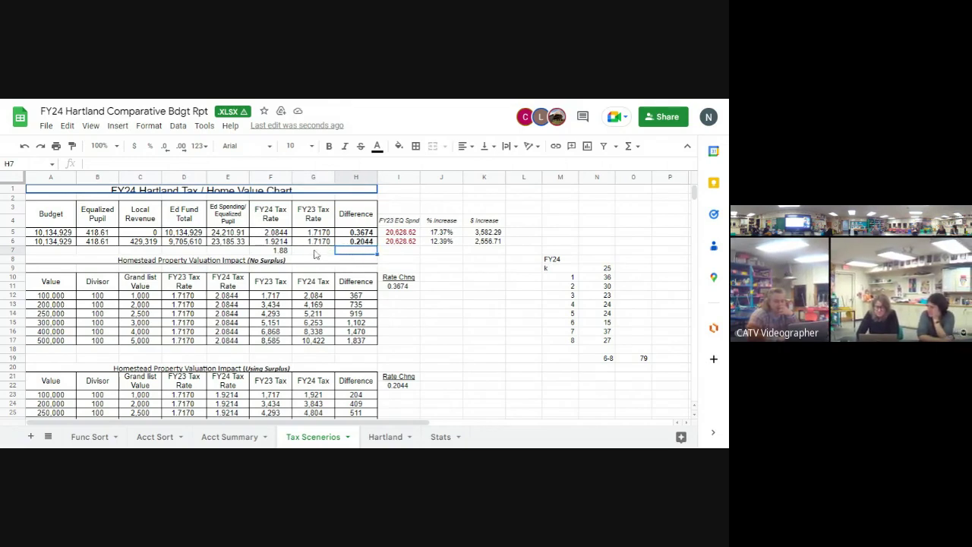
pyautogui.write('=')
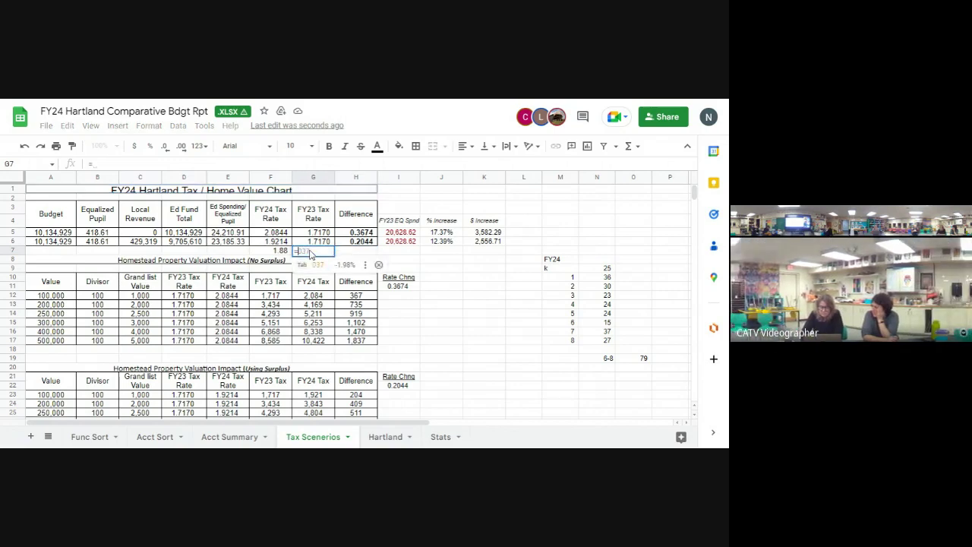
pyautogui.press('Tab')
pyautogui.press('Tab')
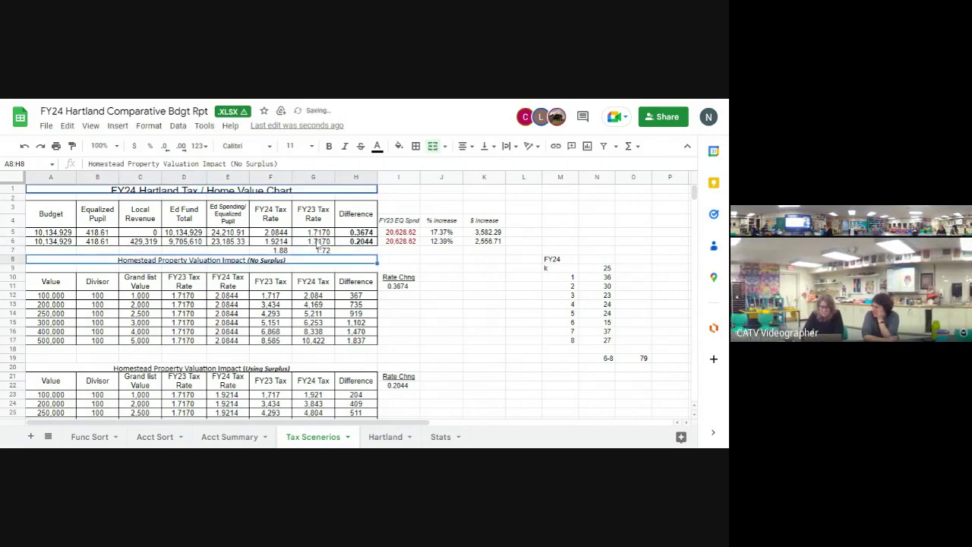
pyautogui.write('=')
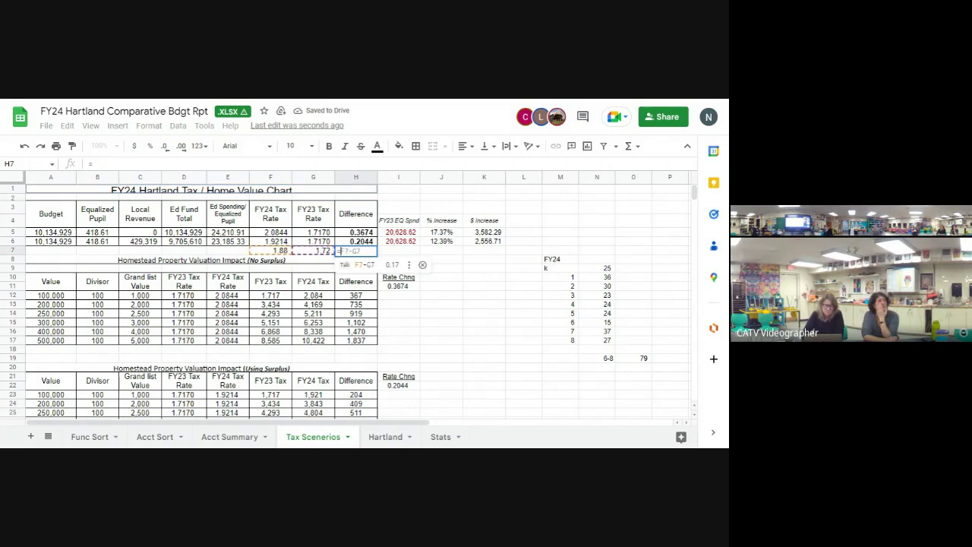
pyautogui.press('Tab')
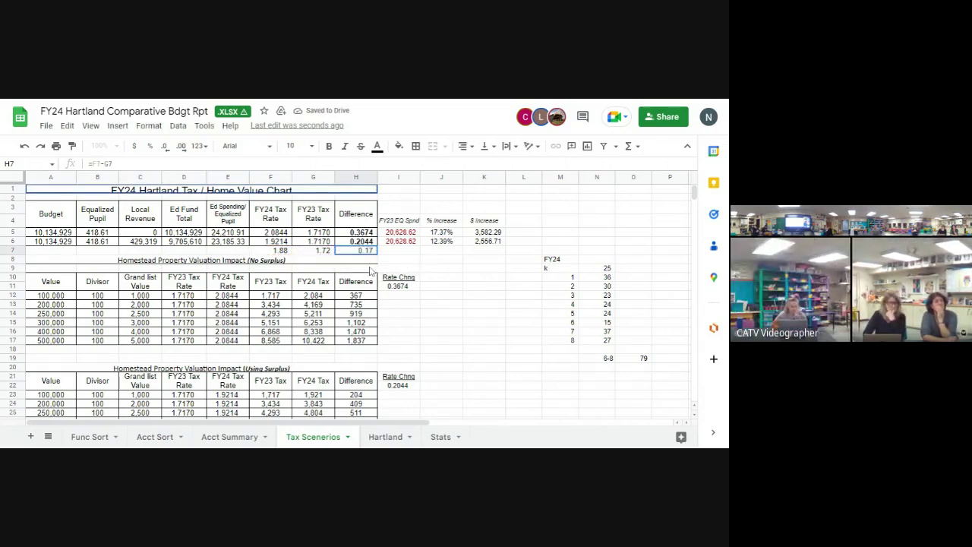
# Step: Copy the % increase formula from J6 into J7 and check the cells it references
pyautogui.click(433, 251)
pyautogui.click(445, 242)
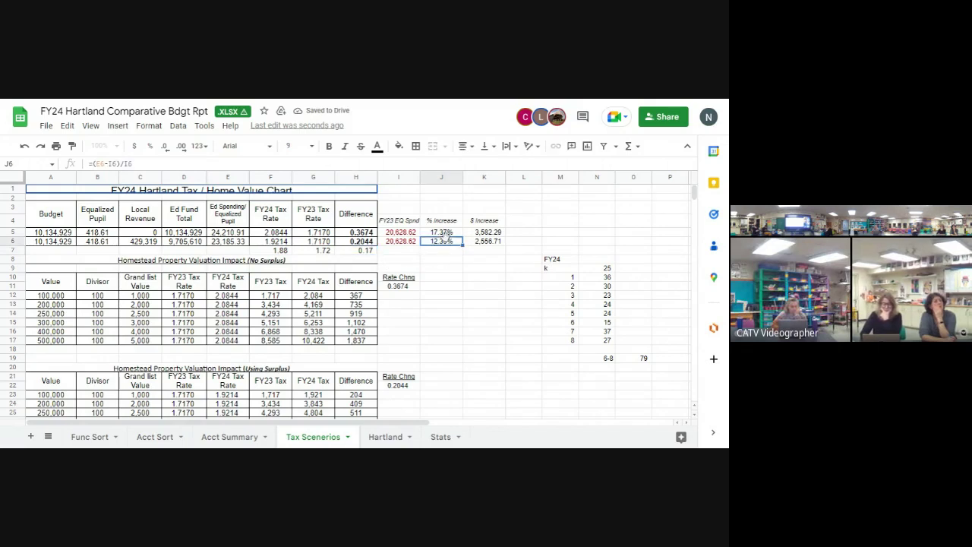
pyautogui.moveTo(463, 246); pyautogui.dragTo(455, 251)
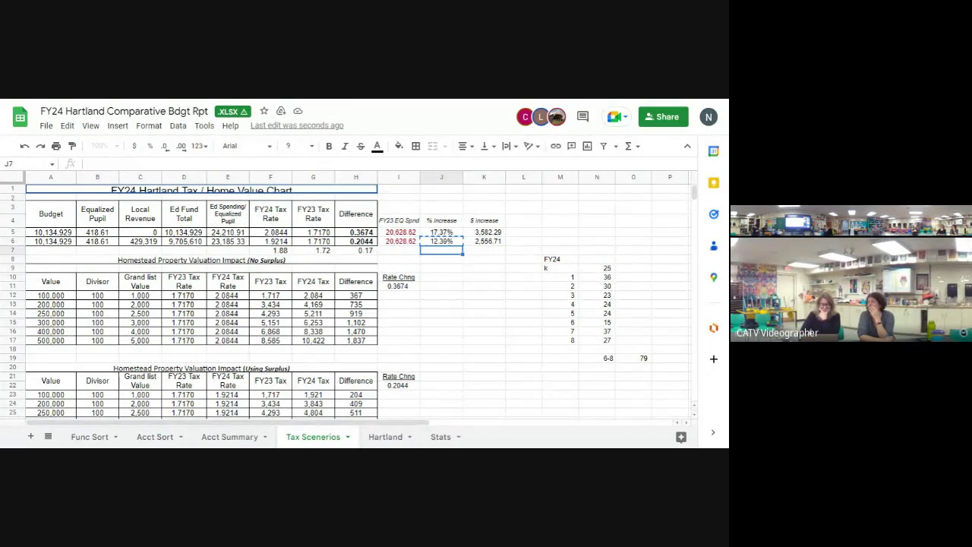
pyautogui.click(398, 250)
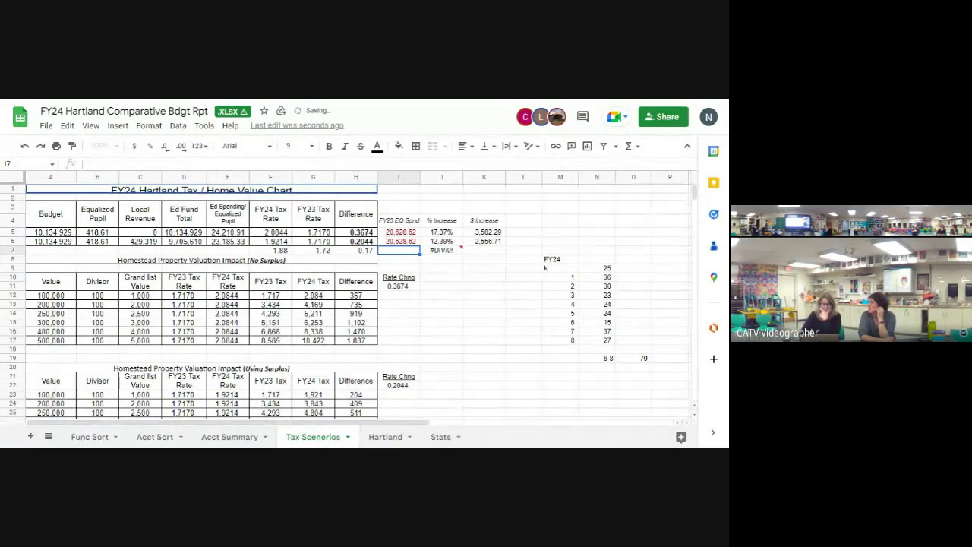
pyautogui.click(398, 240)
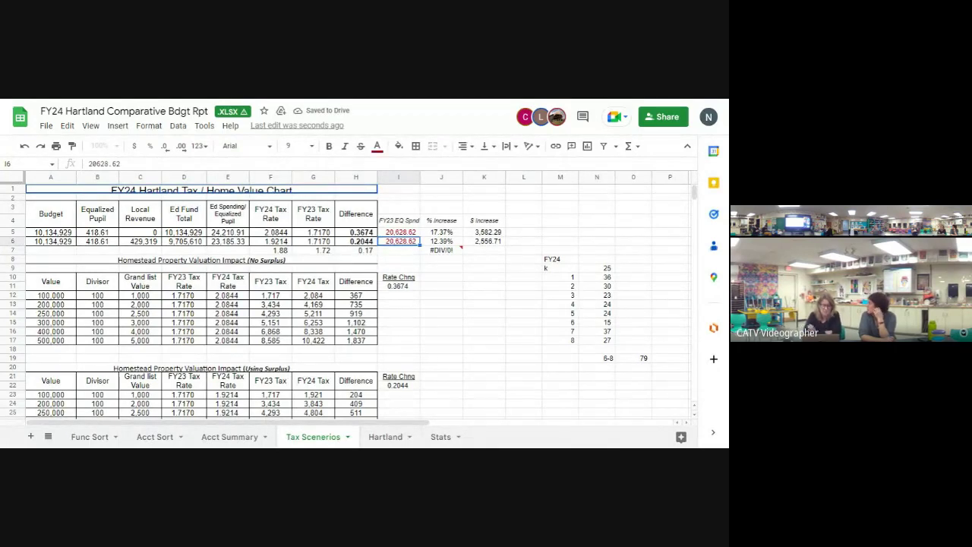
pyautogui.click(442, 250)
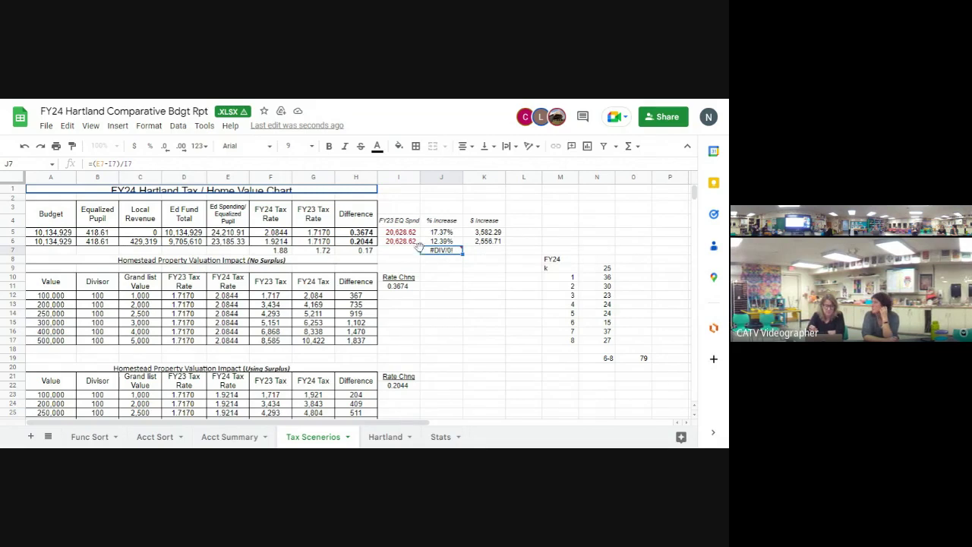
pyautogui.click(436, 242)
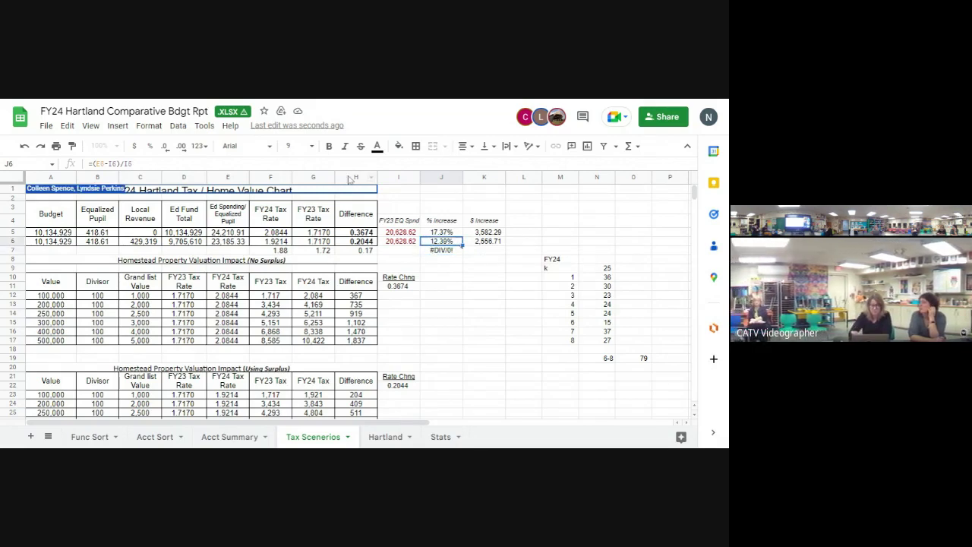
# Step: Check the references of the % increase formula in J6 and clear the copied formula from J7
pyautogui.press('Return')
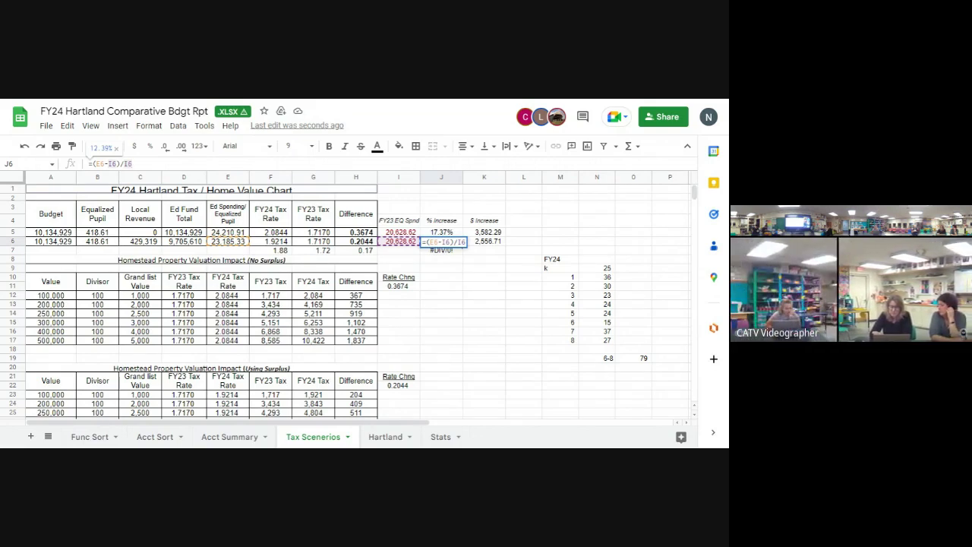
pyautogui.press('Return')
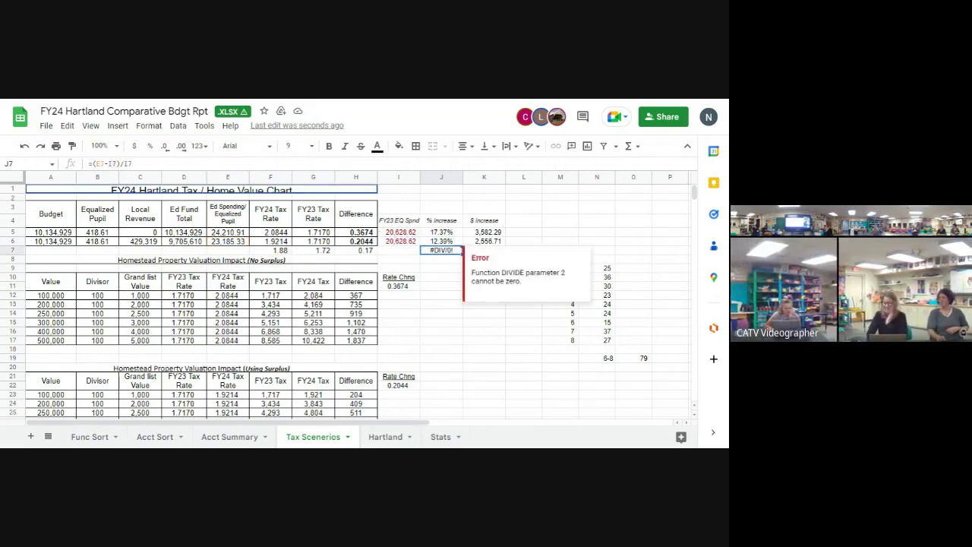
pyautogui.press('Delete')
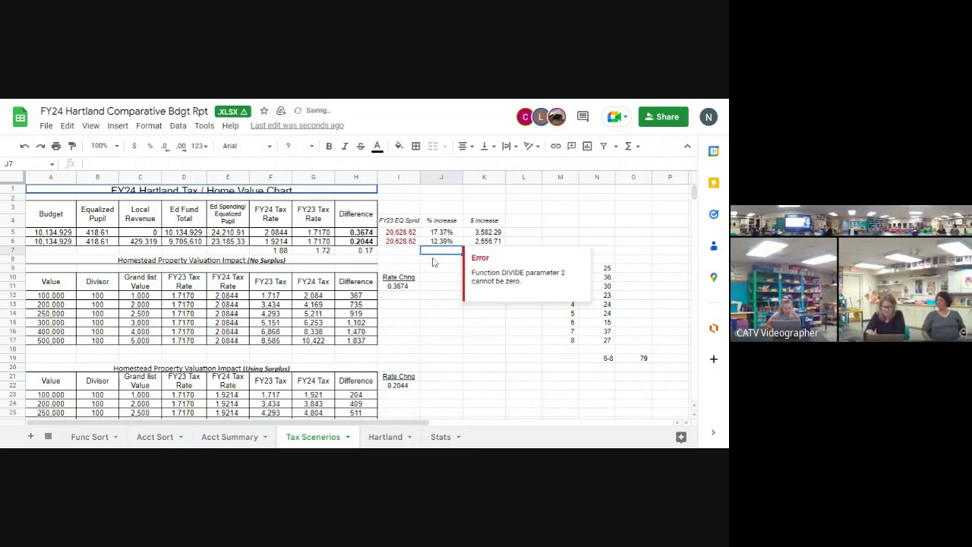
pyautogui.click(412, 253)
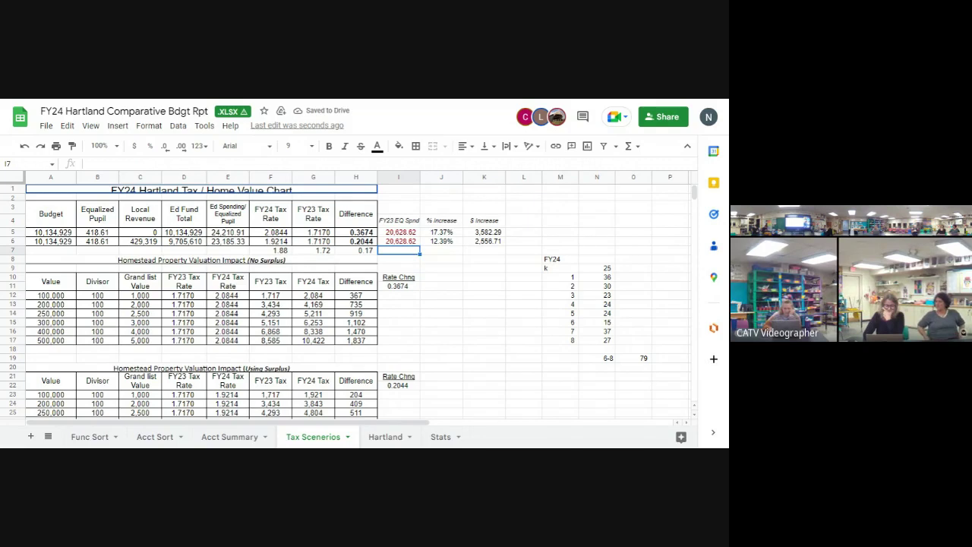
pyautogui.click(356, 250)
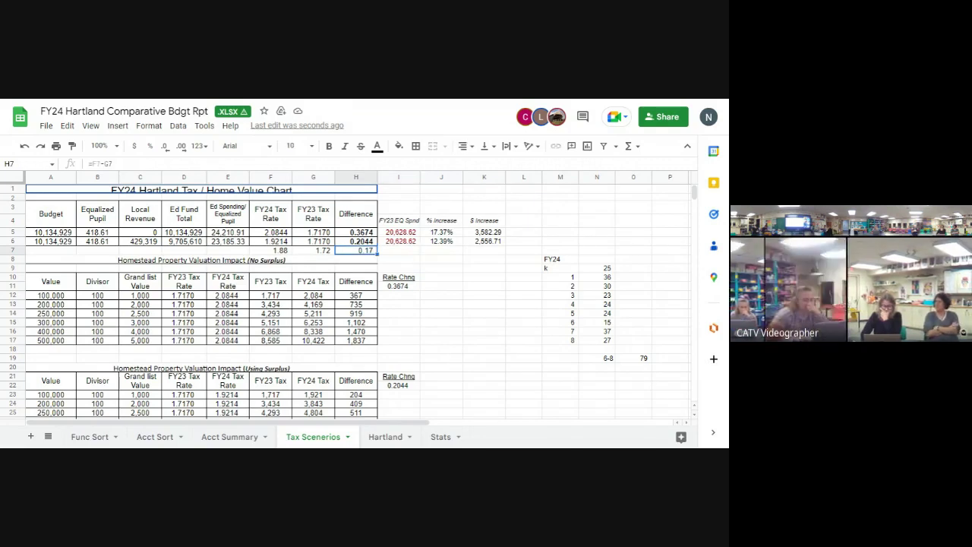
# Step: Examine the Hartland sheet's yearly comparisons and the FY24 per-pupil spending formula in G25
pyautogui.scroll(-4, 357, 304)
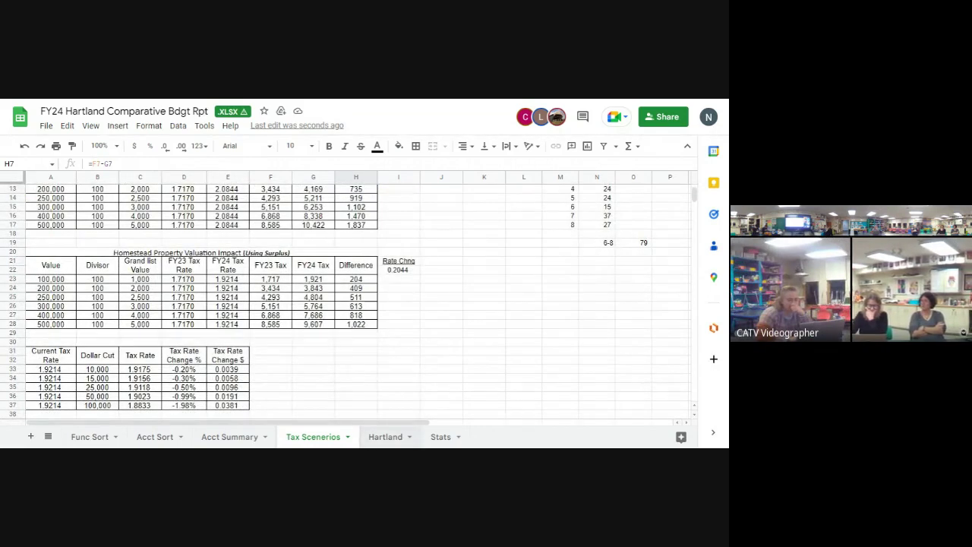
pyautogui.click(384, 437)
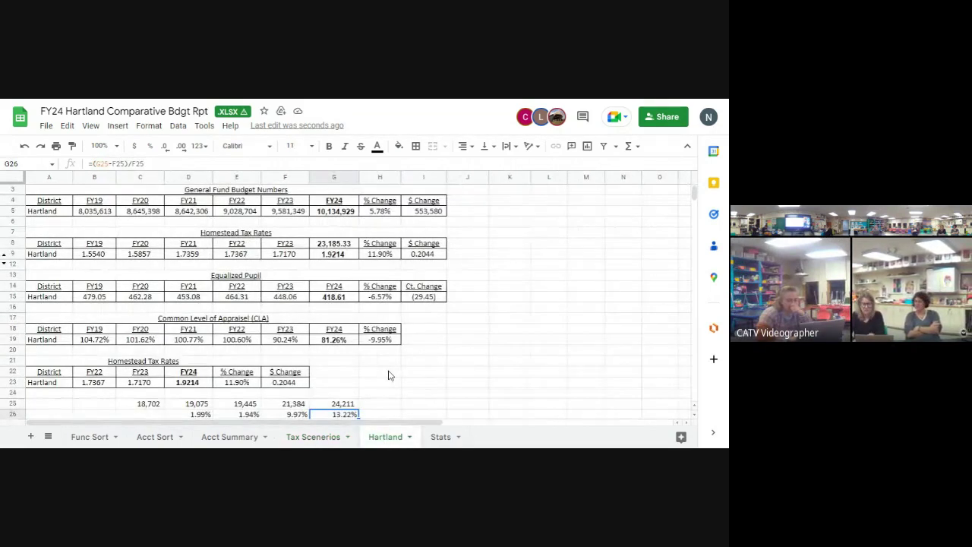
pyautogui.scroll(-2, 390, 374)
pyautogui.press('Up')
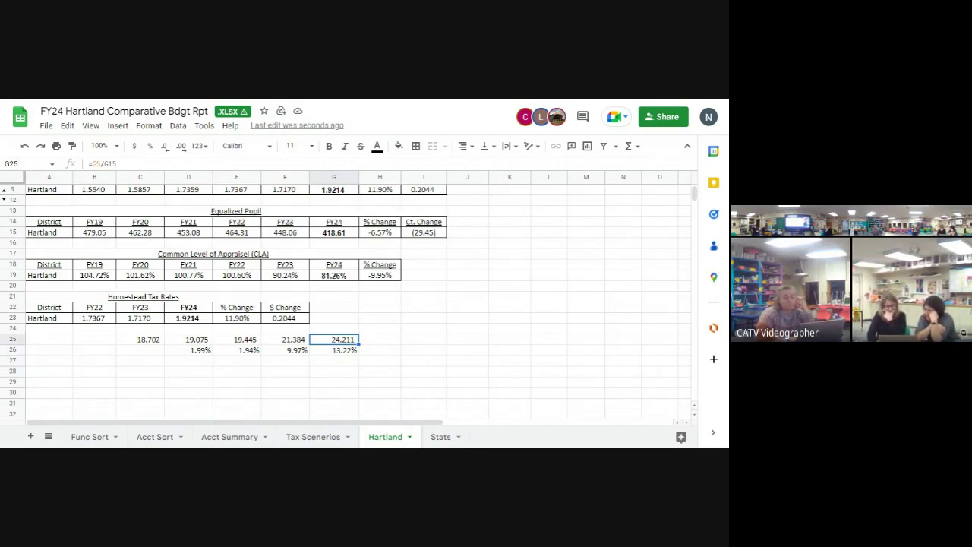
pyautogui.scroll(2, 430, 377)
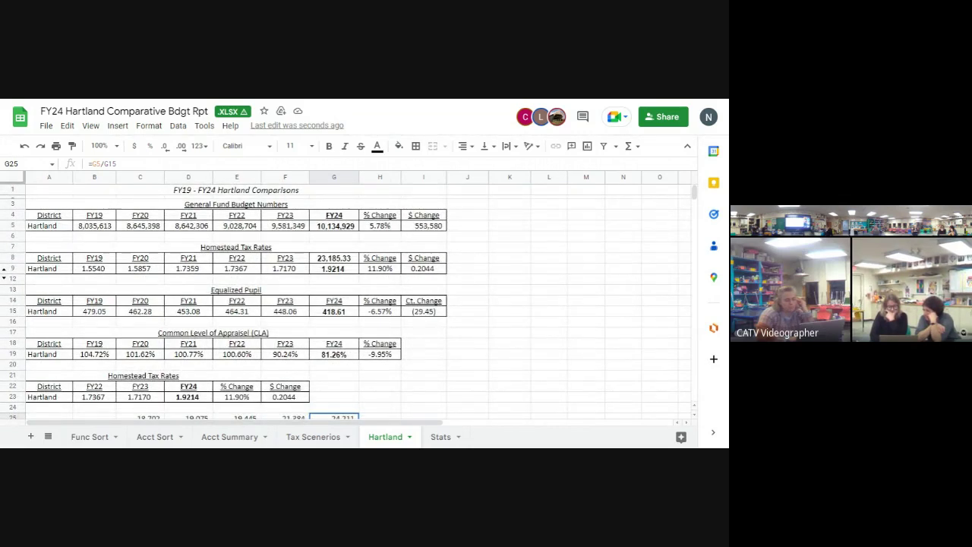
# Step: Compare the FY23 and FY24 spending per equalized pupil on Tax Scenerios with the per-pupil figures in row 25 of Hartland
pyautogui.click(331, 437)
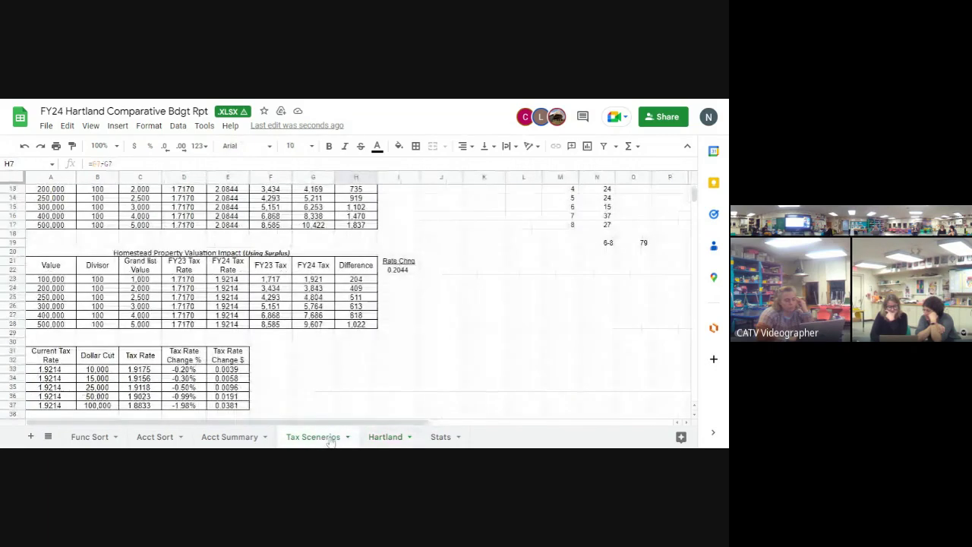
pyautogui.scroll(3, 347, 363)
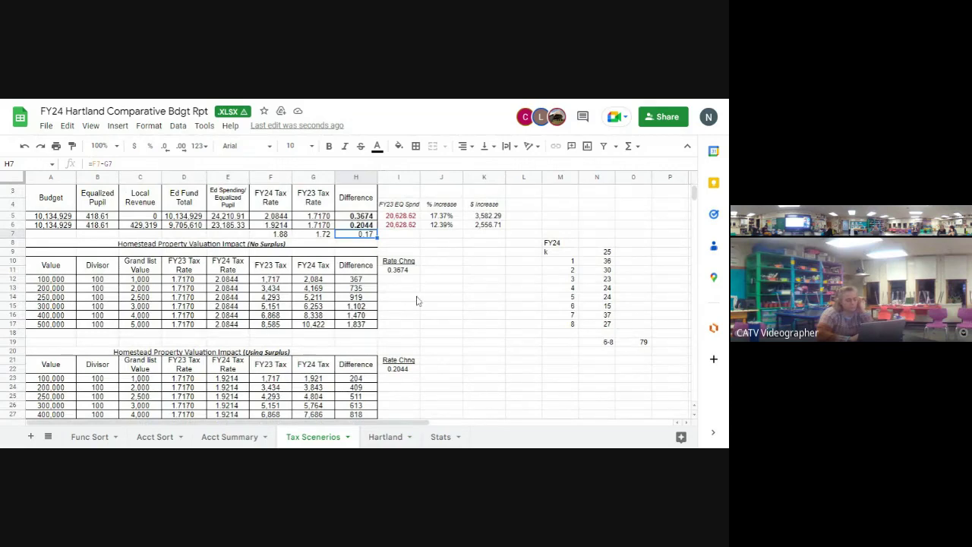
pyautogui.click(404, 227)
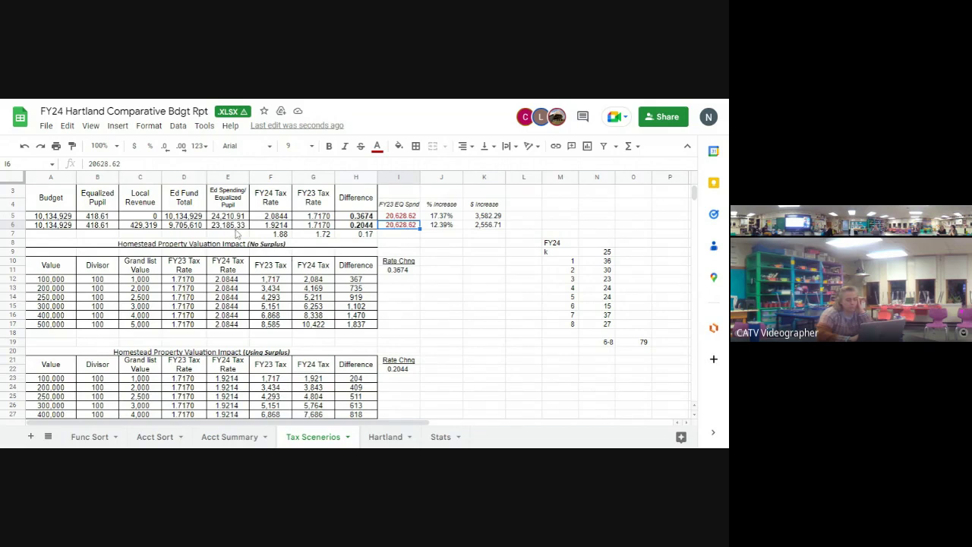
pyautogui.click(235, 235)
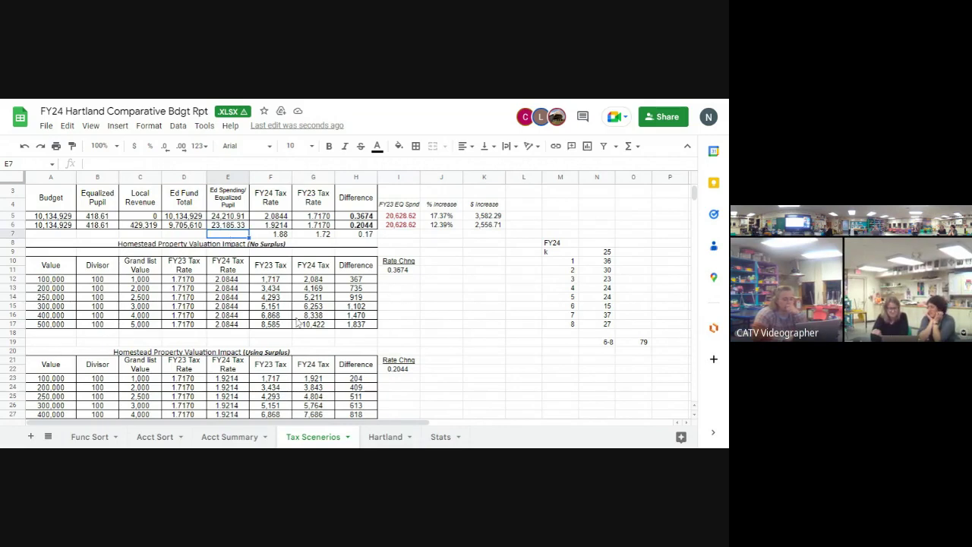
pyautogui.click(386, 438)
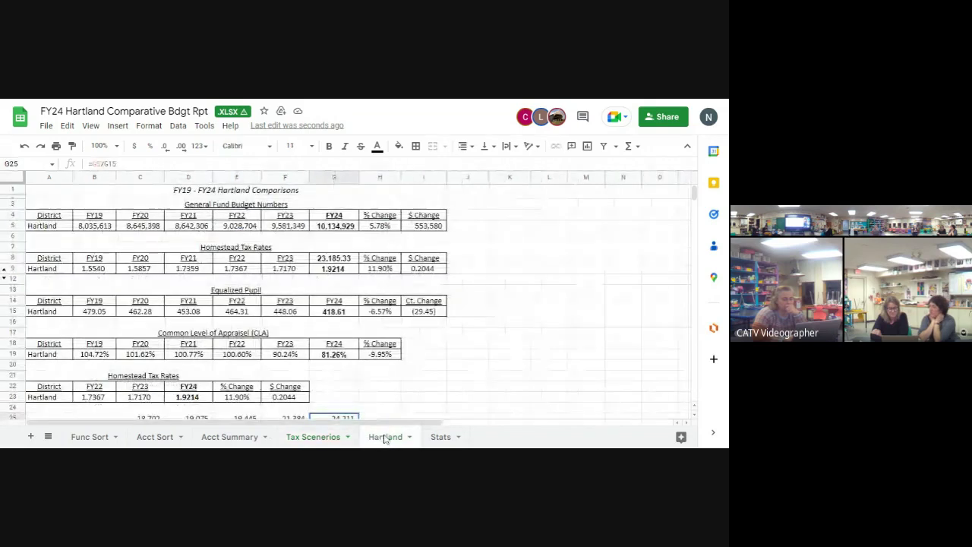
pyautogui.scroll(-1, 404, 377)
pyautogui.scroll(-1, 405, 377)
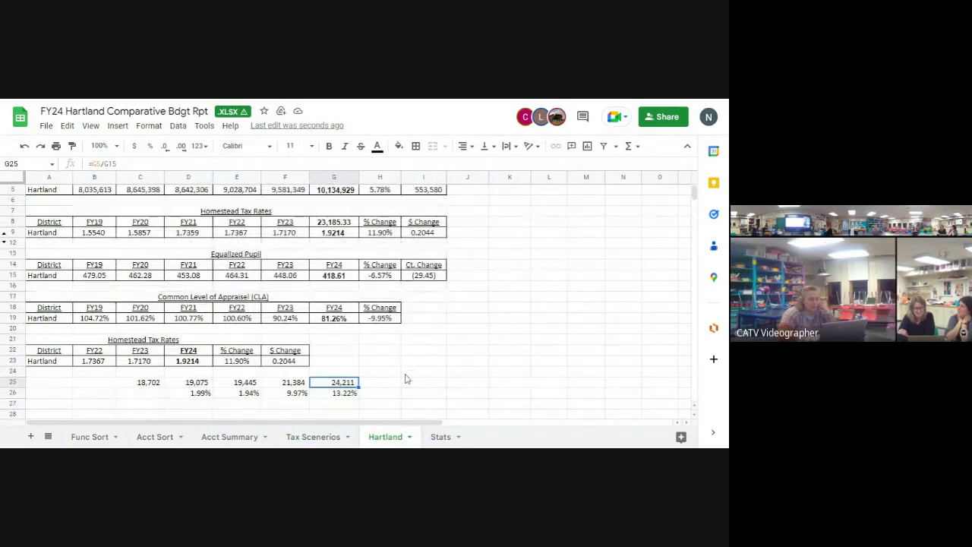
pyautogui.click(314, 440)
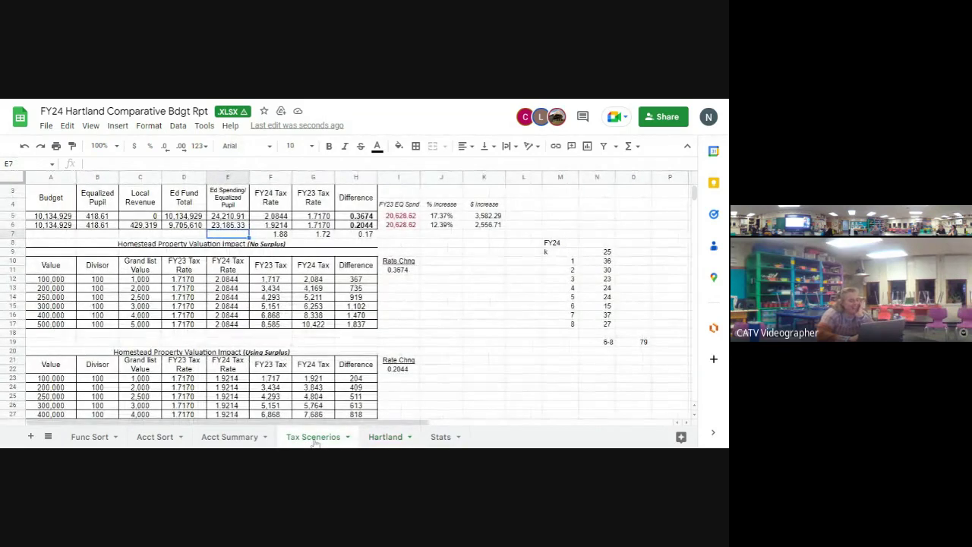
pyautogui.click(386, 438)
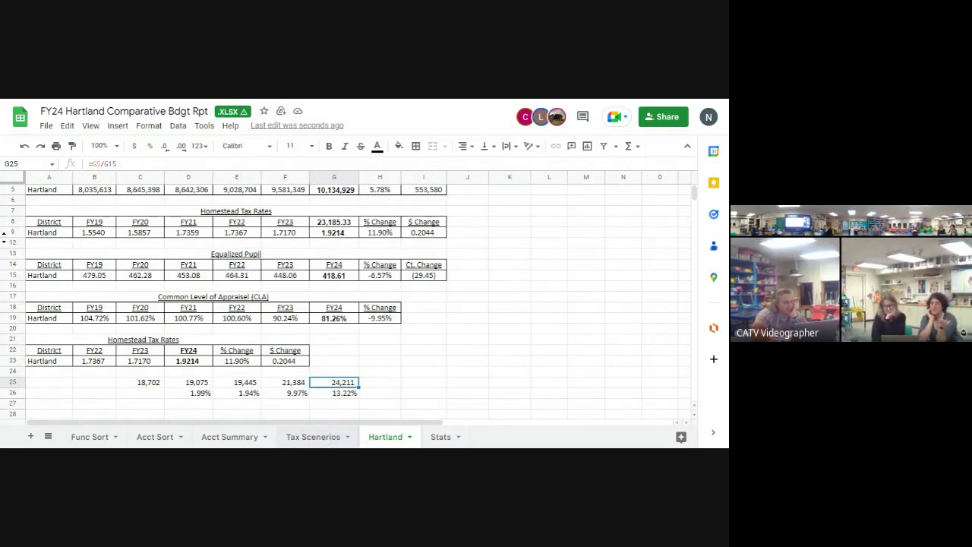
pyautogui.click(325, 439)
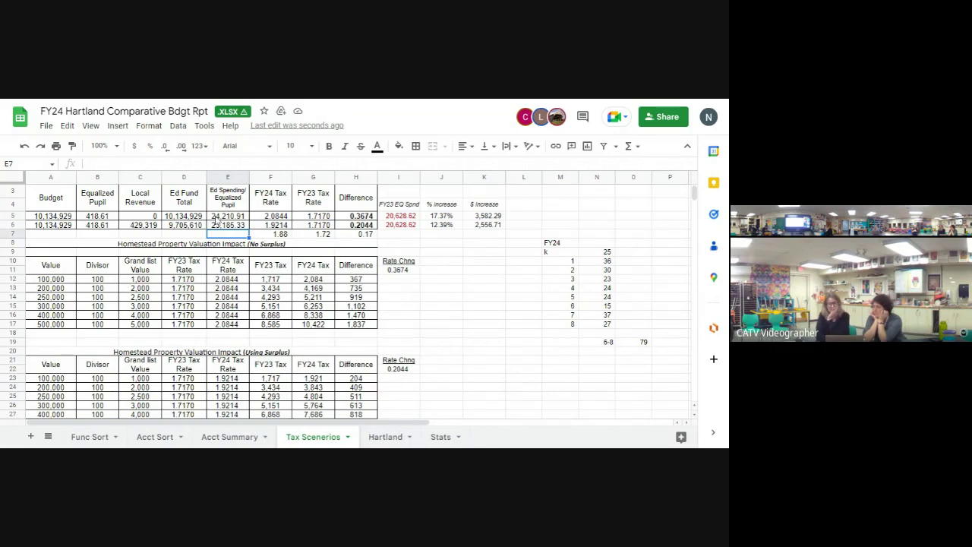
pyautogui.click(380, 436)
pyautogui.click(335, 406)
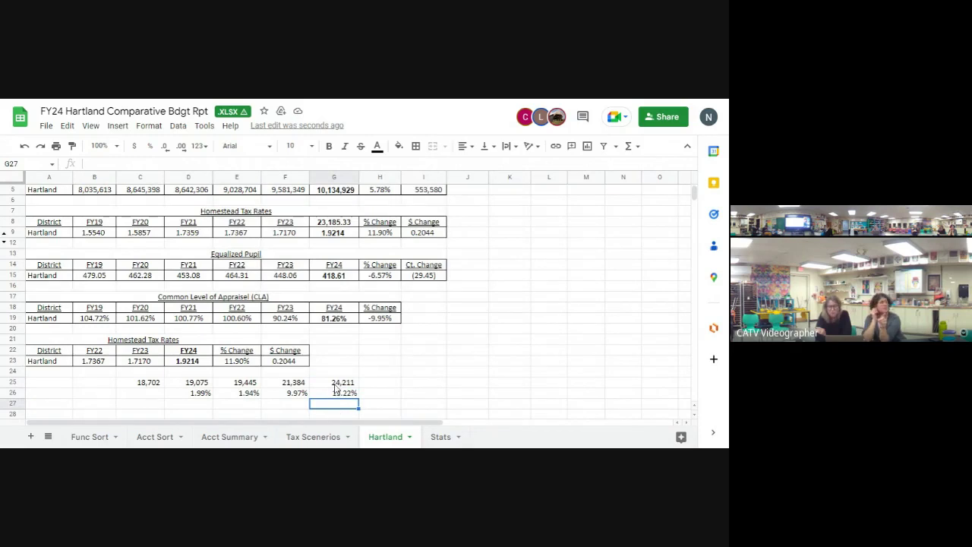
# Step: Enclose G5 in parentheses in the FY24 per-pupil spending formula in G25, making it =(G5)/G15
pyautogui.click(336, 383)
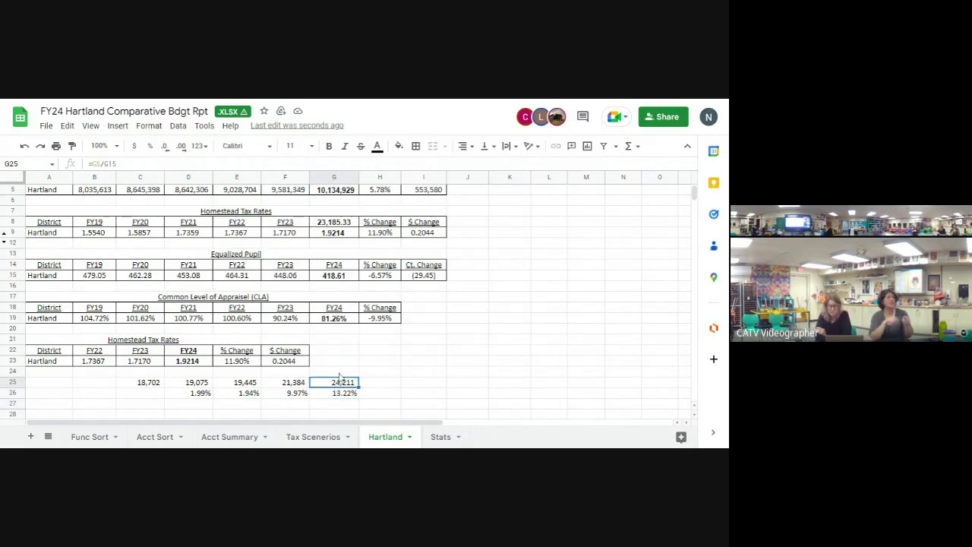
pyautogui.click(96, 164)
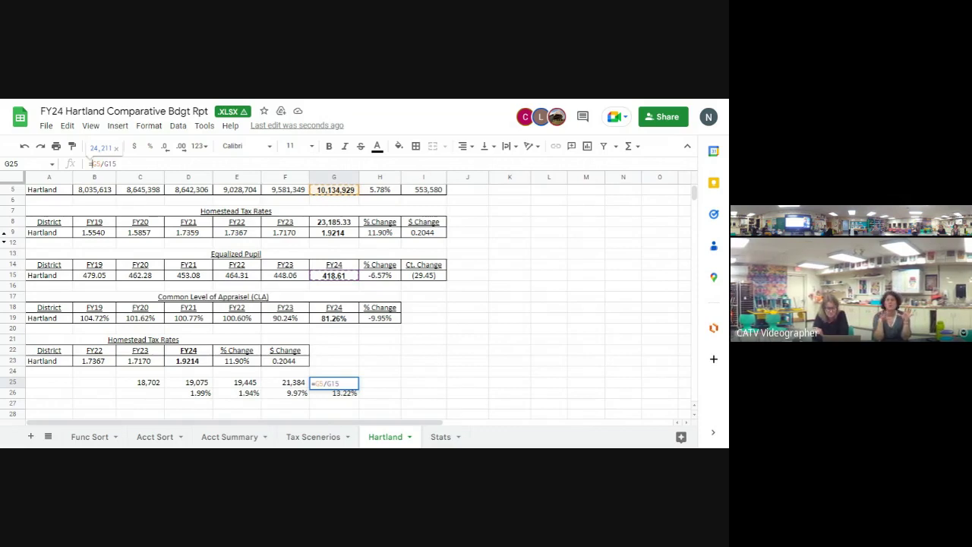
pyautogui.write('(G5')
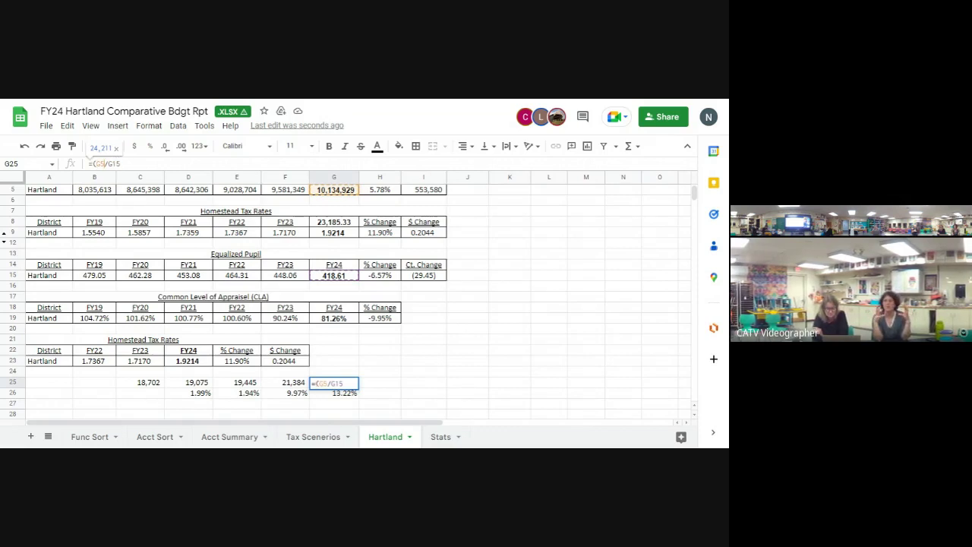
pyautogui.write('-')
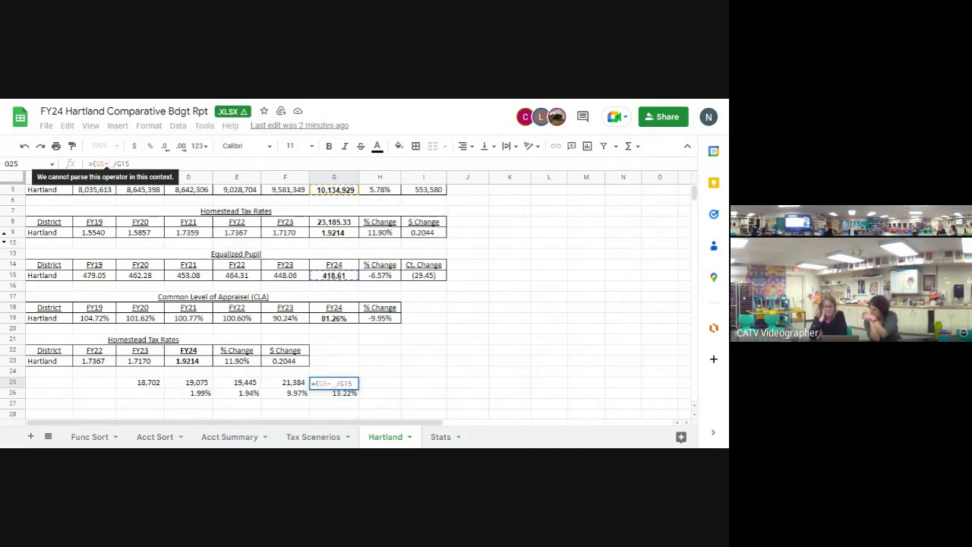
pyautogui.press('BackSpace')
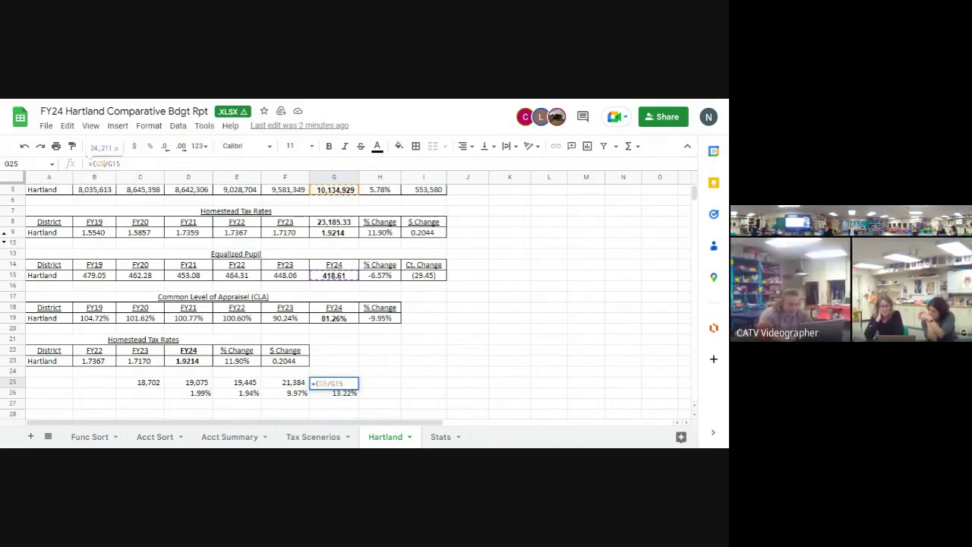
pyautogui.press('Return')
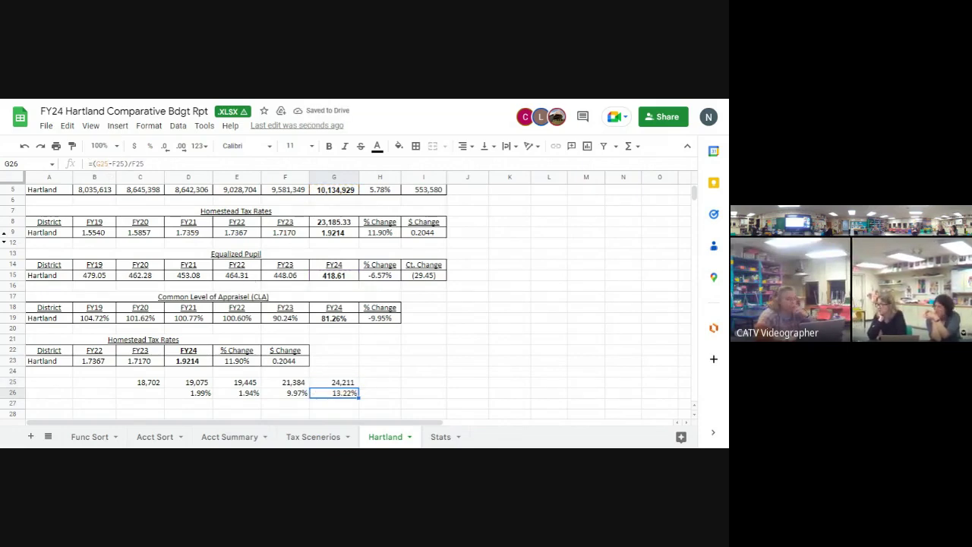
# Step: Subtract 429318 from the FY24 budget in the G25 per-pupil formula, making it =(G5-429318)/G15
pyautogui.click(334, 386)
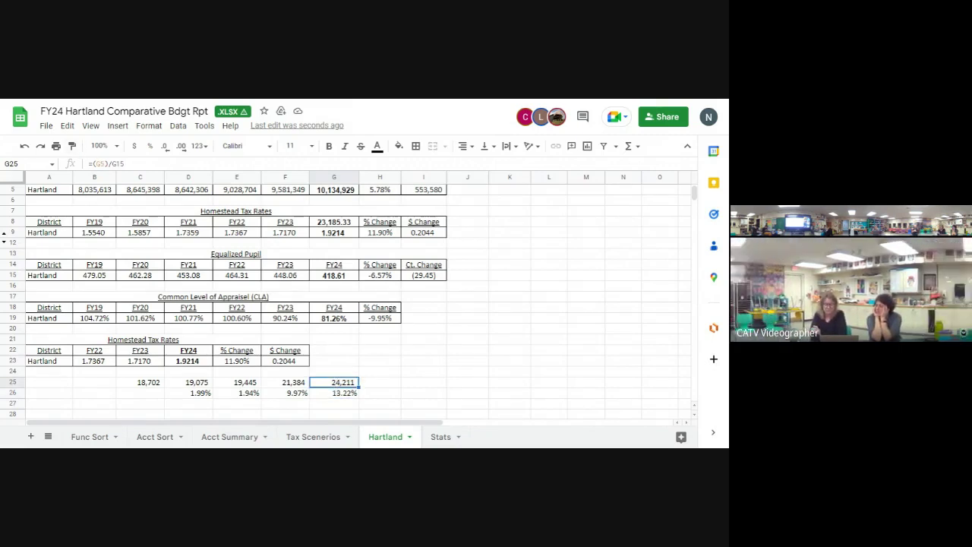
pyautogui.doubleClick(334, 385)
pyautogui.write('-')
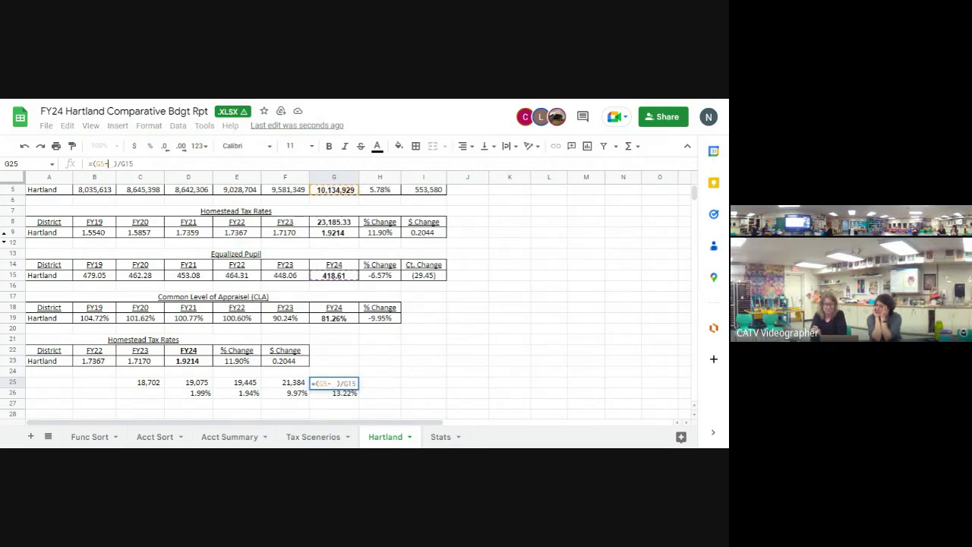
pyautogui.write('429')
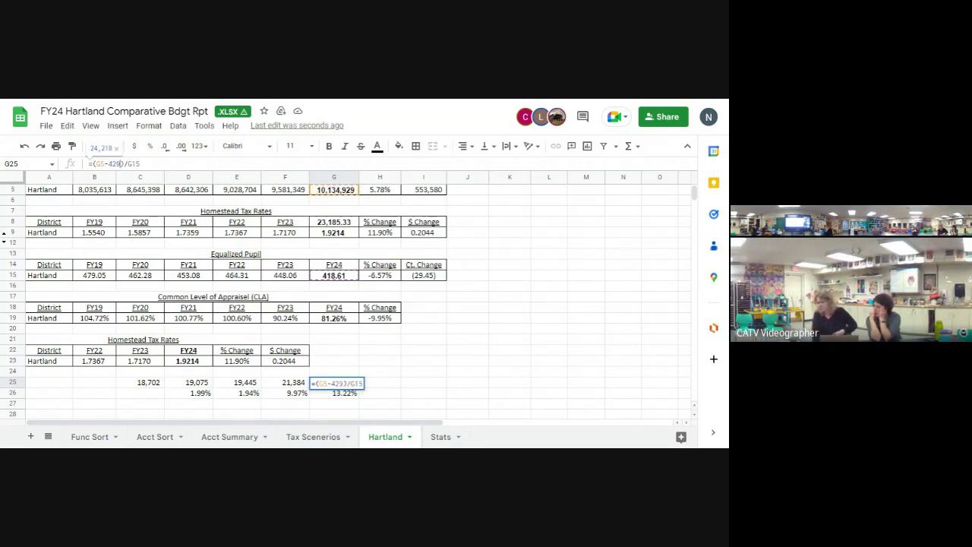
pyautogui.write('31')
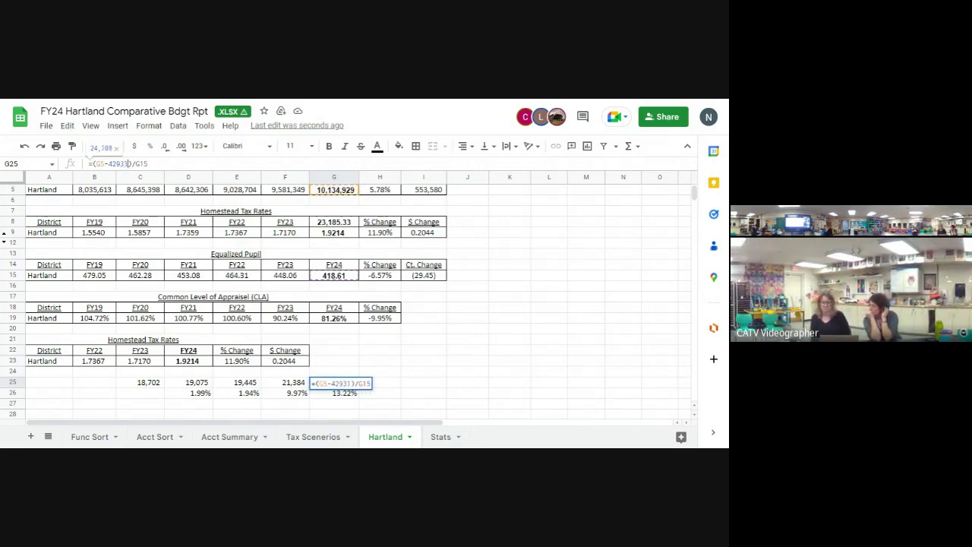
pyautogui.write('0')
pyautogui.press('Return')
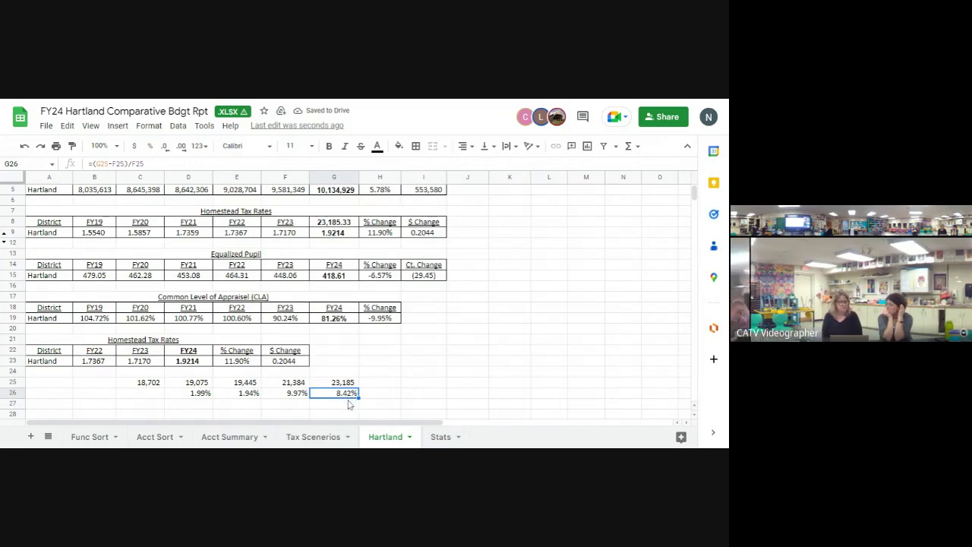
# Step: Change the amount subtracted from the FY24 budget in the G25 per-pupil formula to 100000
pyautogui.click(349, 383)
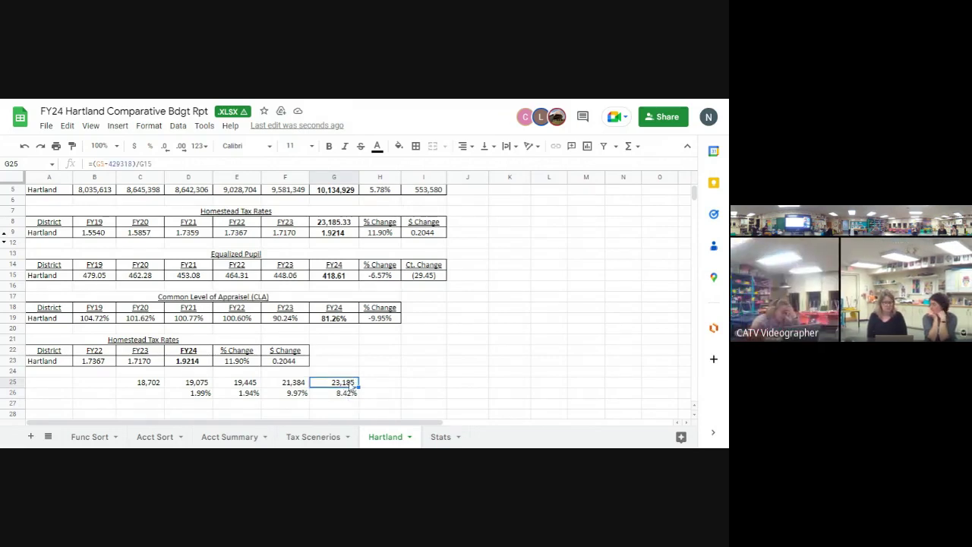
pyautogui.press('F2')
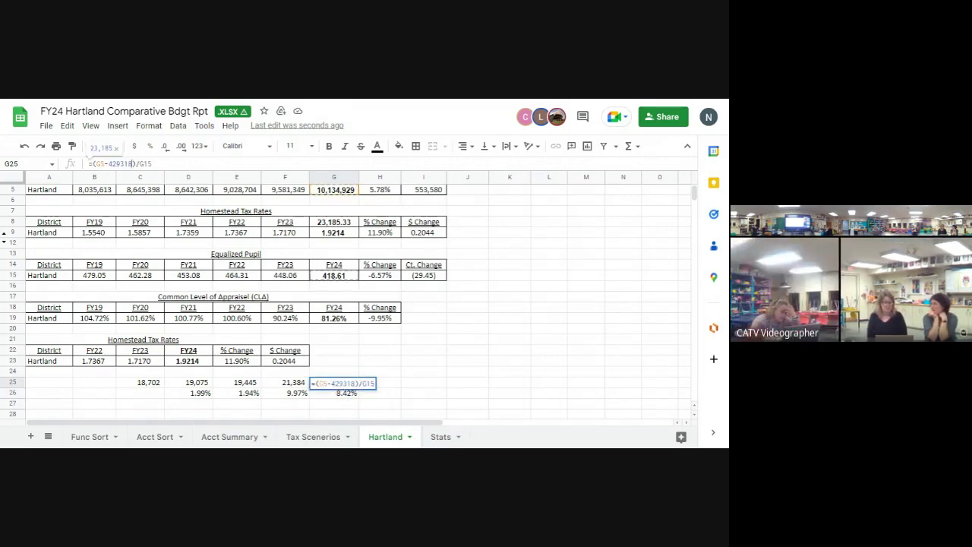
pyautogui.press('BackSpace')
pyautogui.press('BackSpace')
pyautogui.press('BackSpace')
pyautogui.press('BackSpace')
pyautogui.press('BackSpace')
pyautogui.press('BackSpace')
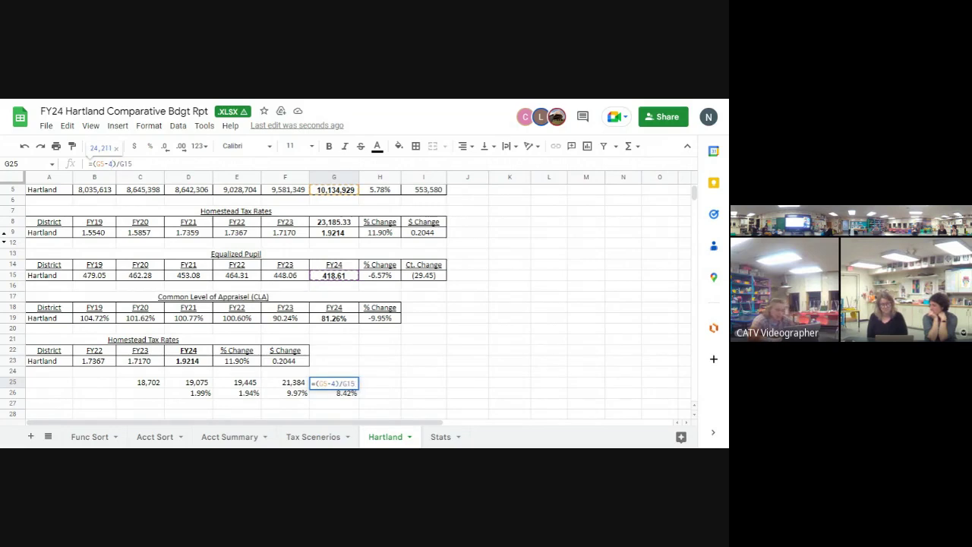
pyautogui.write('100000')
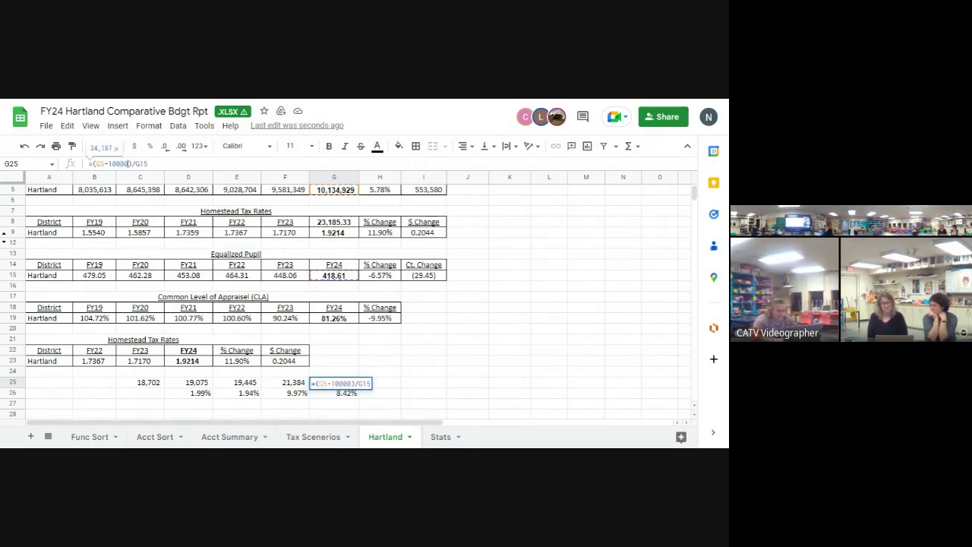
pyautogui.press('Return')
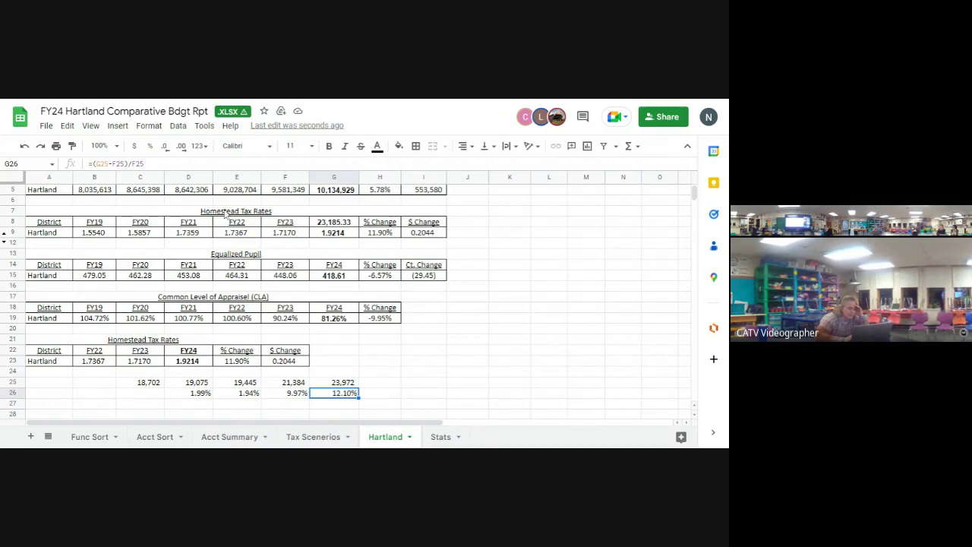
# Step: Undo and redo the G25 formula edits to compare FY24 per-pupil spending with and without the subtracted amounts, restoring the 100000 version
pyautogui.click(24, 148)
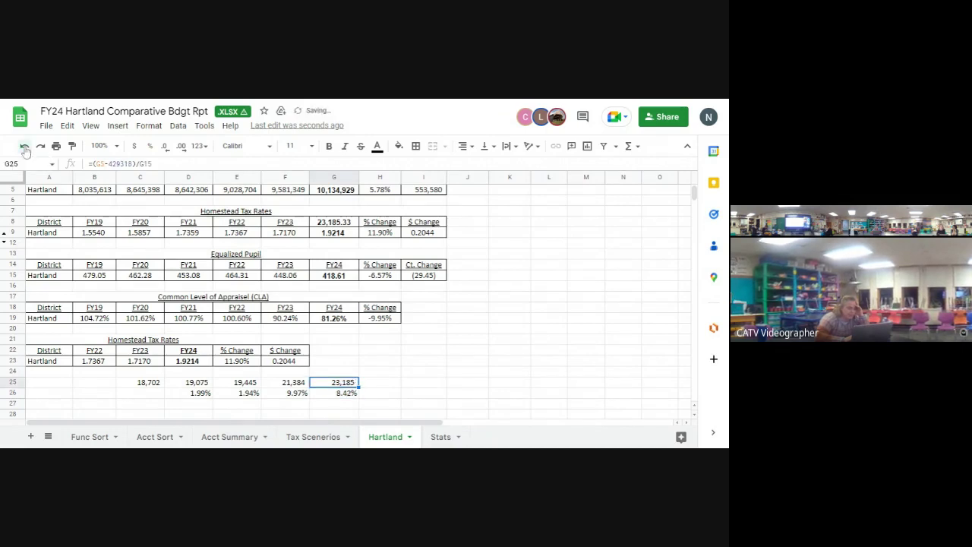
pyautogui.click(25, 148)
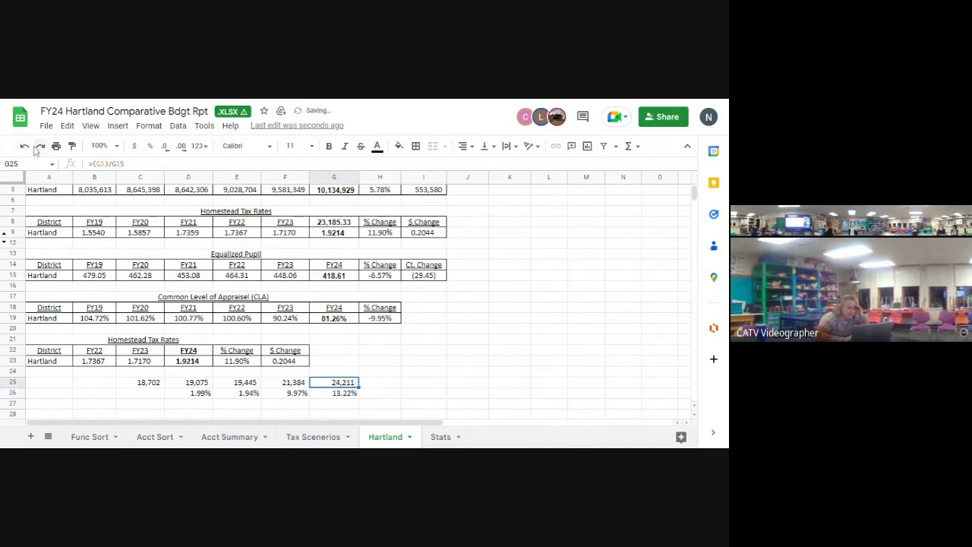
pyautogui.click(40, 148)
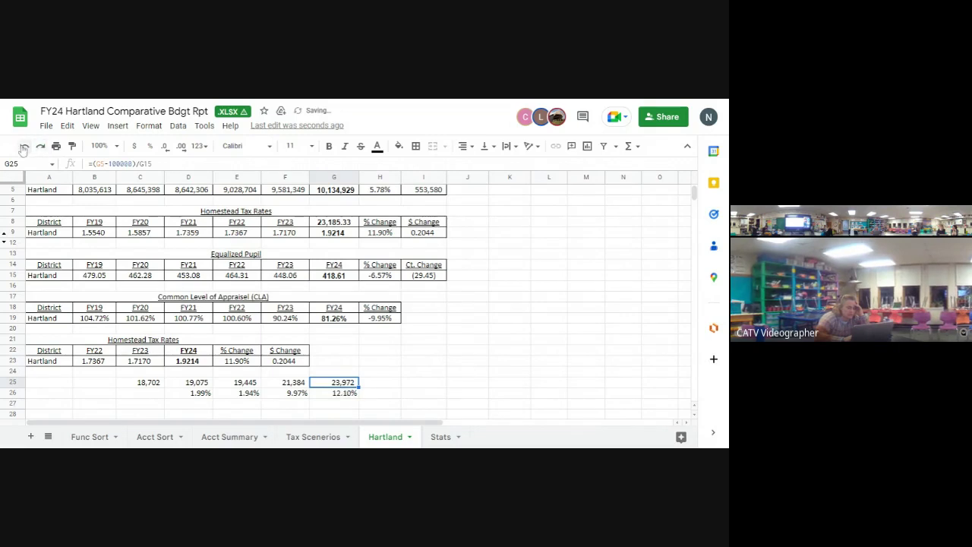
pyautogui.click(23, 148)
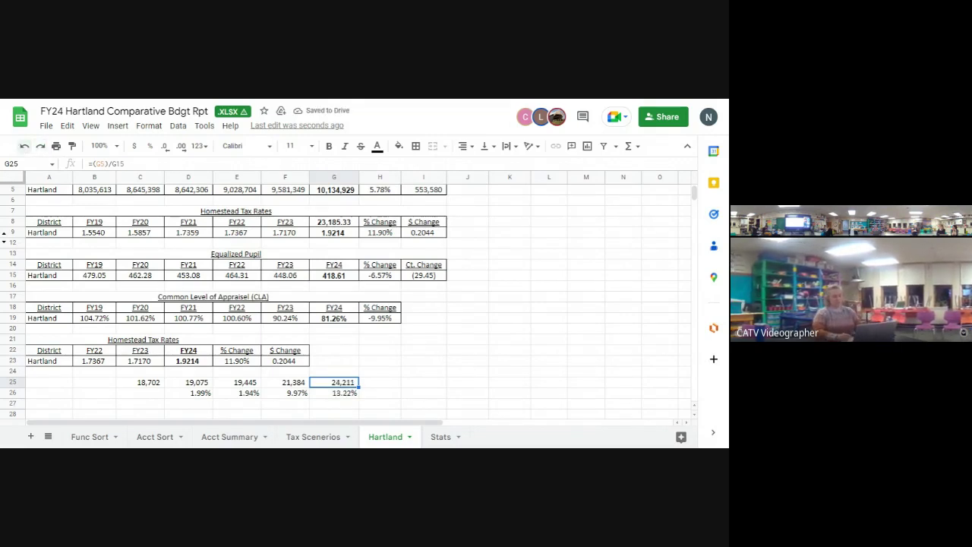
pyautogui.click(41, 147)
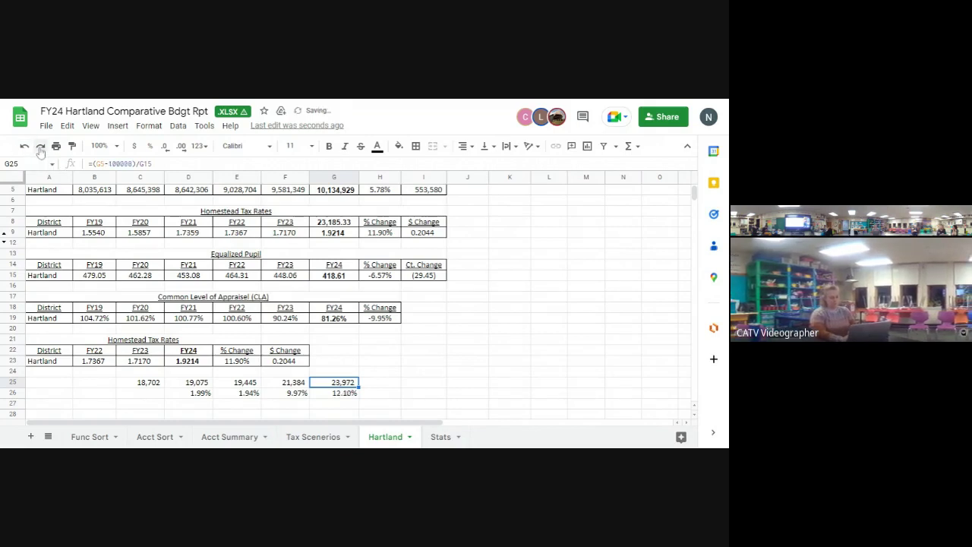
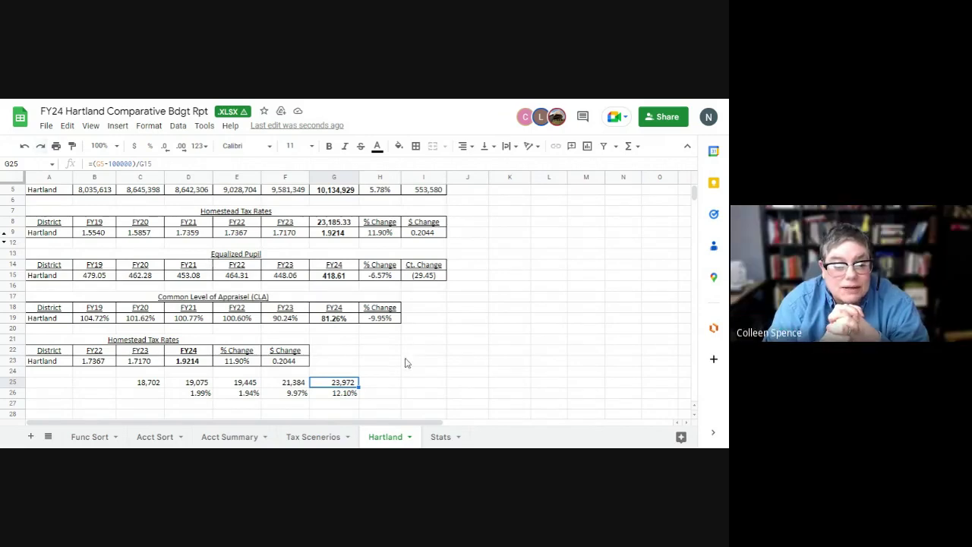
pyautogui.click(413, 364)
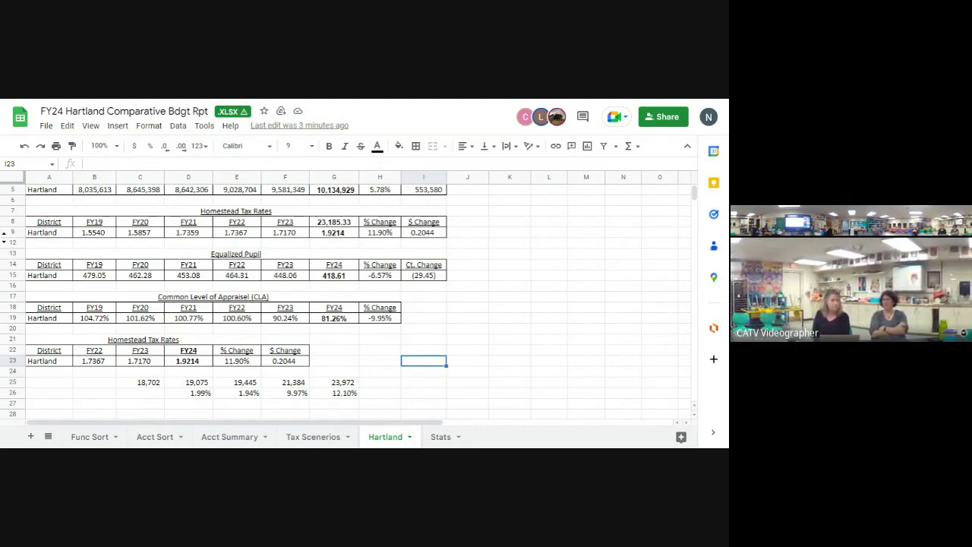
# Step: Review the Hartland comparisons, the homestead property valuation impact tables and the dollar-cut tax rates on Tax Scenerios
pyautogui.scroll(1, 525, 288)
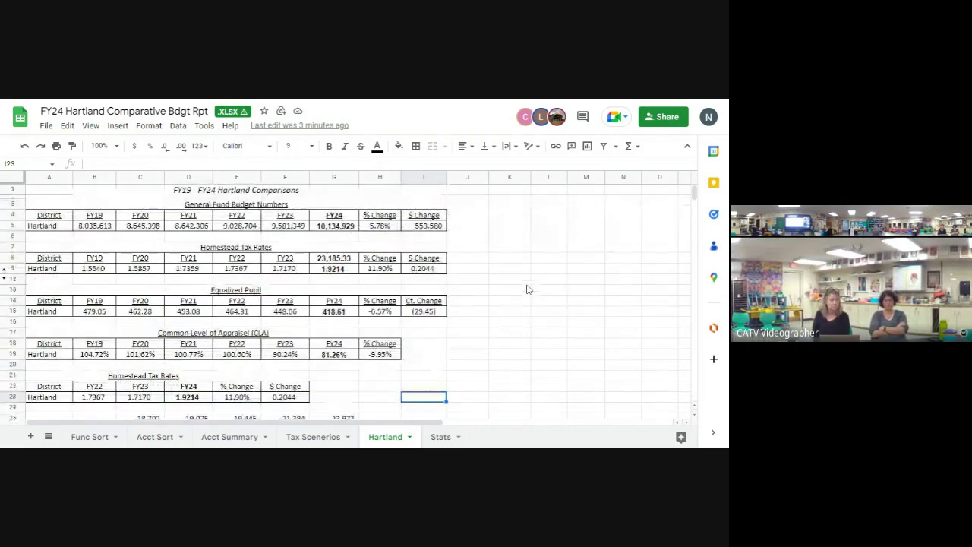
pyautogui.click(309, 438)
pyautogui.click(582, 345)
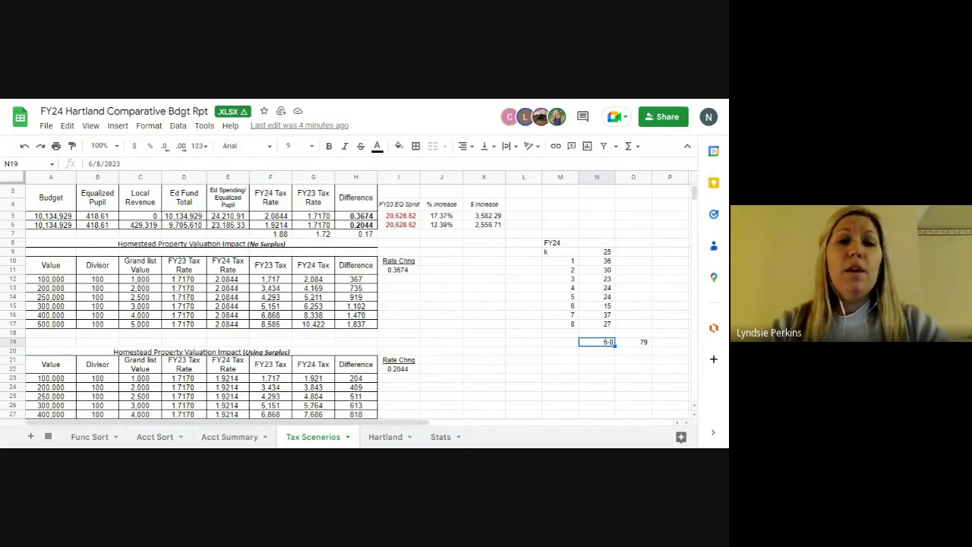
pyautogui.click(387, 439)
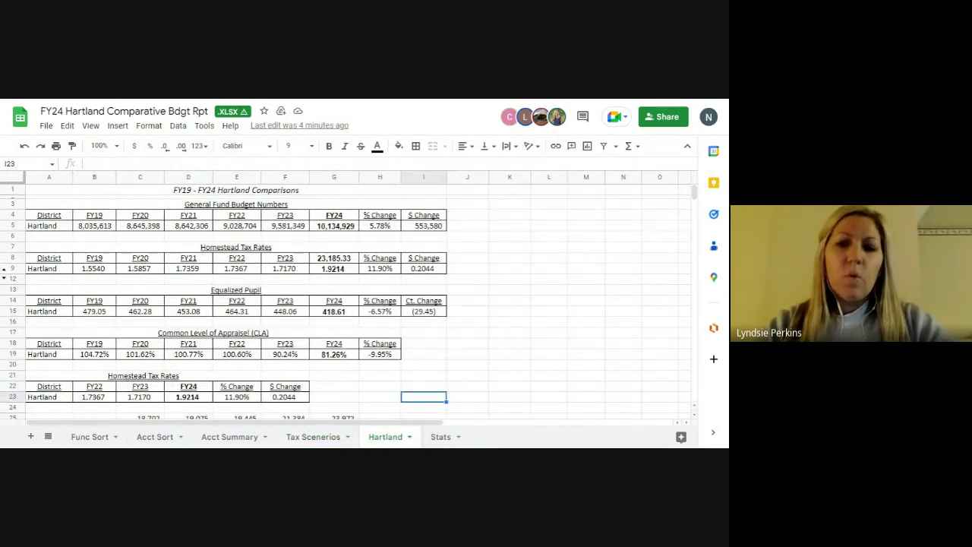
pyautogui.click(322, 439)
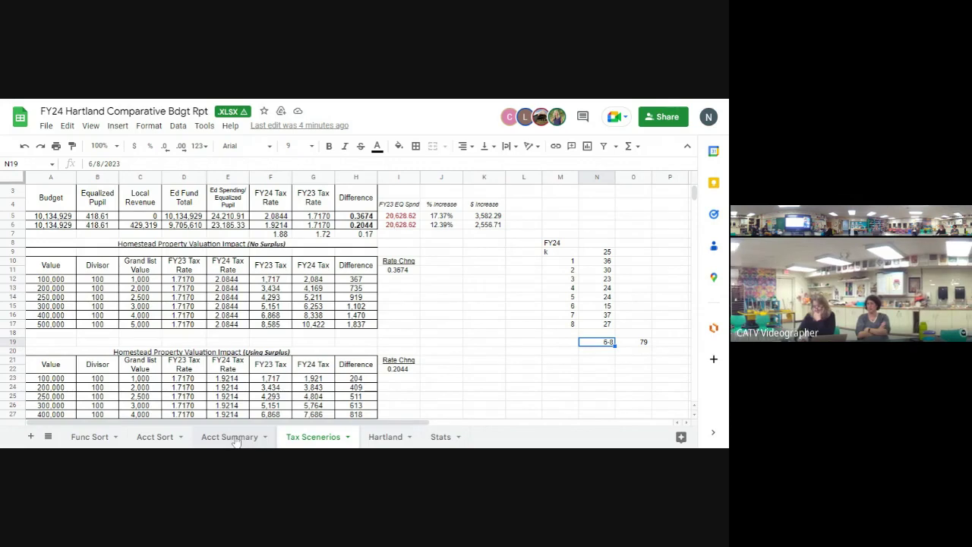
pyautogui.scroll(-4, 475, 363)
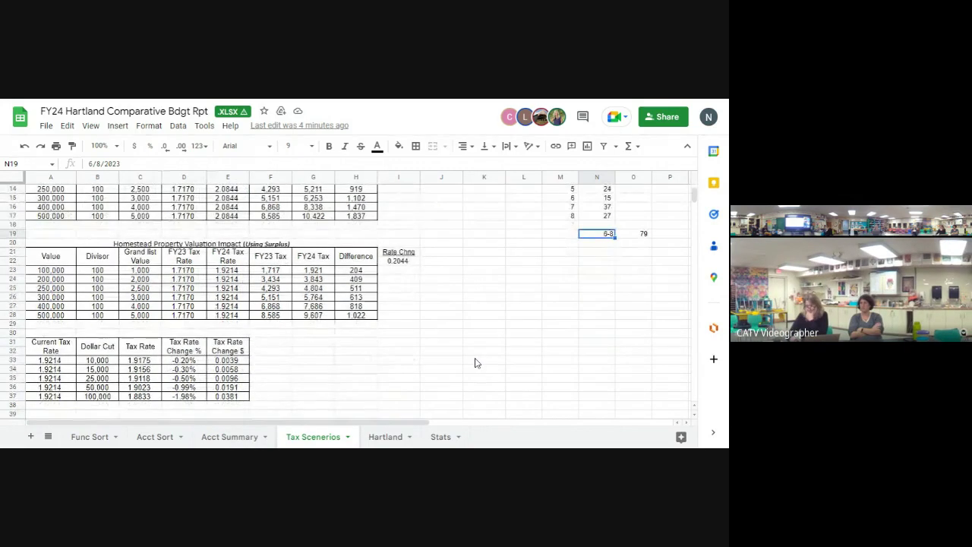
pyautogui.scroll(-1, 475, 363)
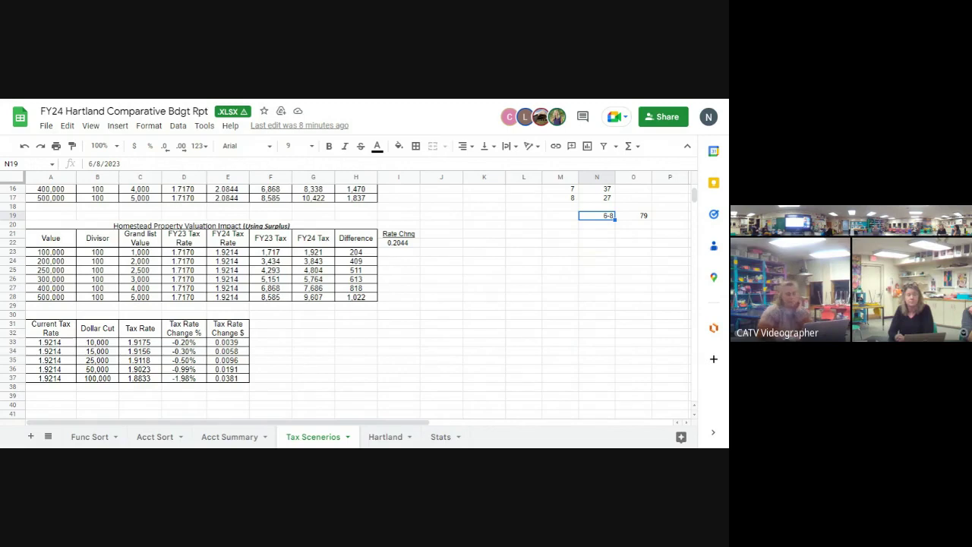
pyautogui.scroll(2, 475, 363)
pyautogui.scroll(2, 475, 363)
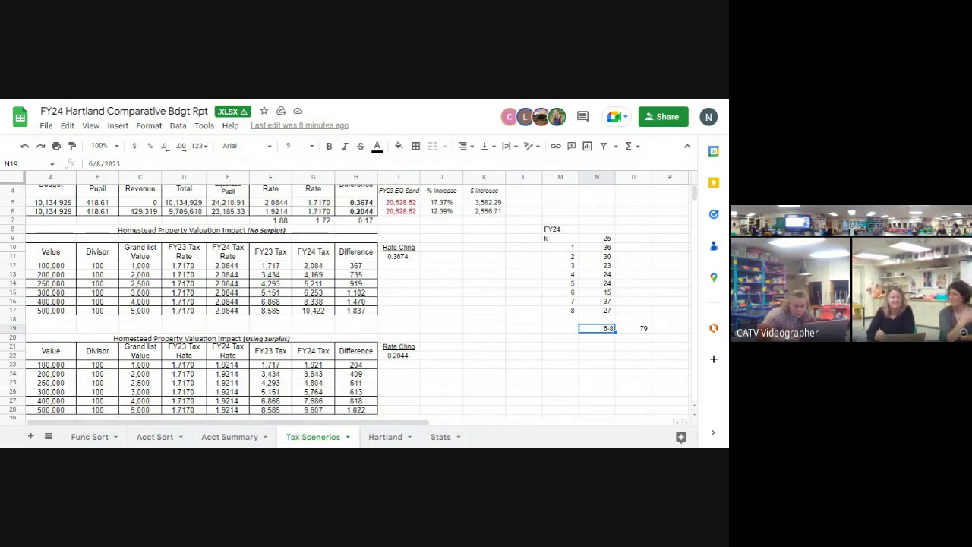
pyautogui.click(497, 329)
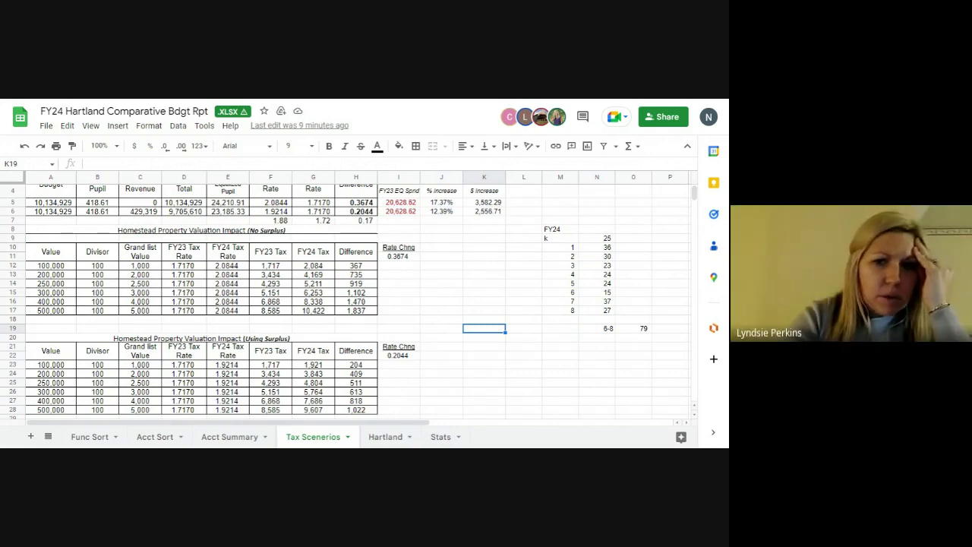
# Step: Look through Acct Sort, Acct Summary and Stats, and return to the FY19 - FY24 comparisons on Hartland
pyautogui.click(157, 436)
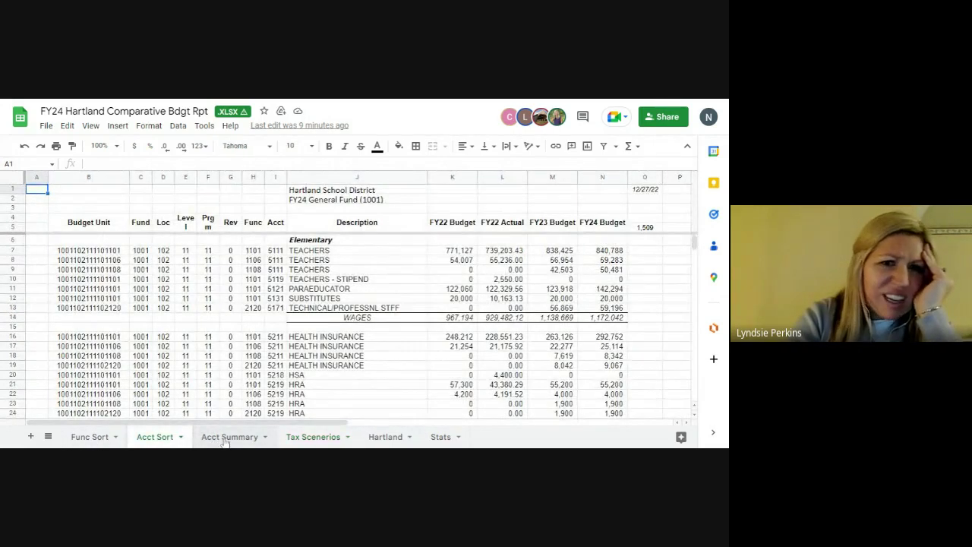
pyautogui.click(228, 437)
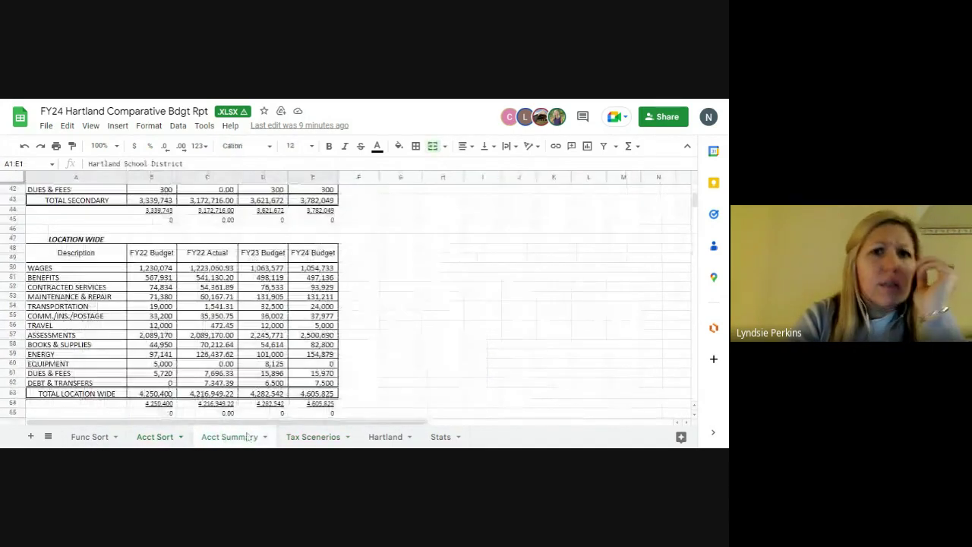
pyautogui.click(315, 439)
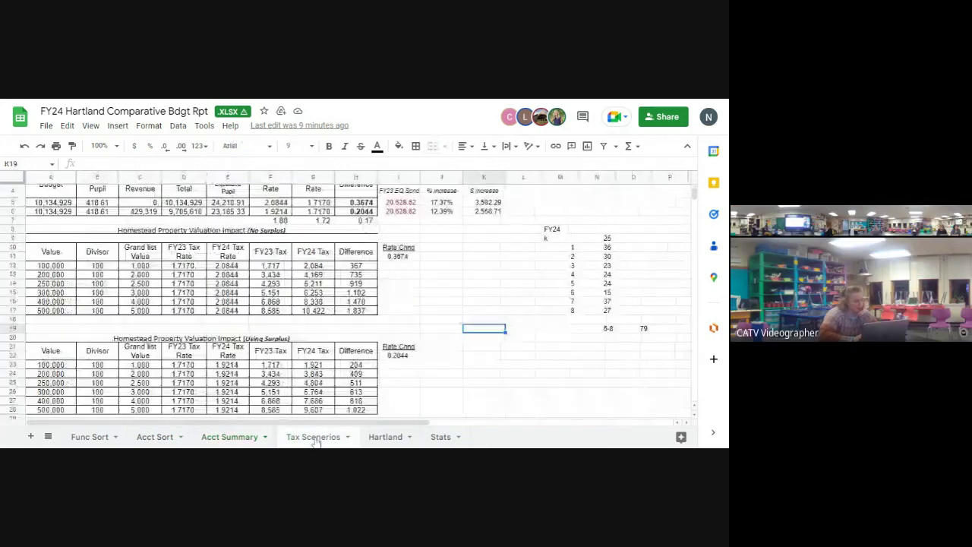
pyautogui.click(385, 440)
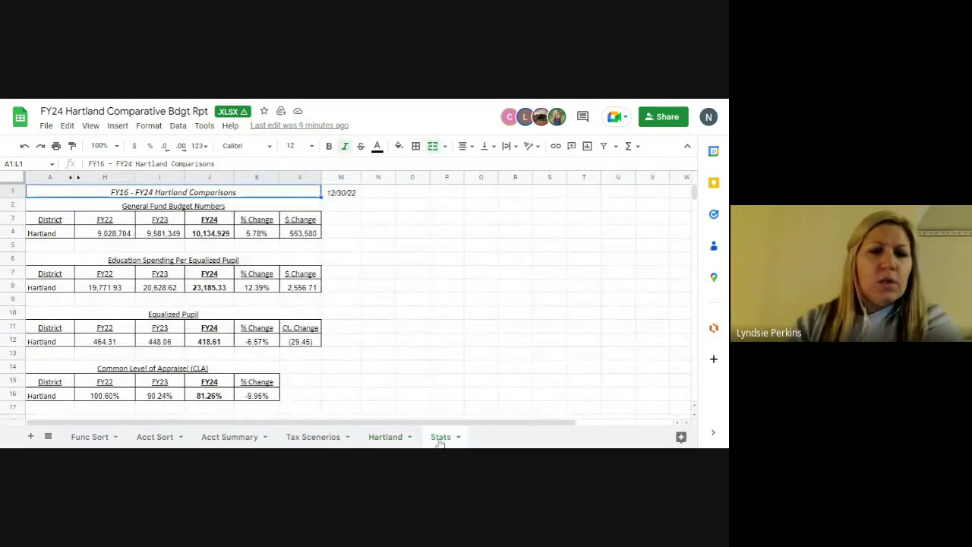
pyautogui.click(386, 439)
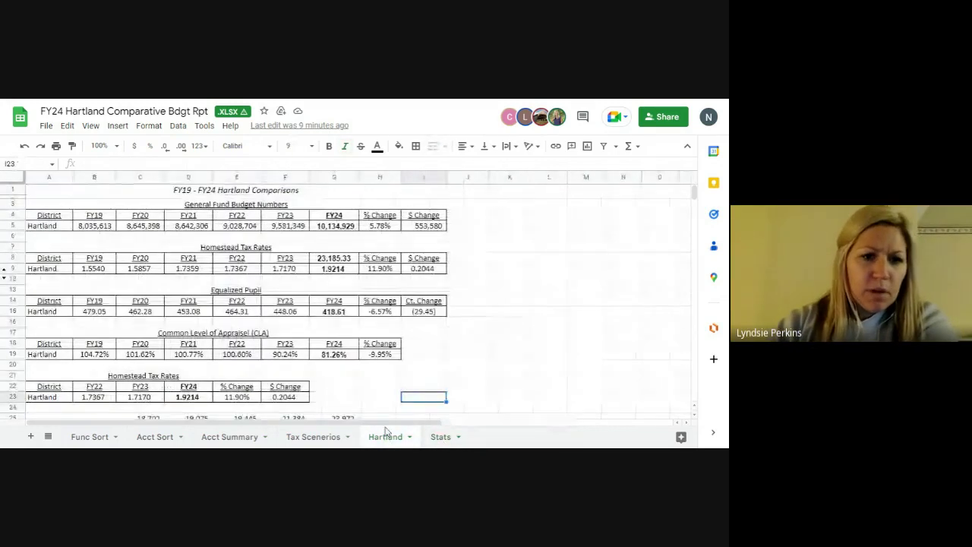
pyautogui.click(524, 346)
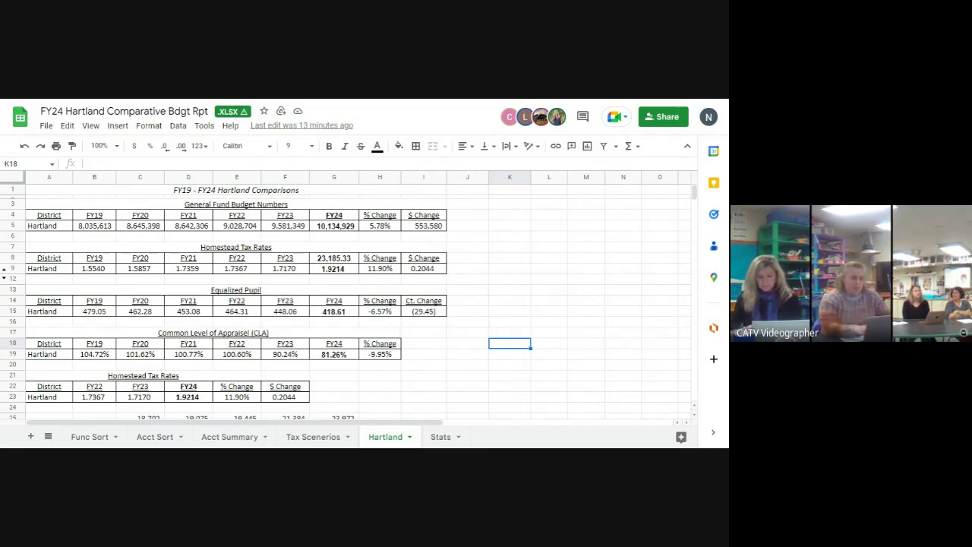
pyautogui.scroll(-3, 424, 387)
pyautogui.scroll(3, 424, 387)
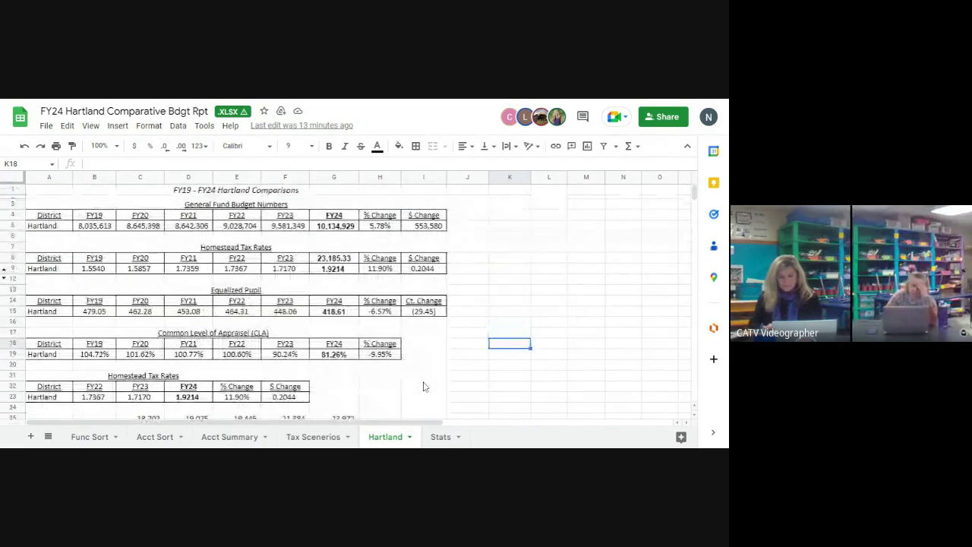
# Step: Look over Acct Sort and Acct Summary and examine the tax rate for a 100,000 cut in the dollar-cut table on Tax Scenerios
pyautogui.click(151, 437)
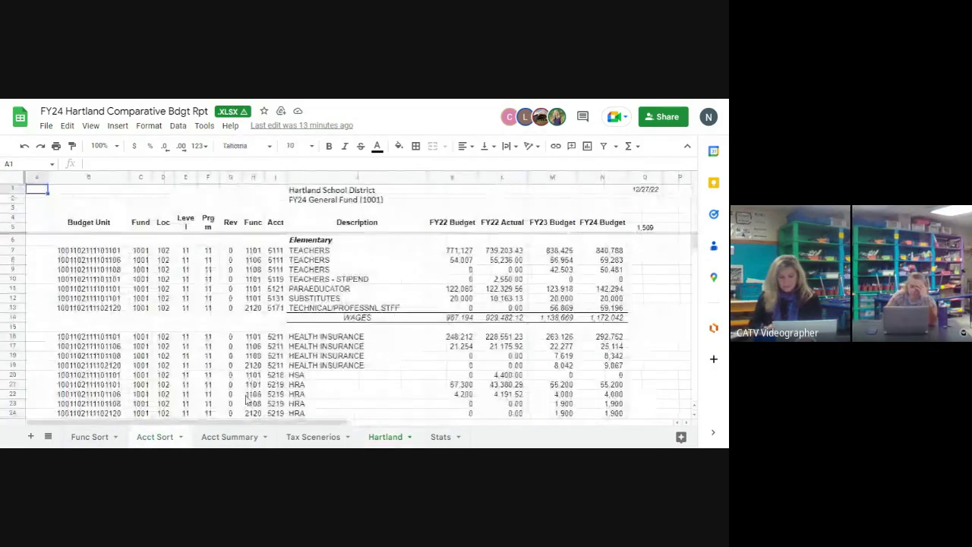
pyautogui.click(227, 443)
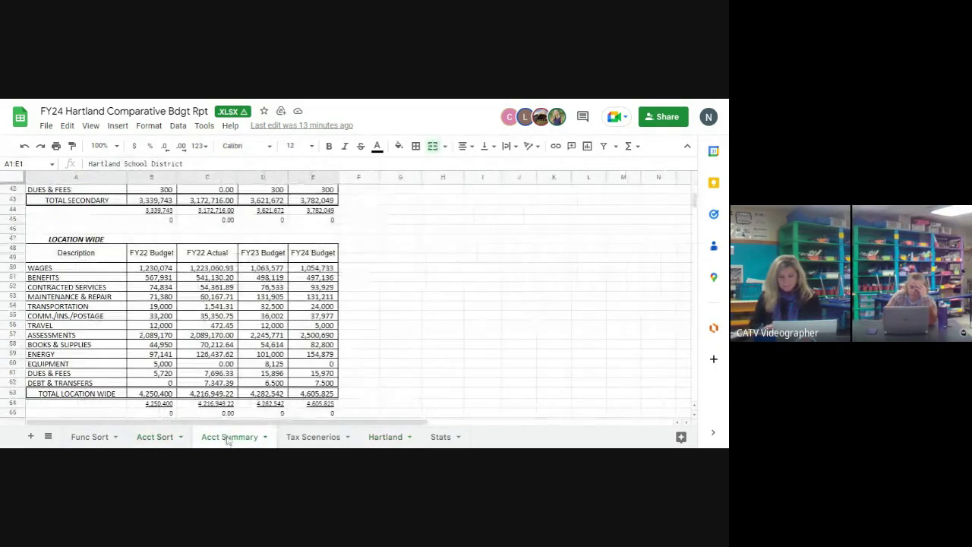
pyautogui.scroll(-3, 375, 344)
pyautogui.scroll(10, 376, 344)
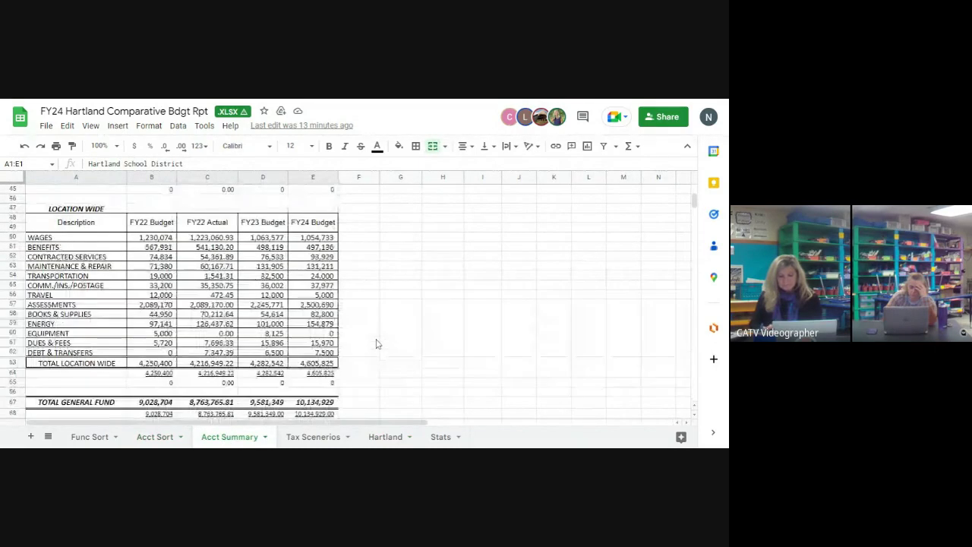
pyautogui.click(311, 438)
pyautogui.scroll(-5, 368, 378)
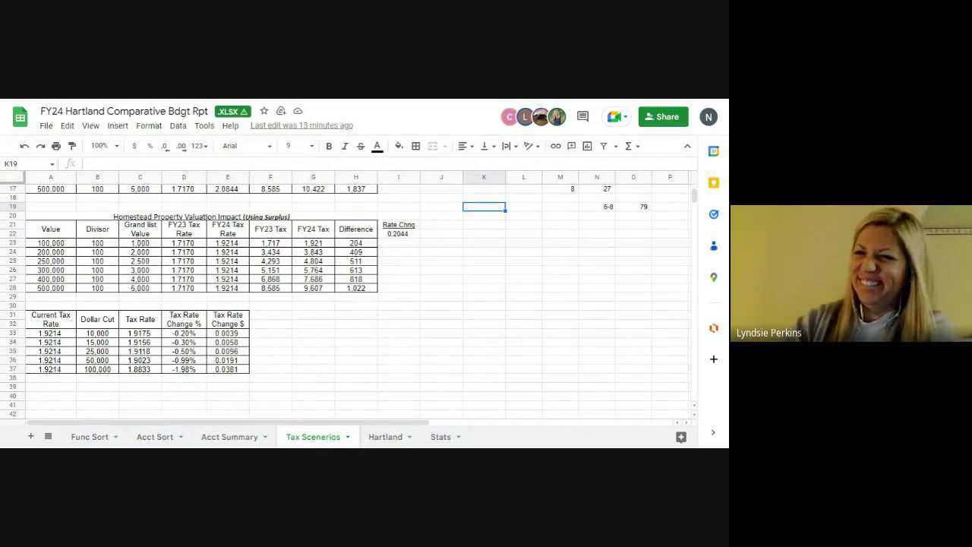
pyautogui.click(142, 371)
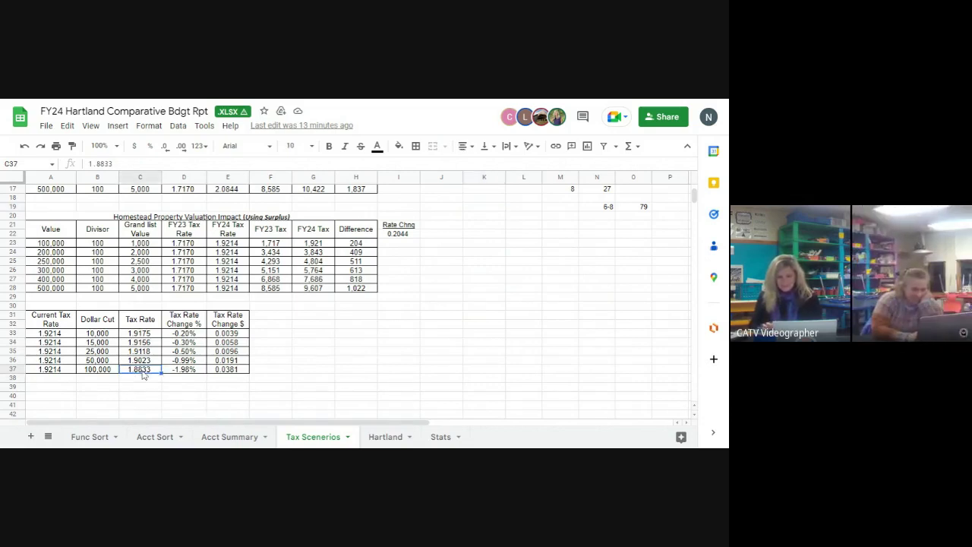
pyautogui.press('Down')
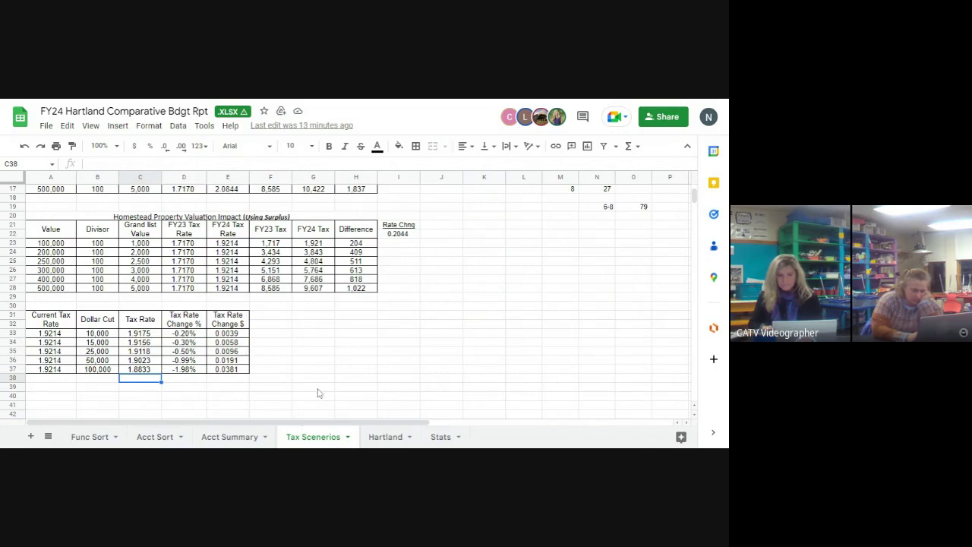
# Step: Check the FY23 tax rate in G7 and the tax rate difference in H7 under the budget scenarios
pyautogui.scroll(5, 318, 393)
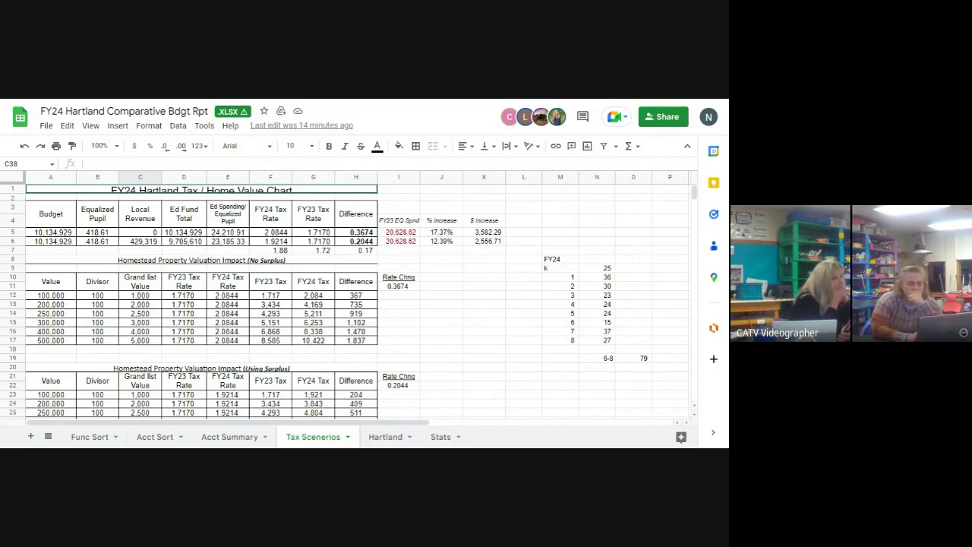
pyautogui.click(324, 252)
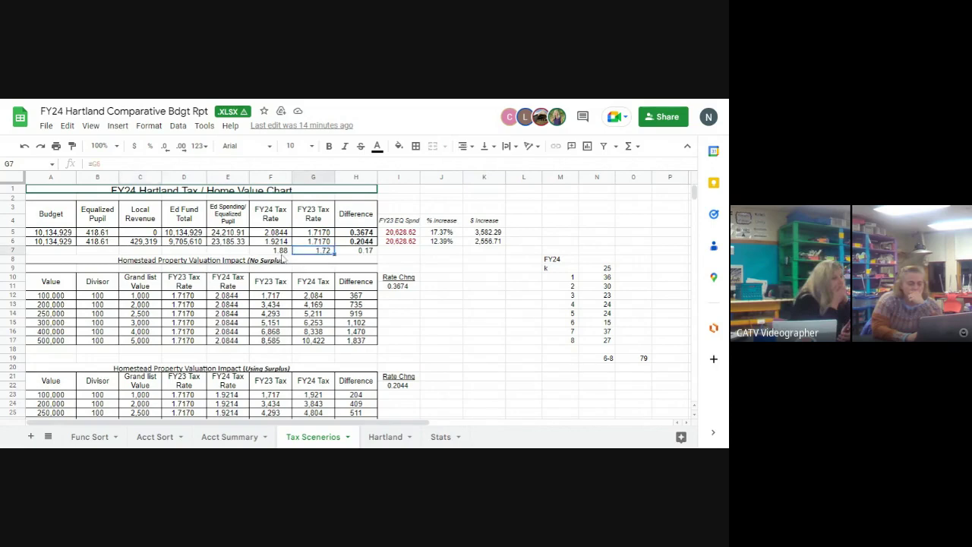
pyautogui.click(359, 253)
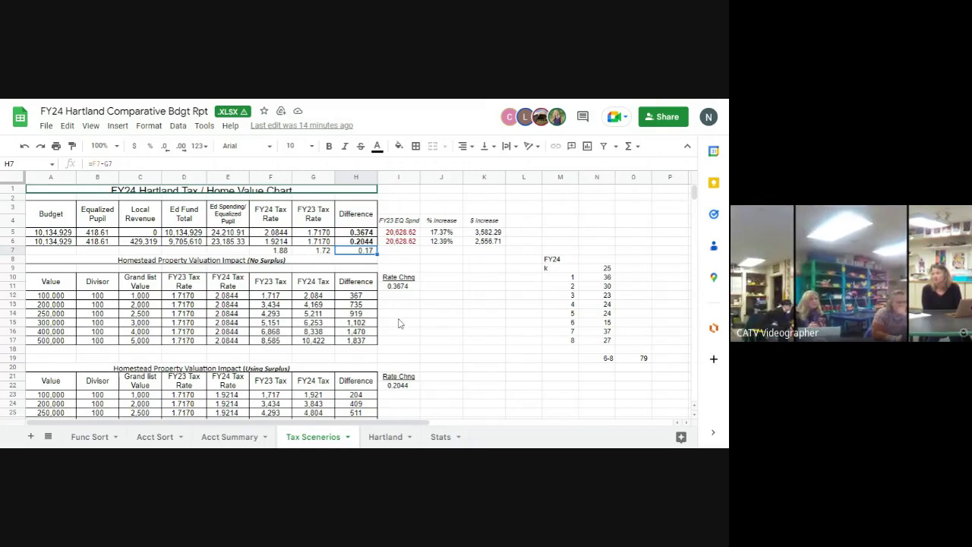
# Step: Copy the homestead property valuation impact (Using Surplus) table in A20:H28 and paste it below the dollar-cut table at A40
pyautogui.scroll(-5, 398, 323)
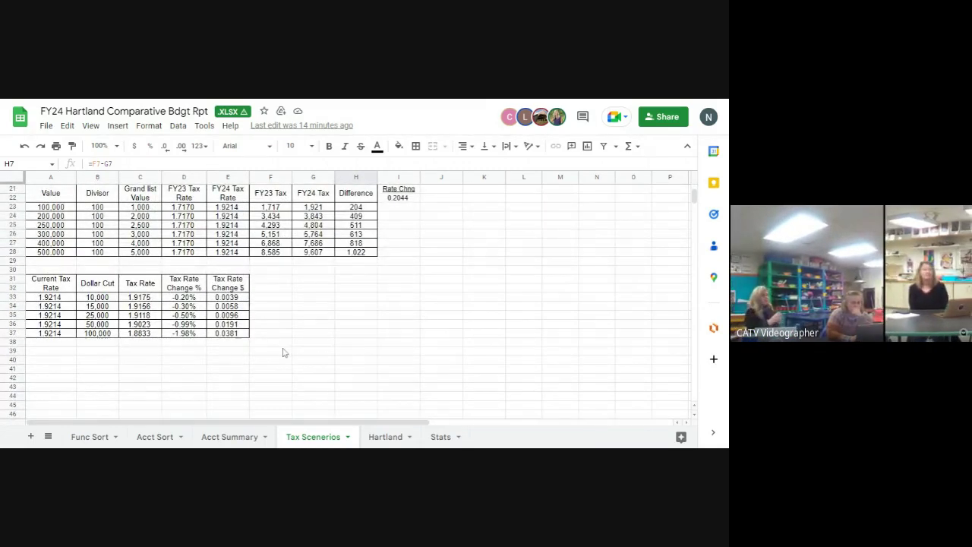
pyautogui.scroll(2, 283, 352)
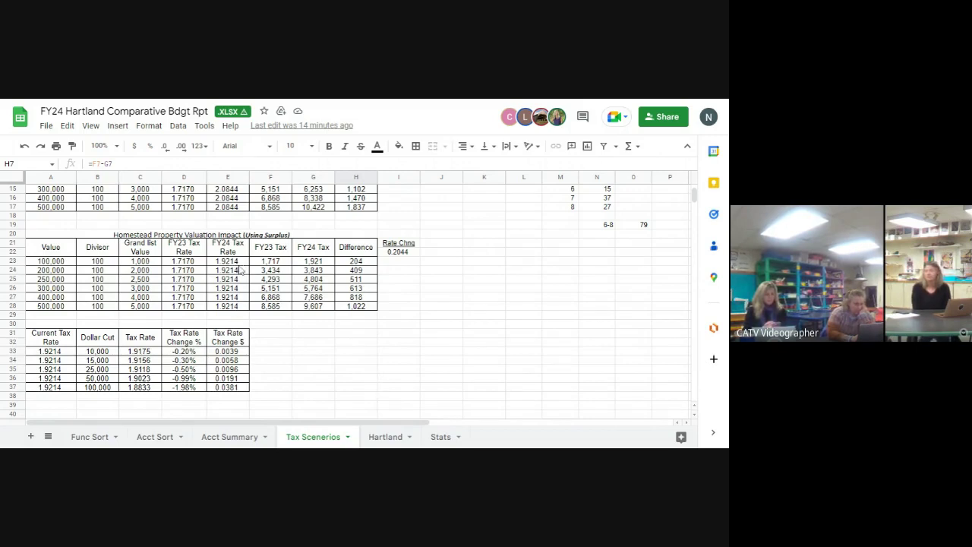
pyautogui.moveTo(80, 235); pyautogui.dragTo(81, 311)
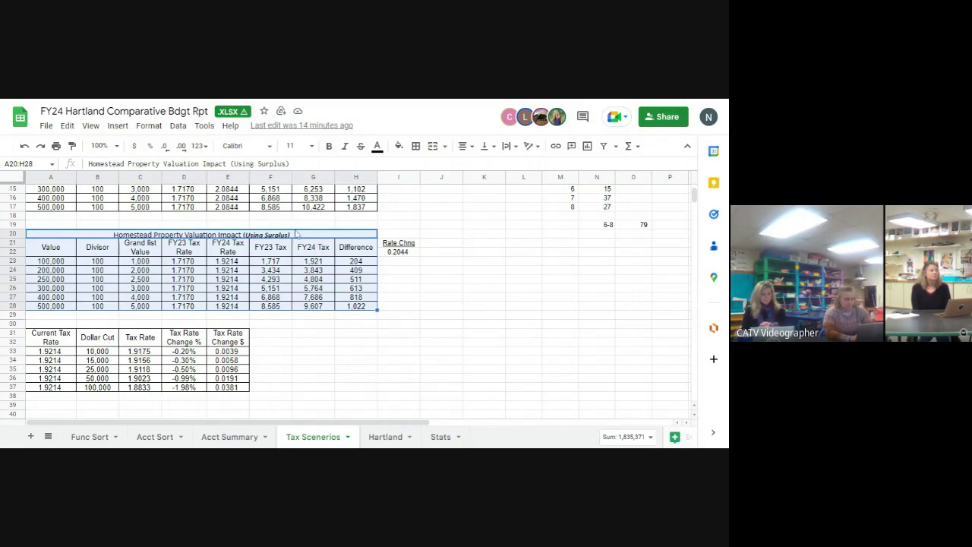
pyautogui.hotkey('ctrl', 'c')
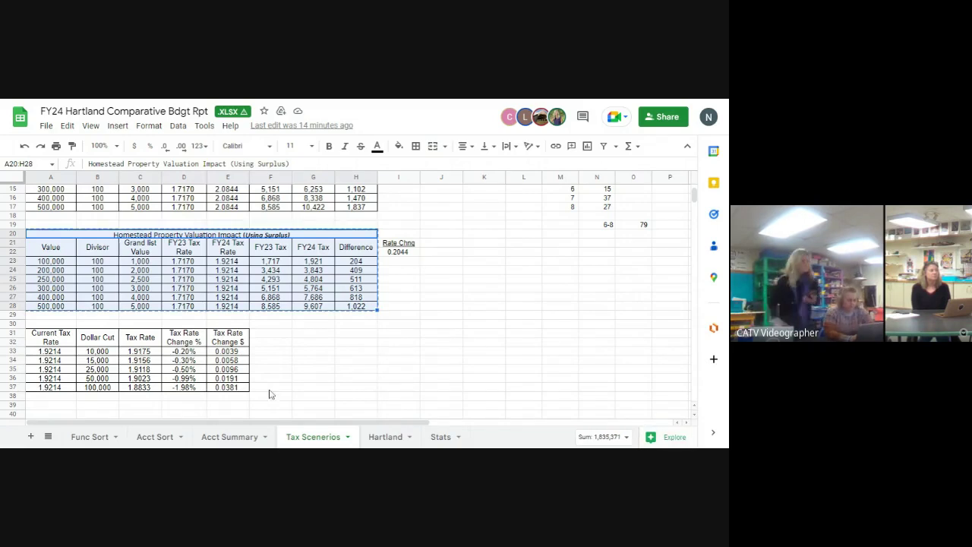
pyautogui.click(53, 417)
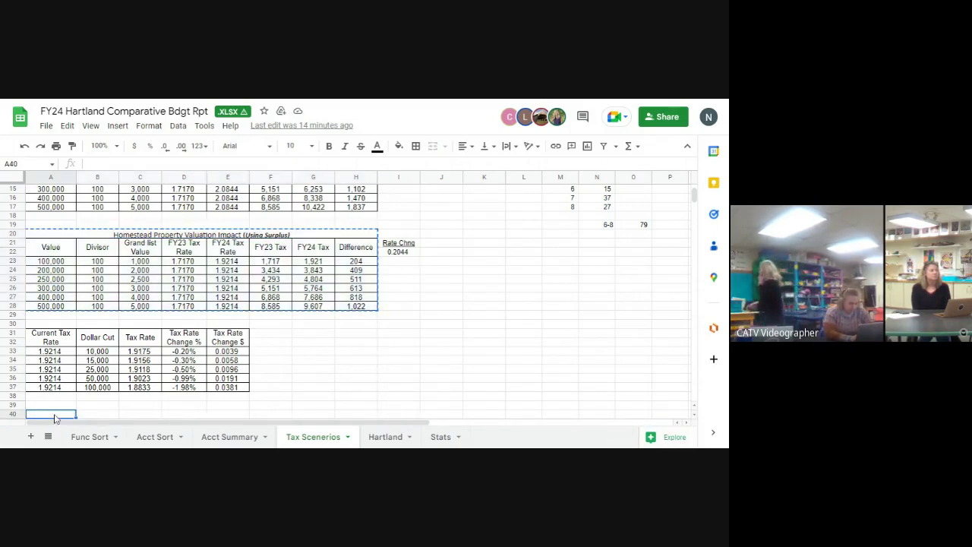
pyautogui.hotkey('ctrl', 'v')
pyautogui.scroll(-4, 54, 417)
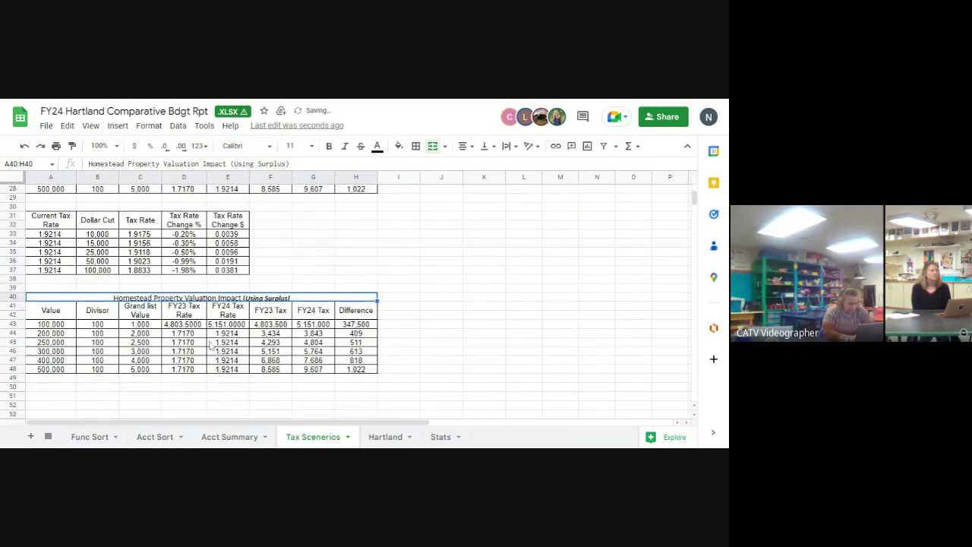
# Step: Check the FY24 tax rate formulas in E44 and E43 of the pasted table, and undo the paste
pyautogui.click(236, 335)
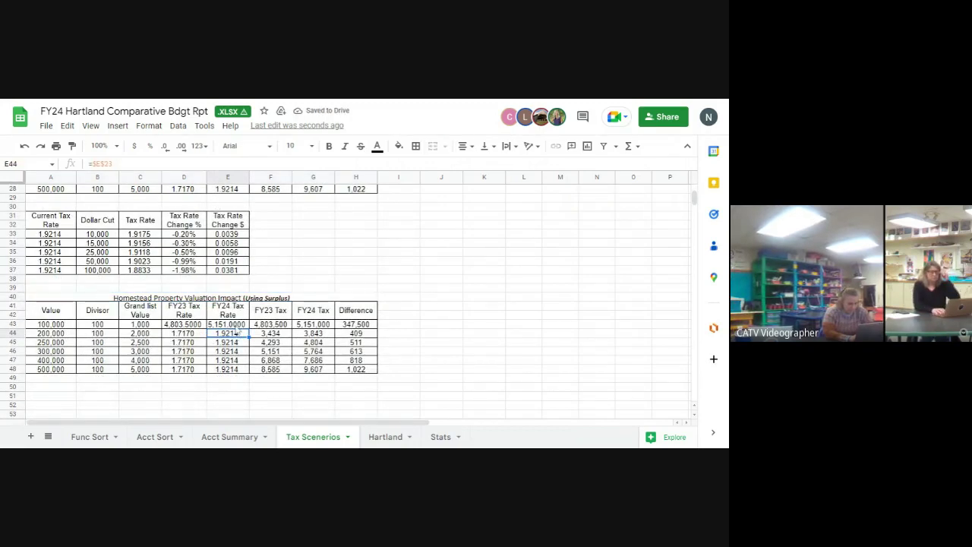
pyautogui.click(237, 326)
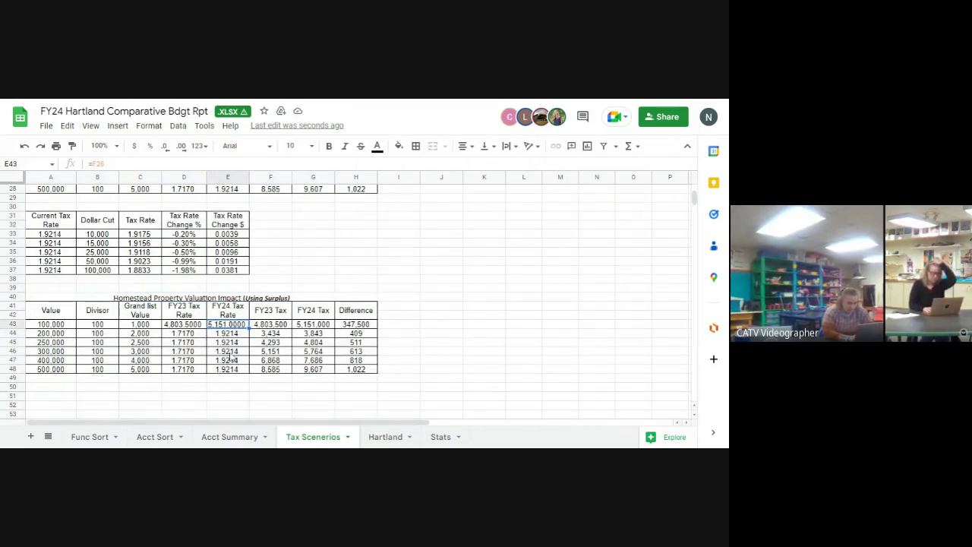
pyautogui.scroll(4, 488, 287)
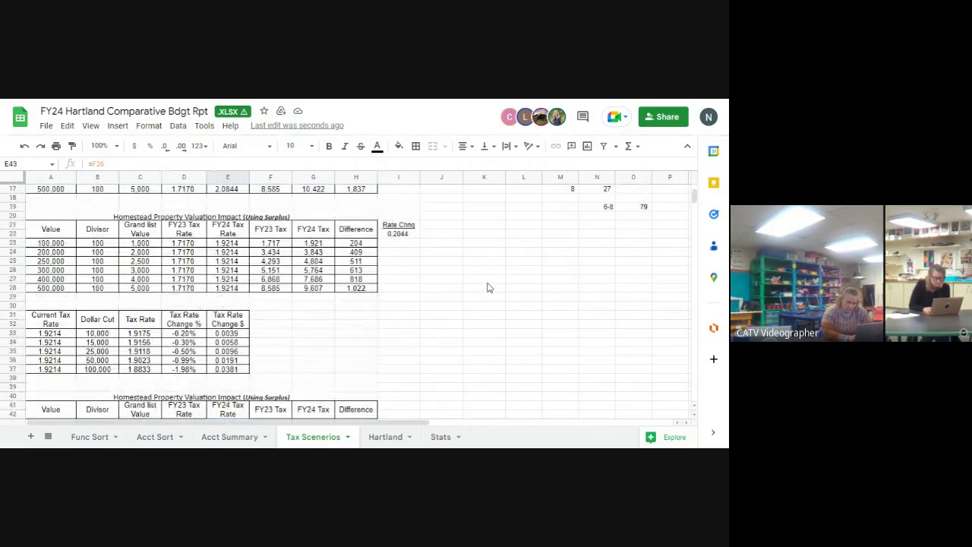
pyautogui.scroll(-2, 488, 287)
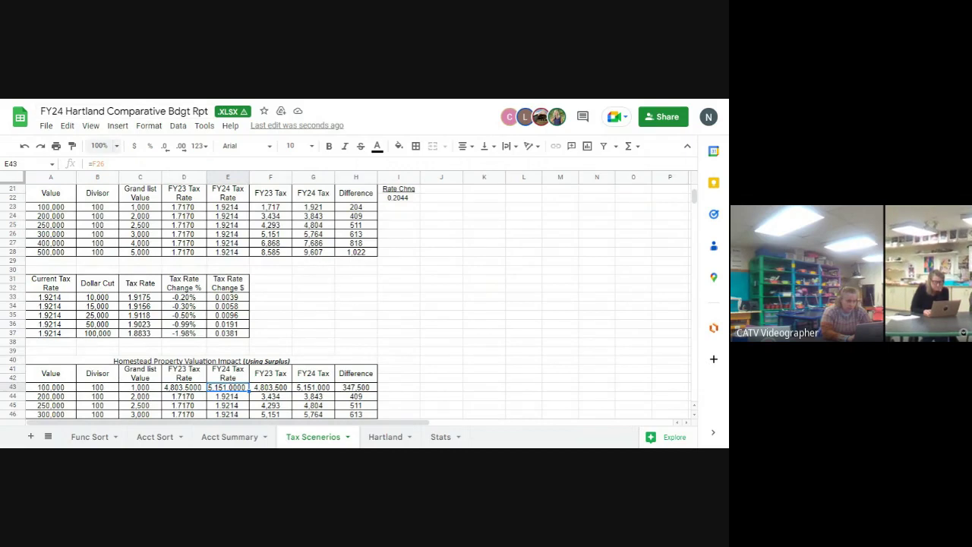
pyautogui.click(24, 147)
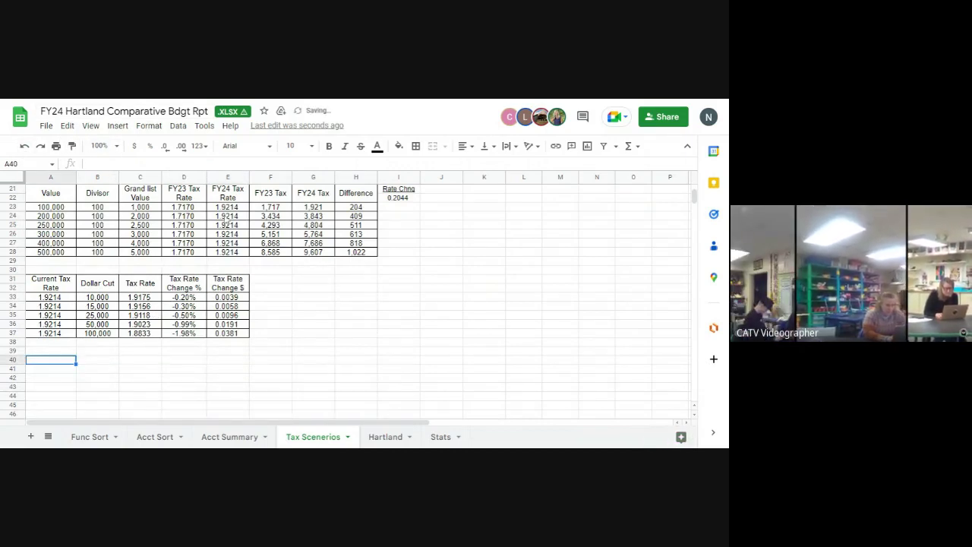
# Step: Copy the Using Surplus table without its title row, A21:H28, and paste it at A40
pyautogui.click(228, 210)
pyautogui.press('Left')
pyautogui.press('Left')
pyautogui.press('Left')
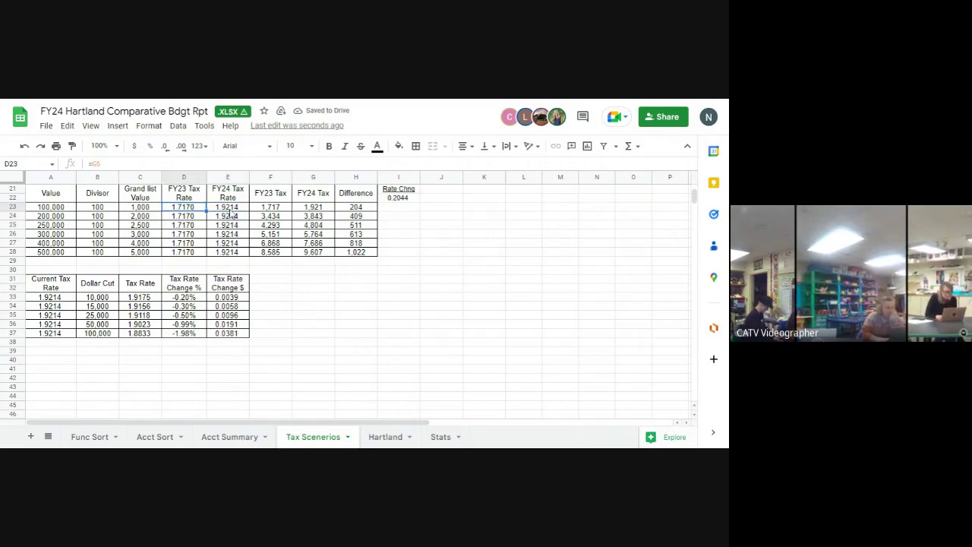
pyautogui.press('Left')
pyautogui.press('Up')
pyautogui.hotkey('shift', 'Down')
pyautogui.hotkey('shift', 'Down')
pyautogui.hotkey('shift', 'Down')
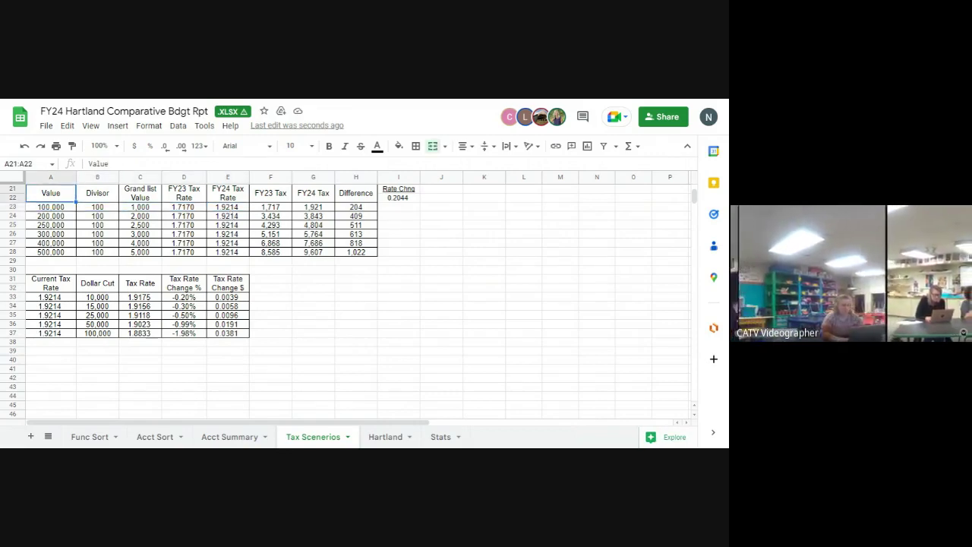
pyautogui.hotkey('shift', 'Down')
pyautogui.hotkey('shift', 'Down')
pyautogui.hotkey('shift', 'Down')
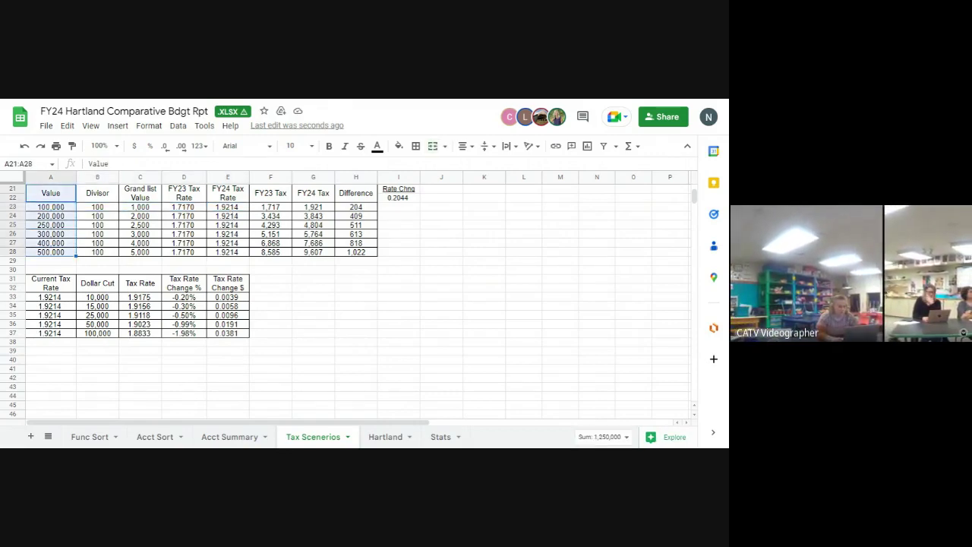
pyautogui.hotkey('shift', 'Right')
pyautogui.hotkey('shift', 'Right')
pyautogui.hotkey('shift', 'Right')
pyautogui.hotkey('shift', 'Right')
pyautogui.hotkey('shift', 'Right')
pyautogui.hotkey('shift', 'Right')
pyautogui.hotkey('shift', 'Right')
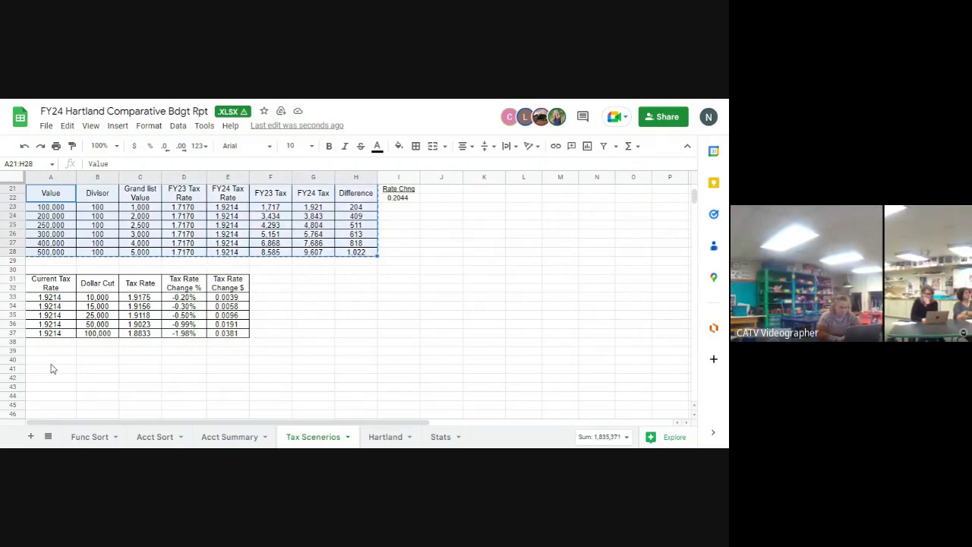
pyautogui.click(51, 362)
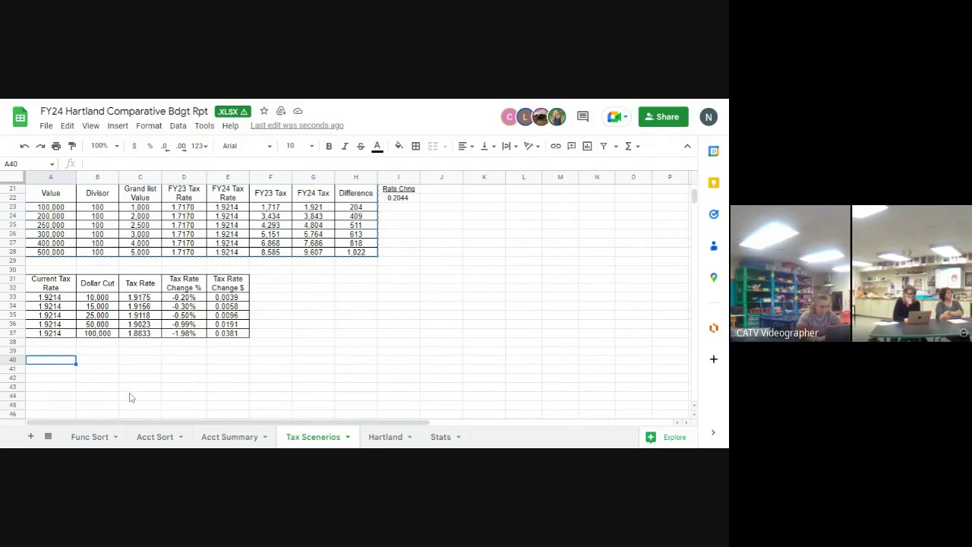
pyautogui.hotkey('ctrl', 'v')
# Step: Fill D42 and E42 with the =$D$23 and =$E$23 references from row 43, and check the tax and difference formulas in row 42
pyautogui.click(180, 388)
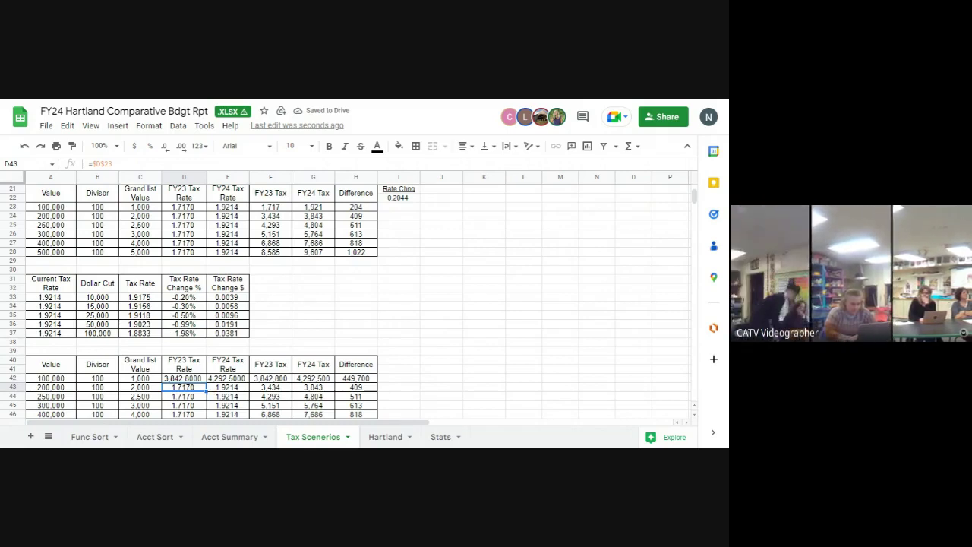
pyautogui.click(247, 390)
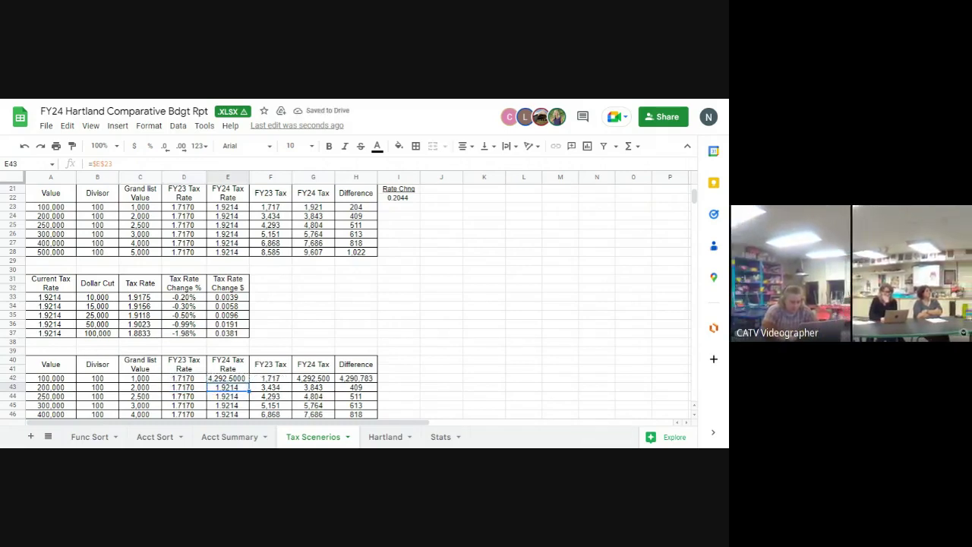
pyautogui.moveTo(248, 391); pyautogui.dragTo(246, 380)
pyautogui.click(266, 382)
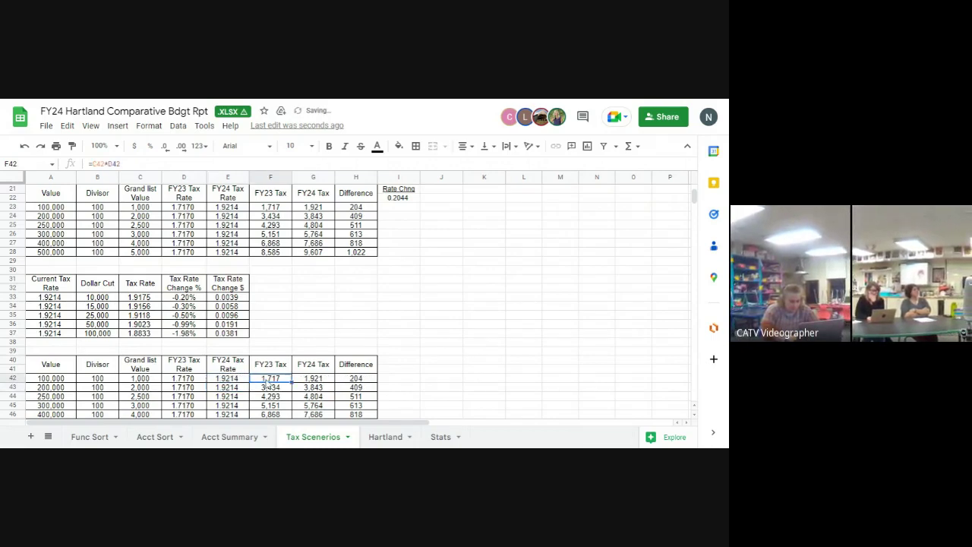
pyautogui.press('Right')
pyautogui.press('Right')
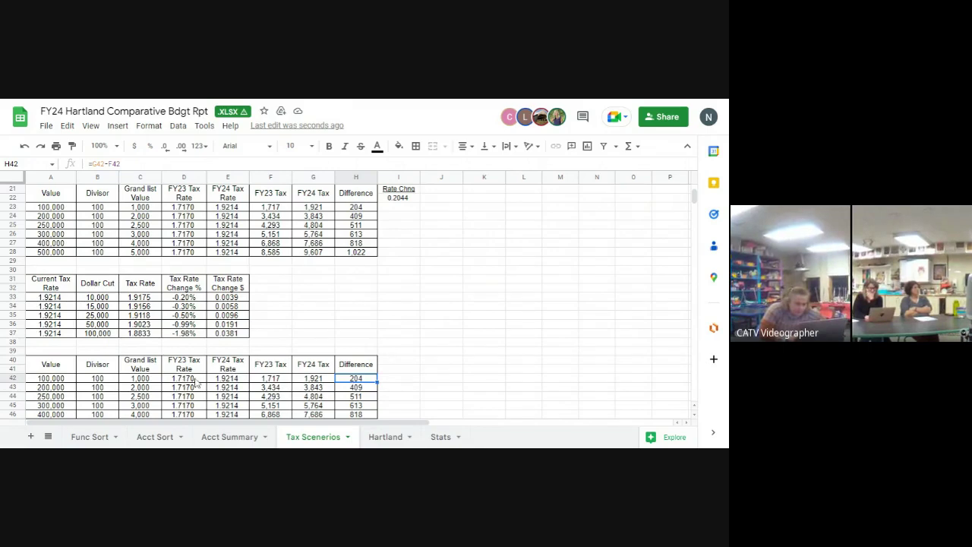
# Step: Link the FY24 tax rate in E42 to the 100,000 cut's tax rate with =C37
pyautogui.click(223, 381)
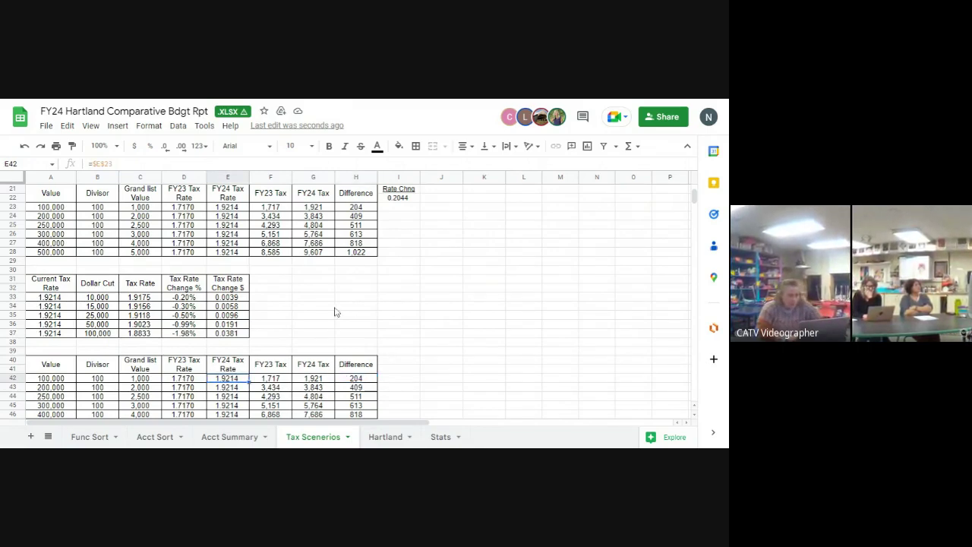
pyautogui.write('=')
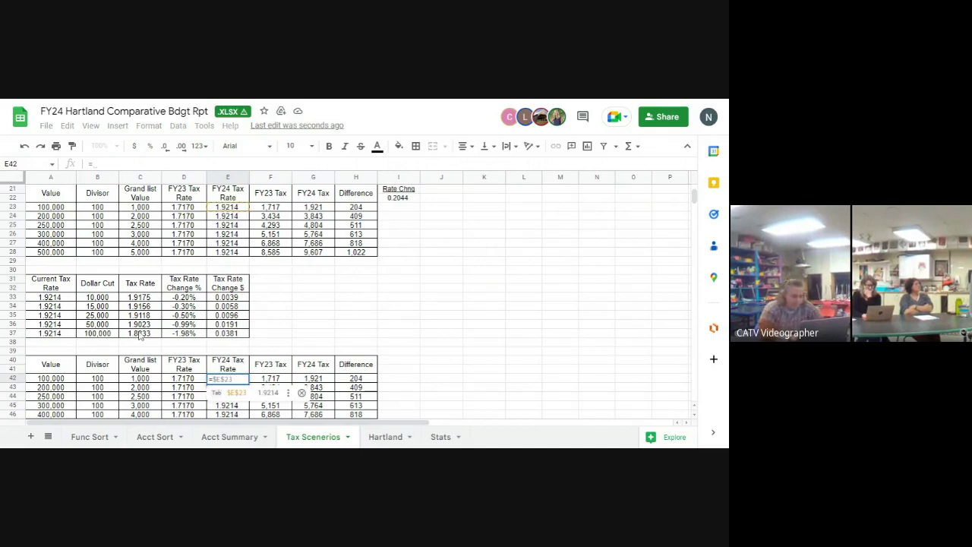
pyautogui.click(141, 334)
pyautogui.press('Return')
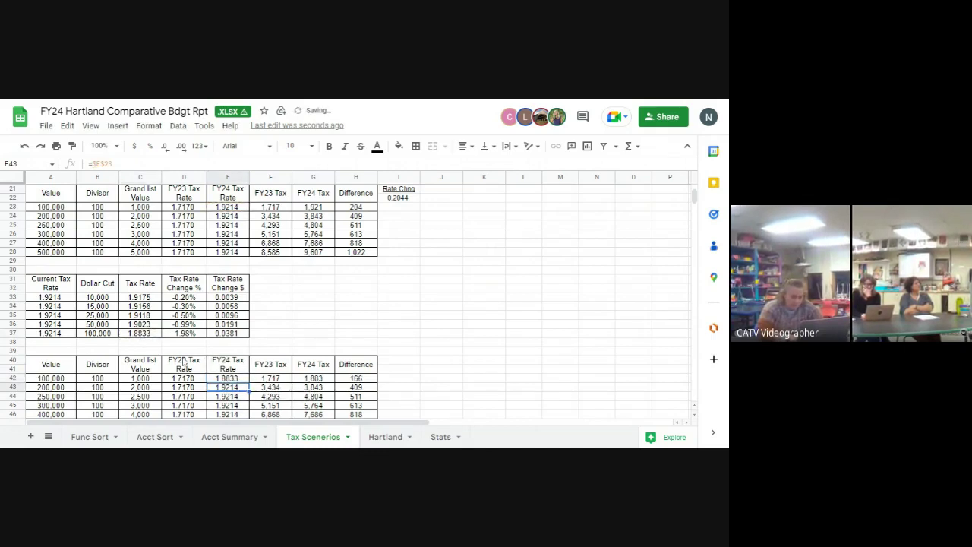
pyautogui.press('Up')
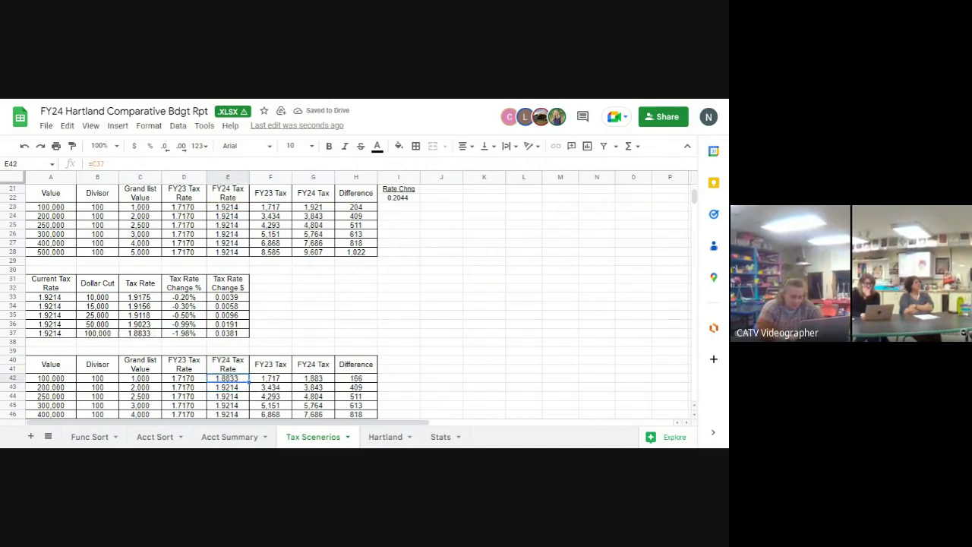
# Step: Enter =E42 in E43 and fill the formula down through E47 for the remaining home values
pyautogui.press('Down')
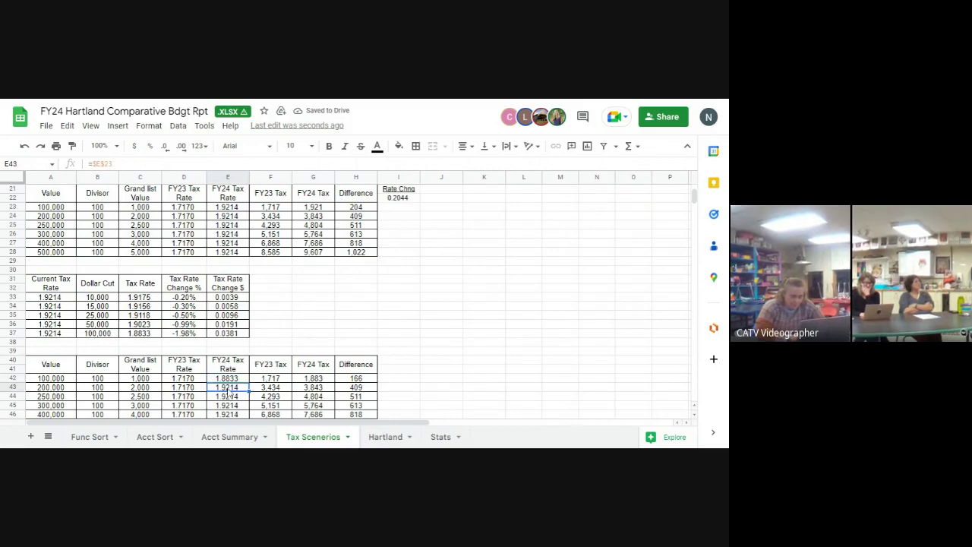
pyautogui.write('=')
pyautogui.press('Up')
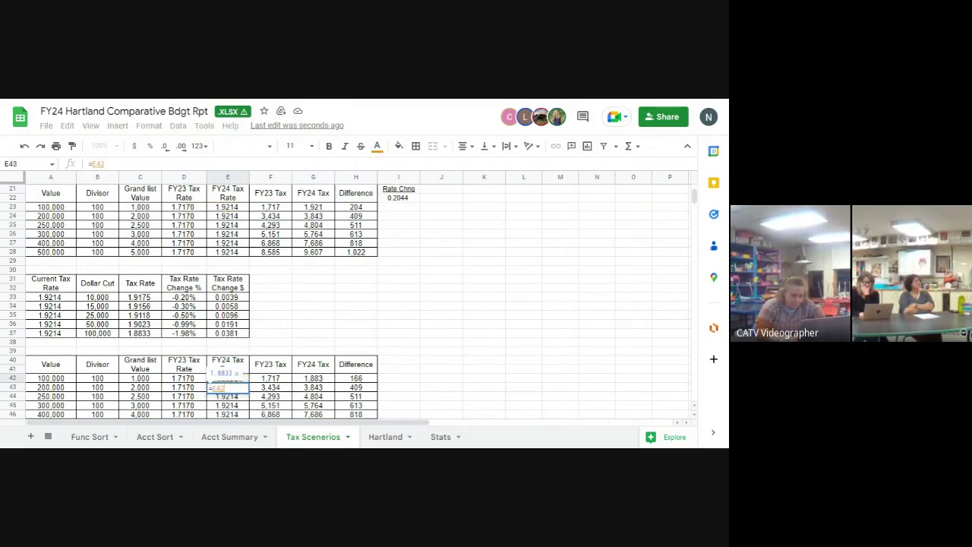
pyautogui.press('Return')
pyautogui.press('Up')
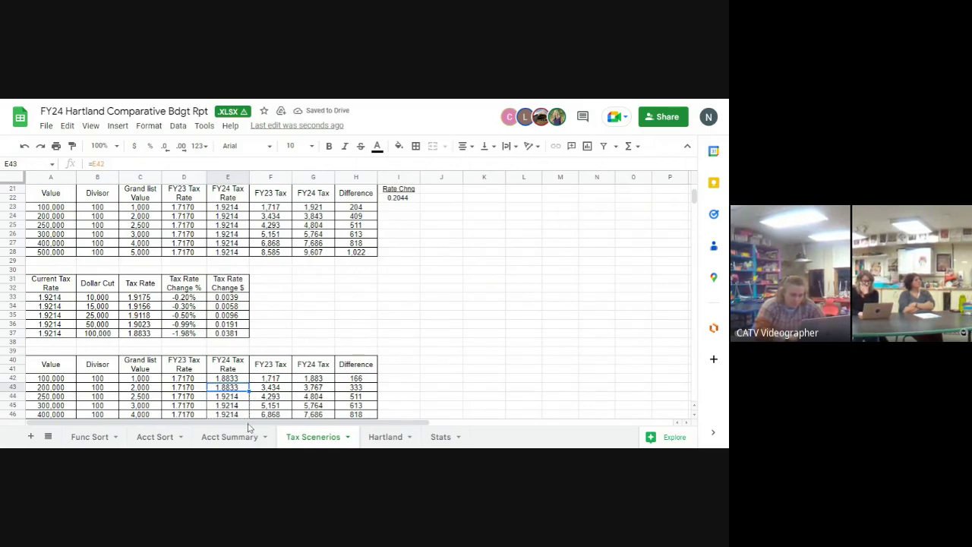
pyautogui.scroll(-2, 247, 395)
pyautogui.moveTo(249, 355); pyautogui.dragTo(250, 390)
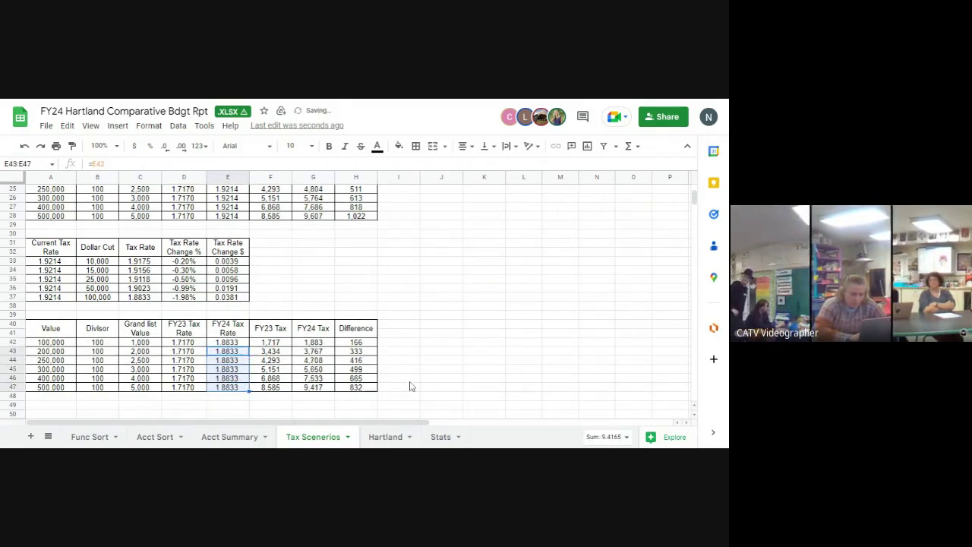
pyautogui.click(447, 372)
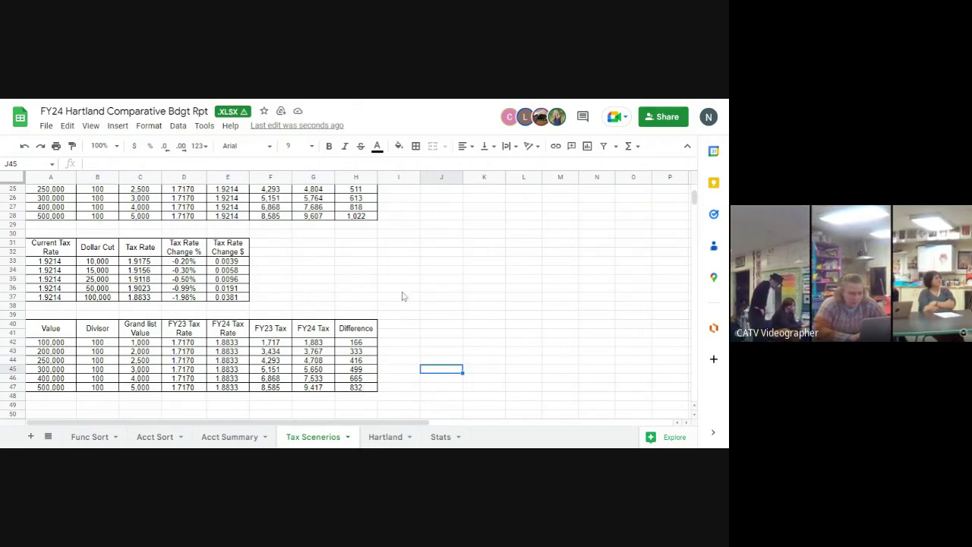
# Step: Check the FY24 tax rate formulas in E47 and E42 and compare the new table with the Using Surplus and dollar-cut tables
pyautogui.click(221, 389)
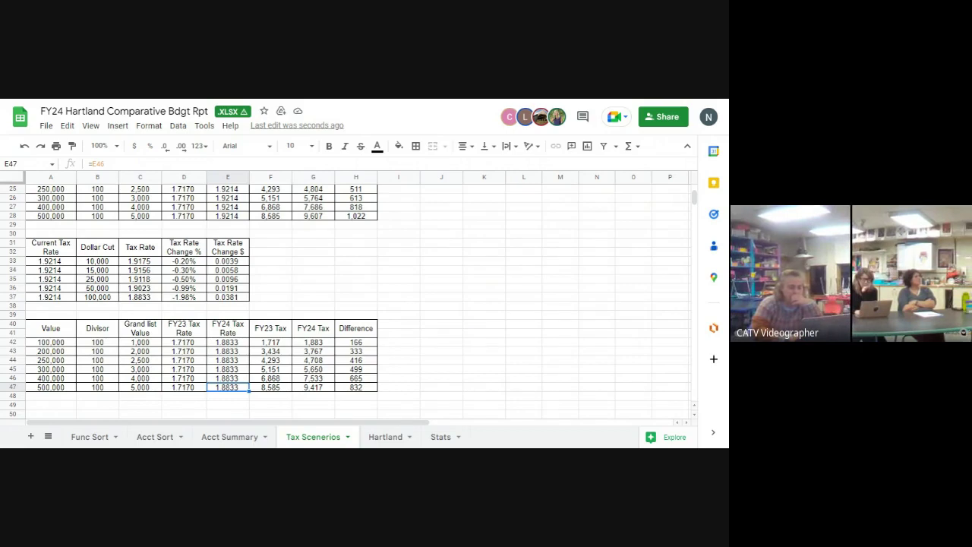
pyautogui.scroll(2, 470, 321)
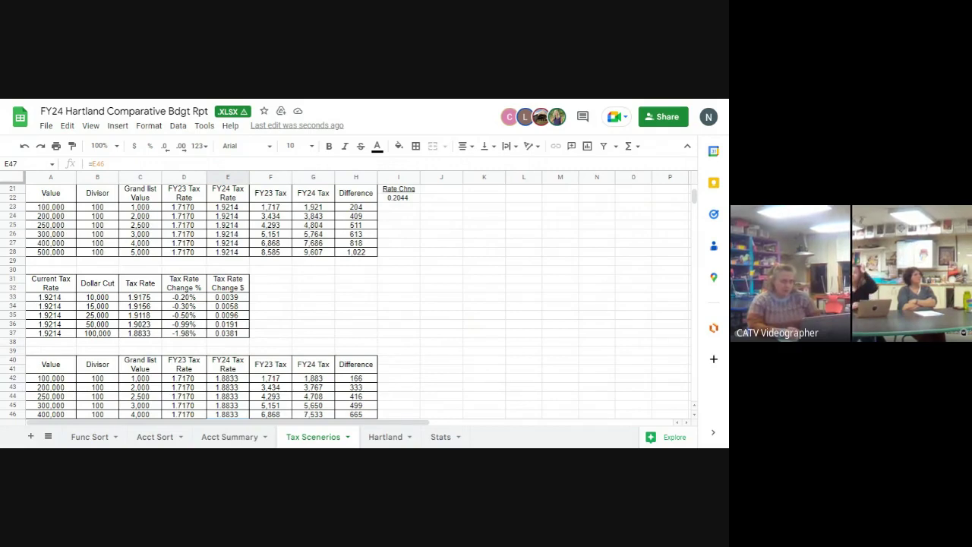
pyautogui.scroll(-2, 469, 321)
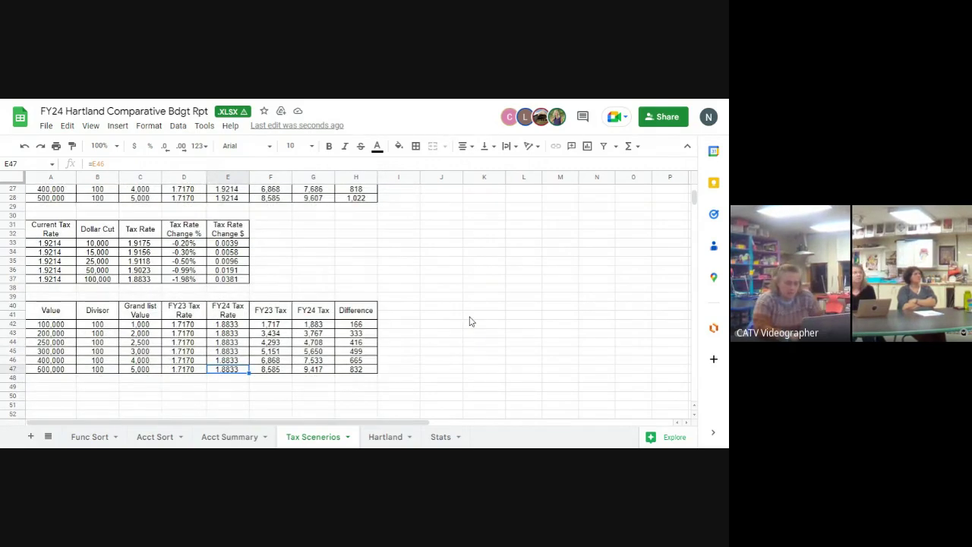
pyautogui.scroll(1, 469, 322)
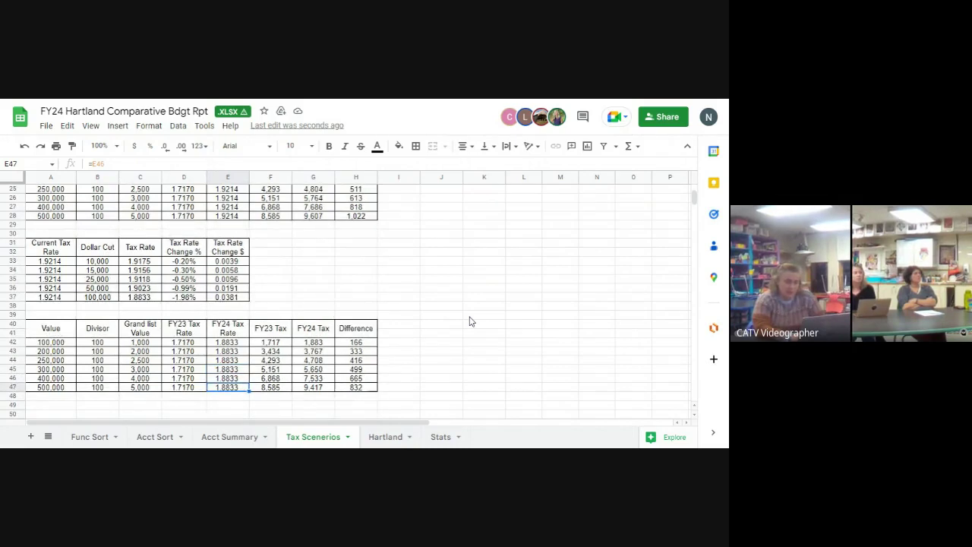
pyautogui.scroll(1, 469, 322)
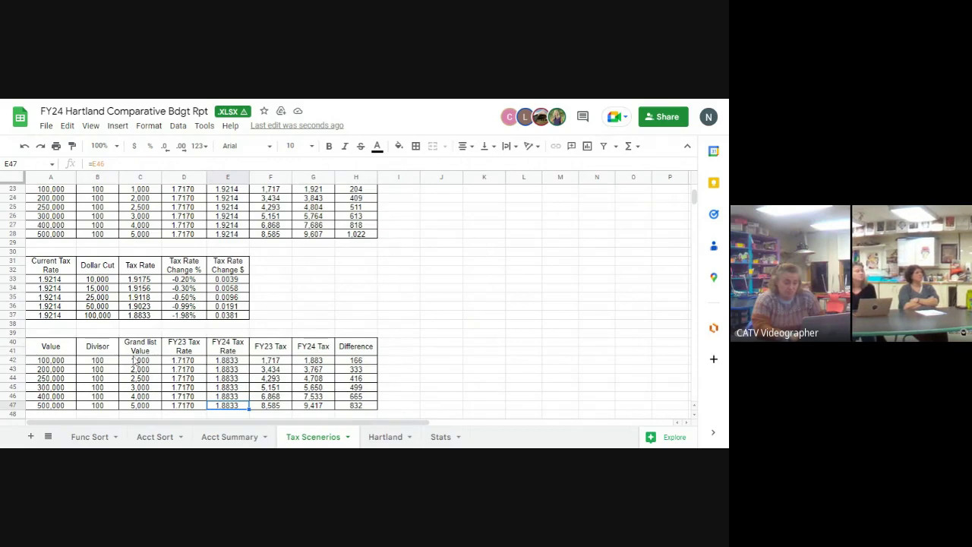
pyautogui.click(231, 361)
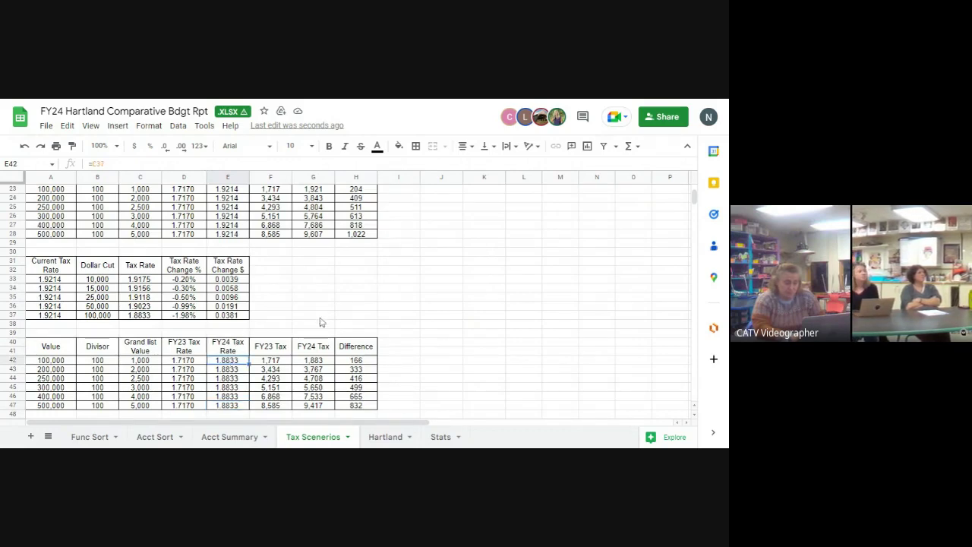
# Step: Compare the Difference figures and rate change in the No Surplus and Using Surplus homestead tables, including the 300,000 home value
pyautogui.scroll(2, 351, 319)
pyautogui.scroll(2, 351, 319)
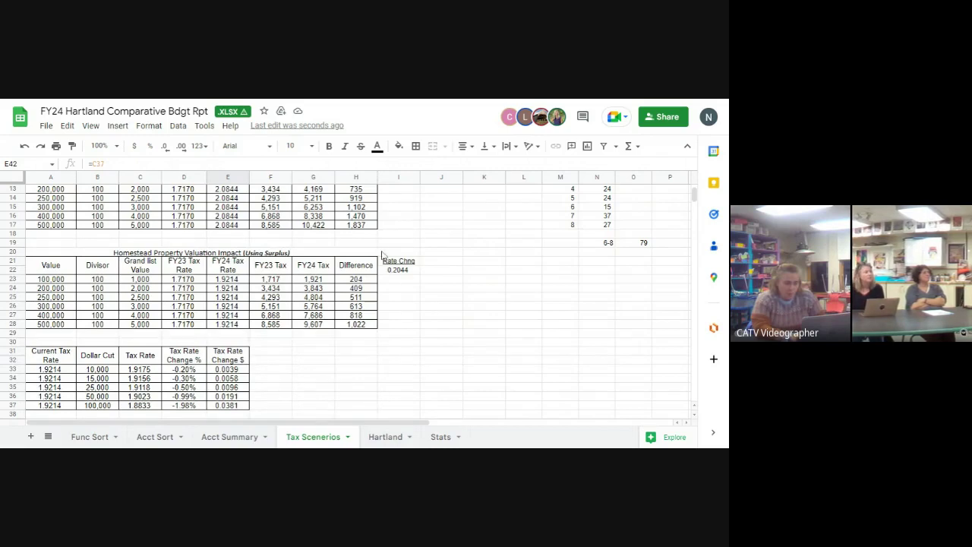
pyautogui.click(366, 227)
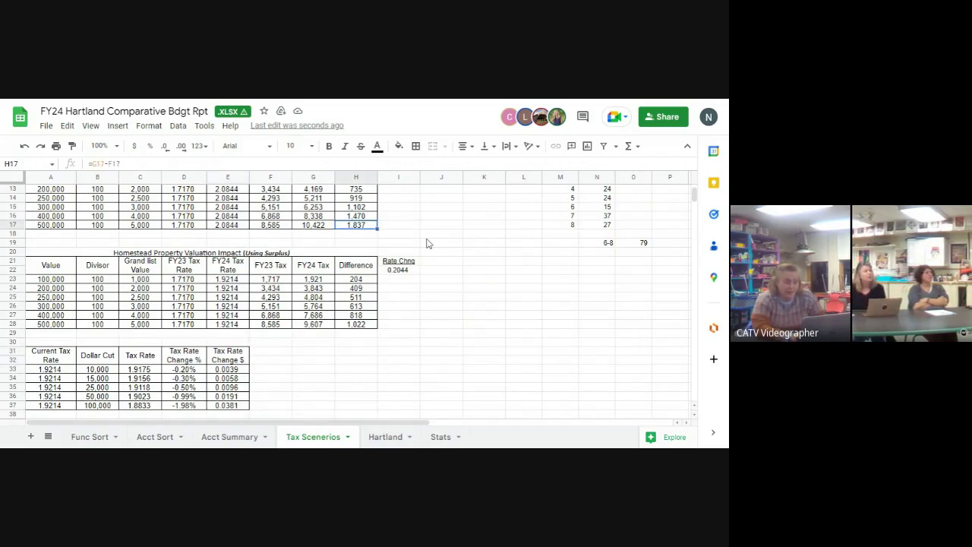
pyautogui.scroll(3, 427, 243)
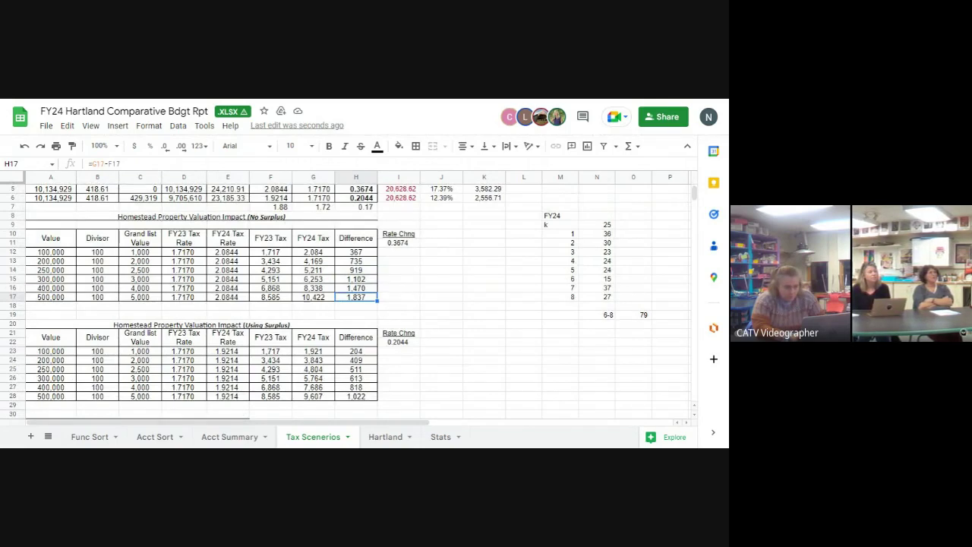
pyautogui.click(414, 343)
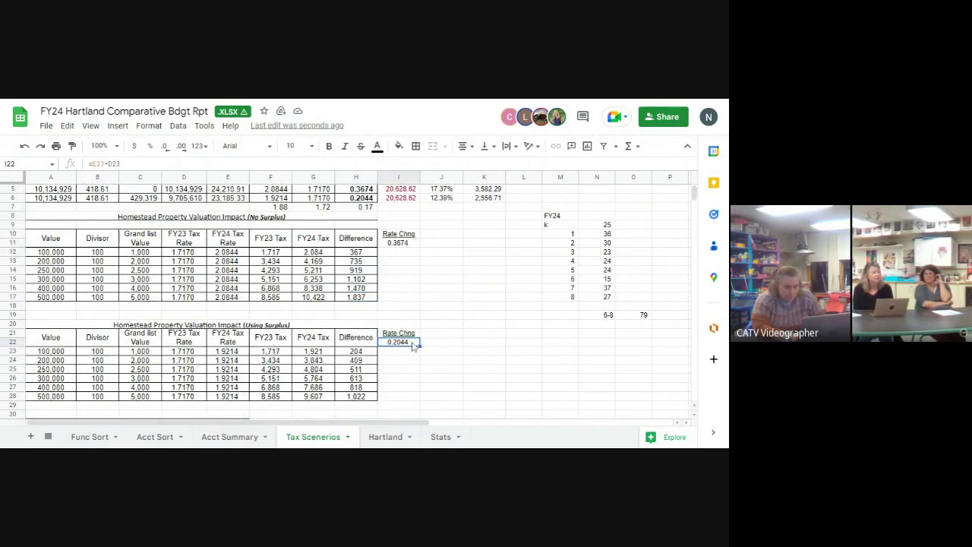
pyautogui.click(369, 378)
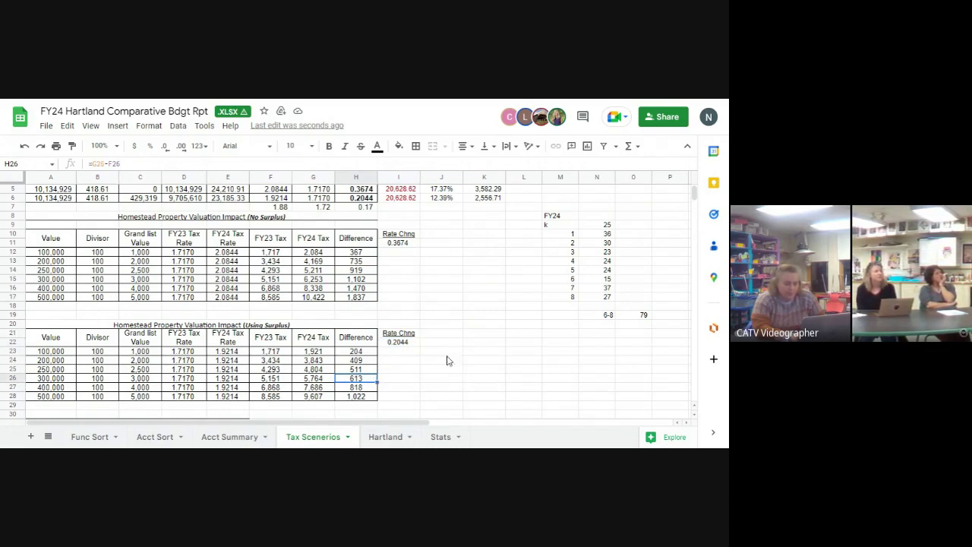
pyautogui.click(371, 280)
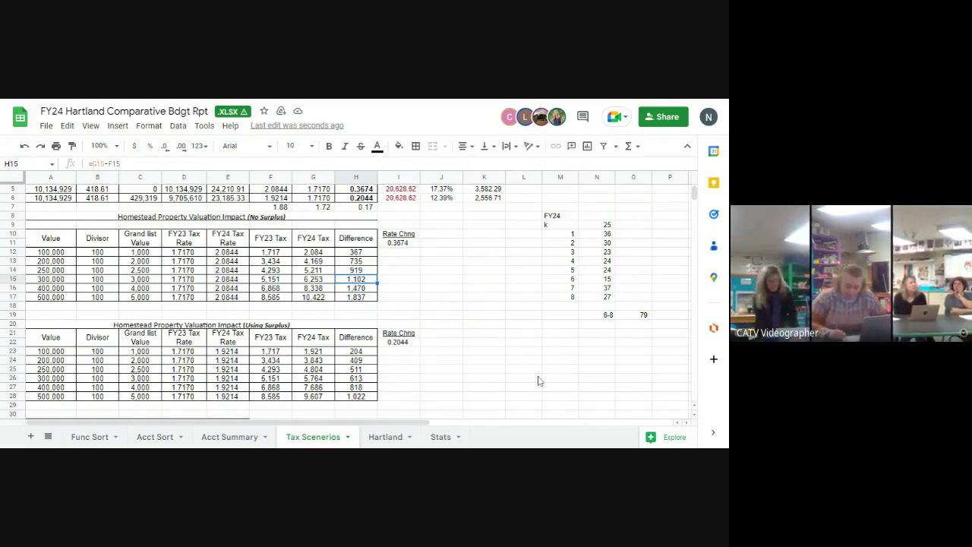
# Step: Add a Capital label in K21 with the amount 344,195 in K22 beneath it
pyautogui.click(500, 336)
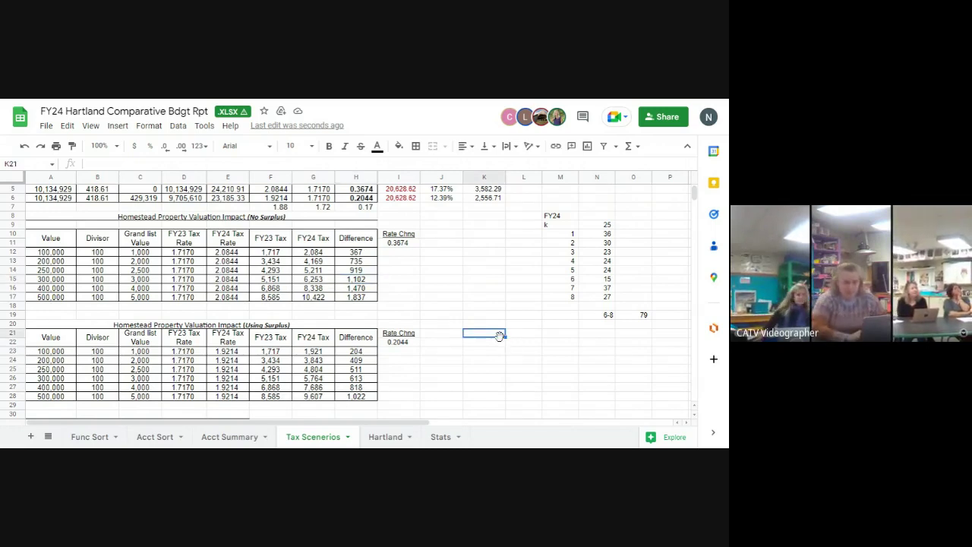
pyautogui.write('Capital')
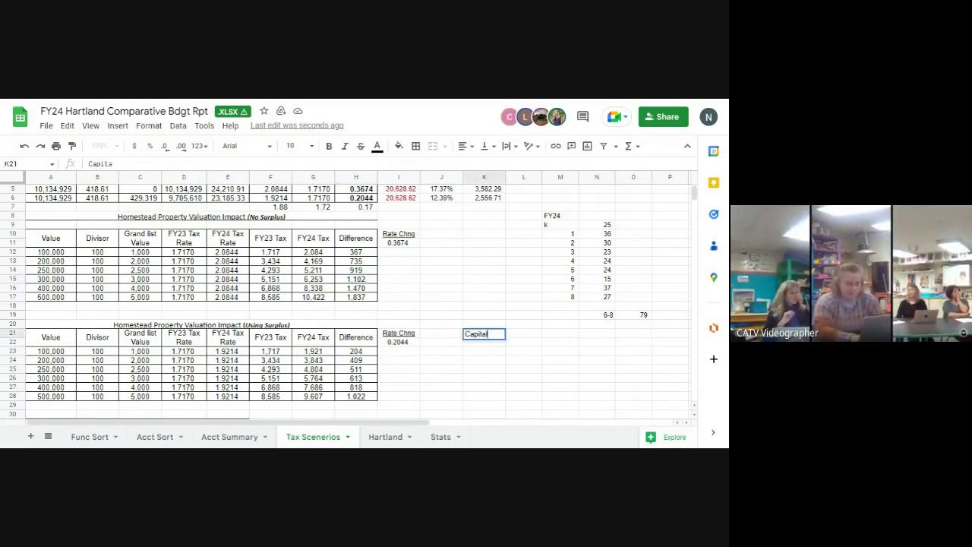
pyautogui.press('Return')
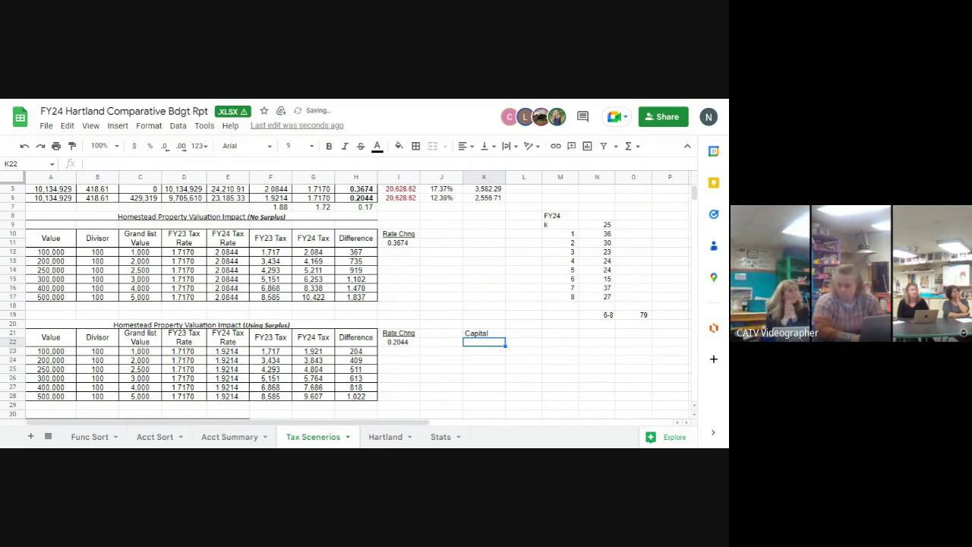
pyautogui.write('344')
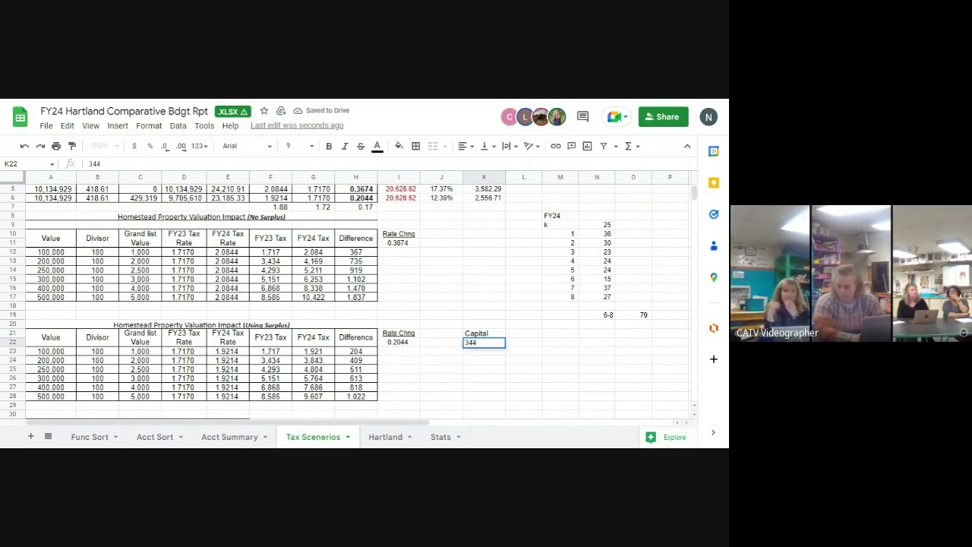
pyautogui.write(',195')
pyautogui.press('Return')
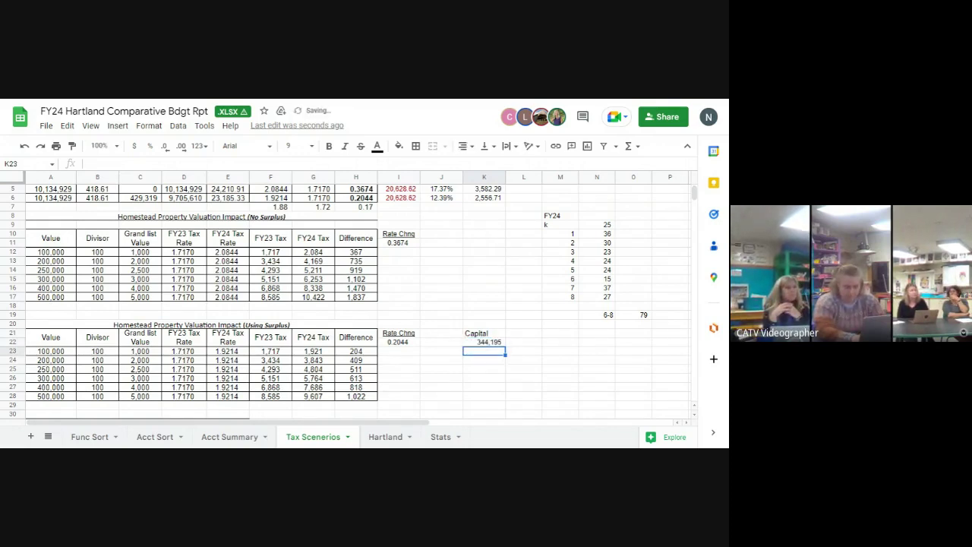
pyautogui.press('Up')
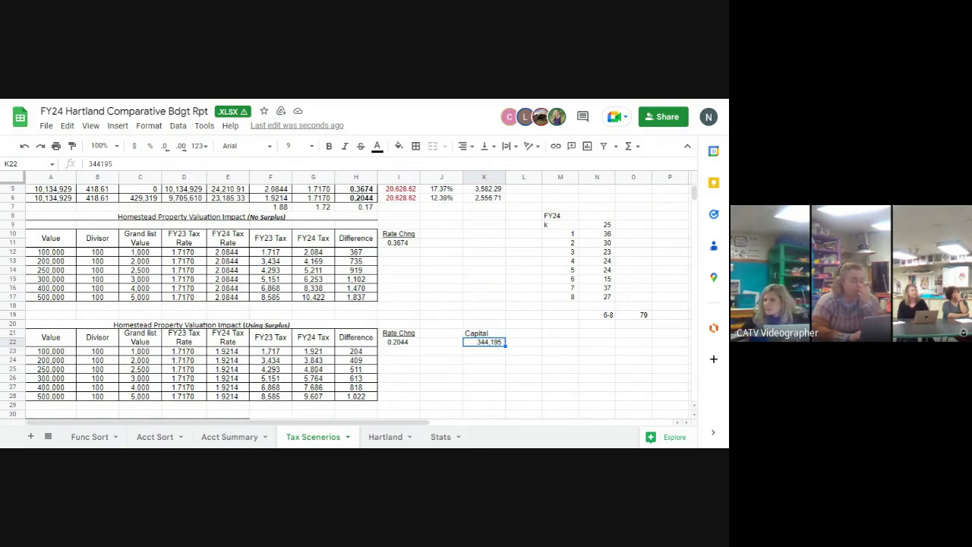
# Step: Review the No Surplus and Using Surplus tables against the dollar-cut rates and the homestead impact table in rows 40 to 47
pyautogui.scroll(-5, 373, 374)
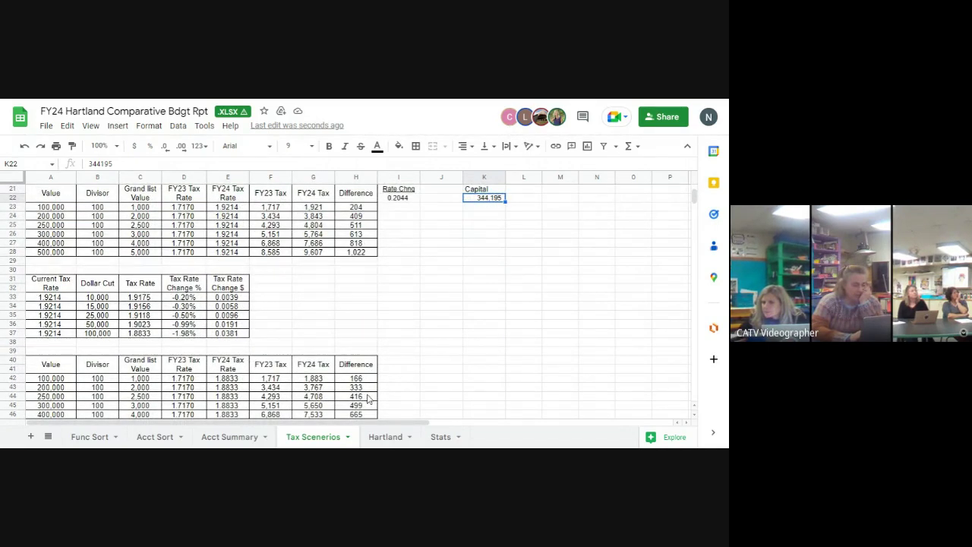
pyautogui.scroll(4, 409, 394)
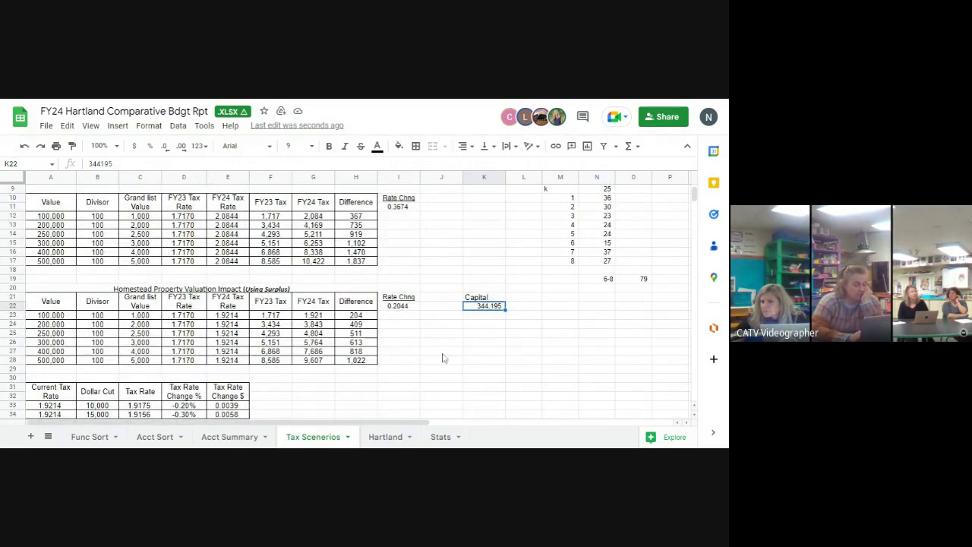
pyautogui.click(443, 354)
pyautogui.click(504, 326)
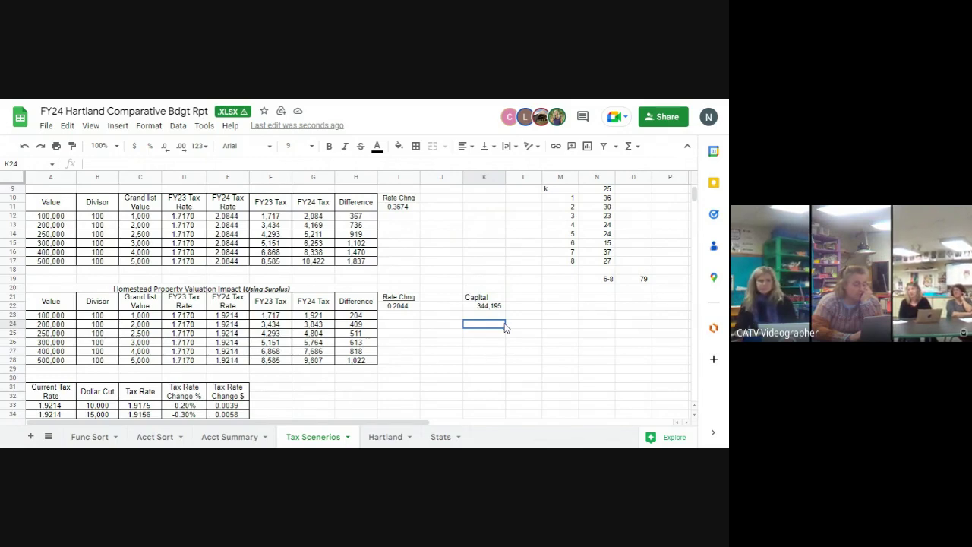
pyautogui.scroll(1, 505, 327)
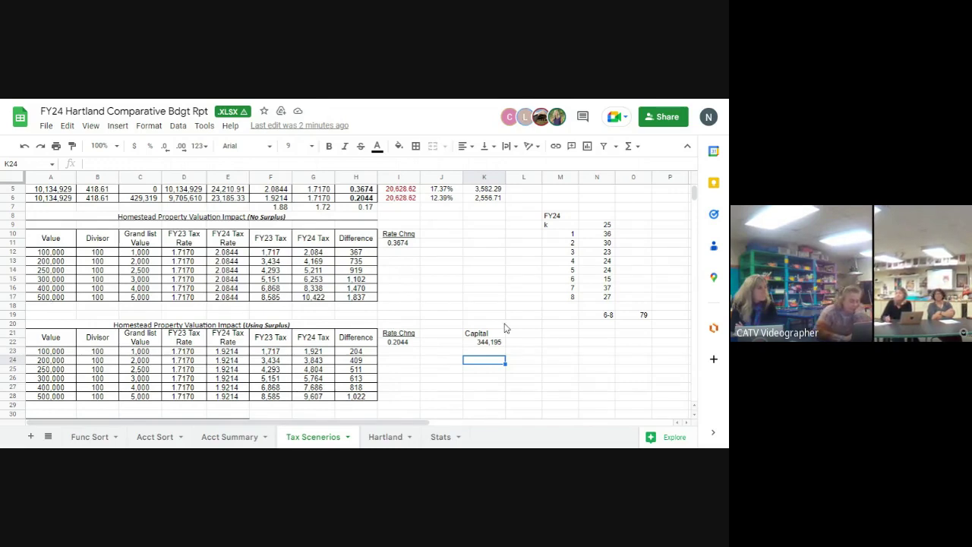
pyautogui.scroll(-2, 506, 329)
pyautogui.scroll(-1, 506, 329)
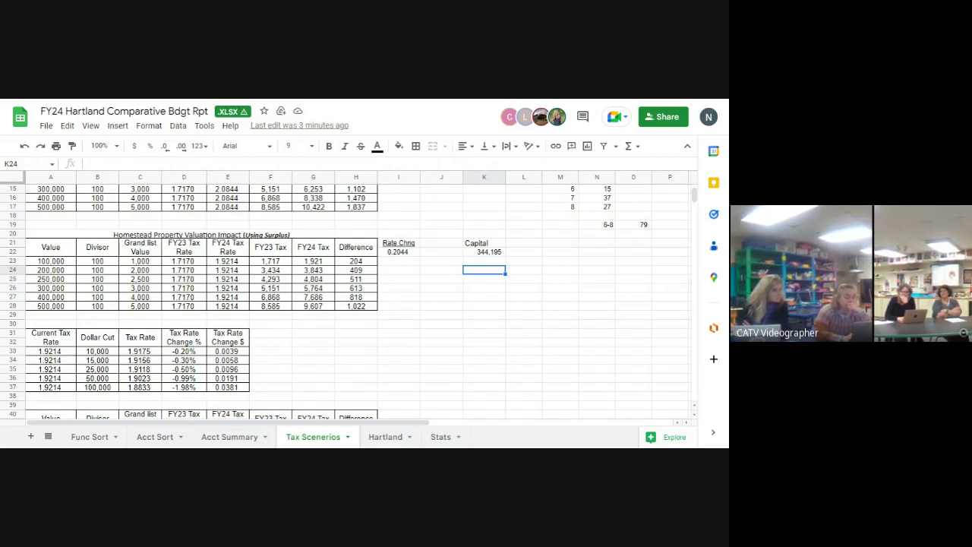
pyautogui.scroll(-3, 505, 327)
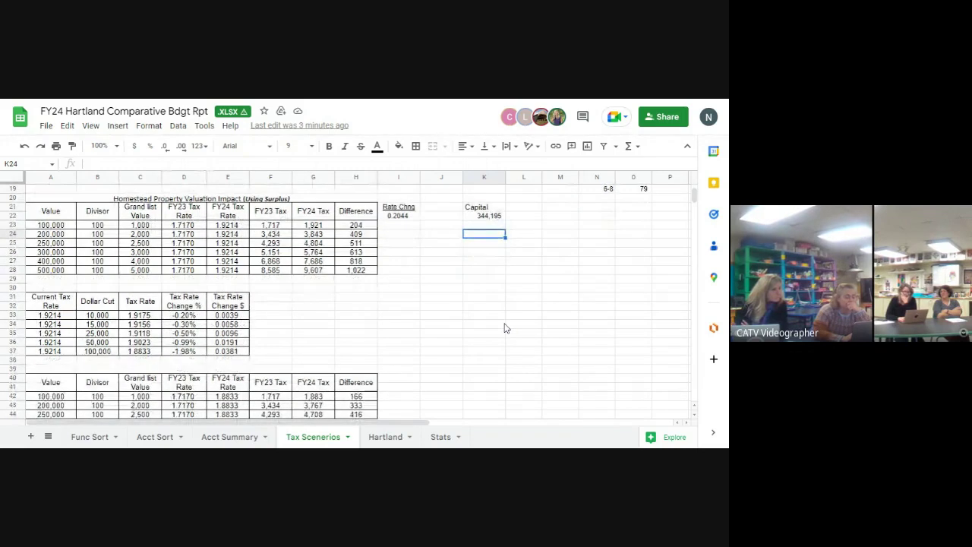
pyautogui.scroll(-1, 505, 328)
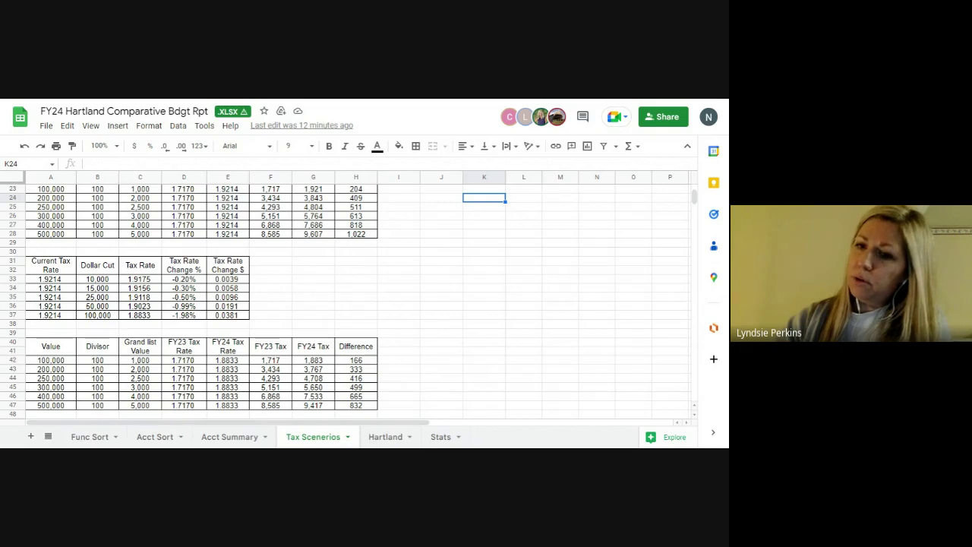
pyautogui.scroll(-4, 505, 328)
pyautogui.scroll(3, 506, 328)
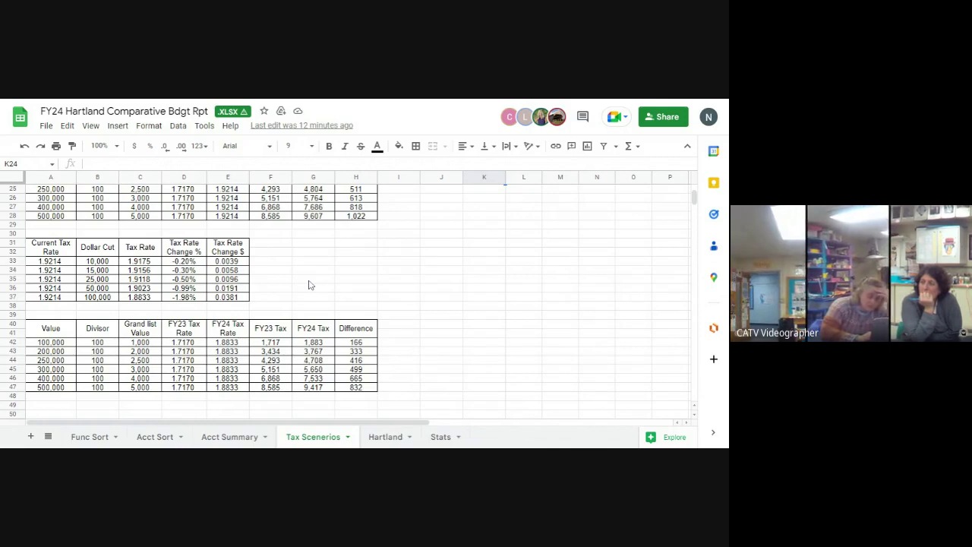
pyautogui.scroll(1, 308, 285)
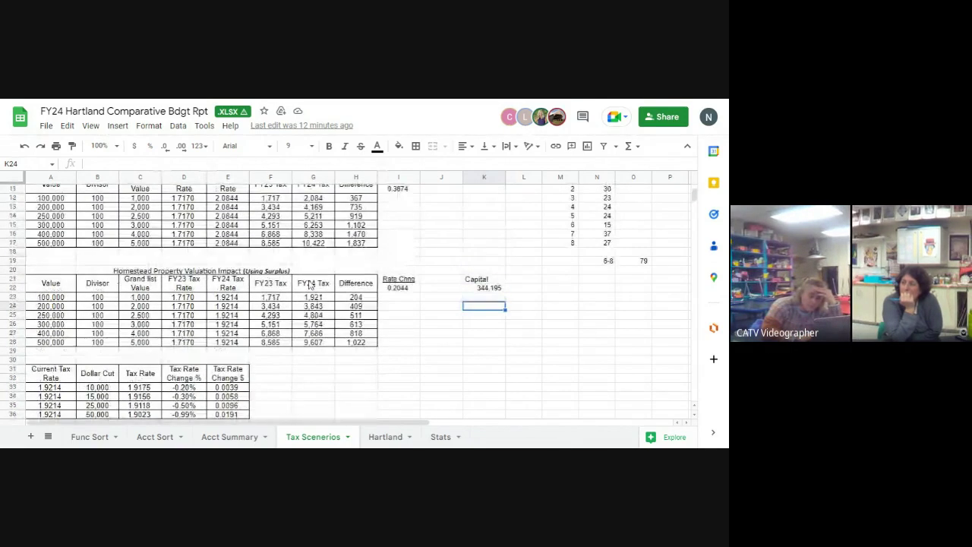
pyautogui.scroll(-1, 308, 284)
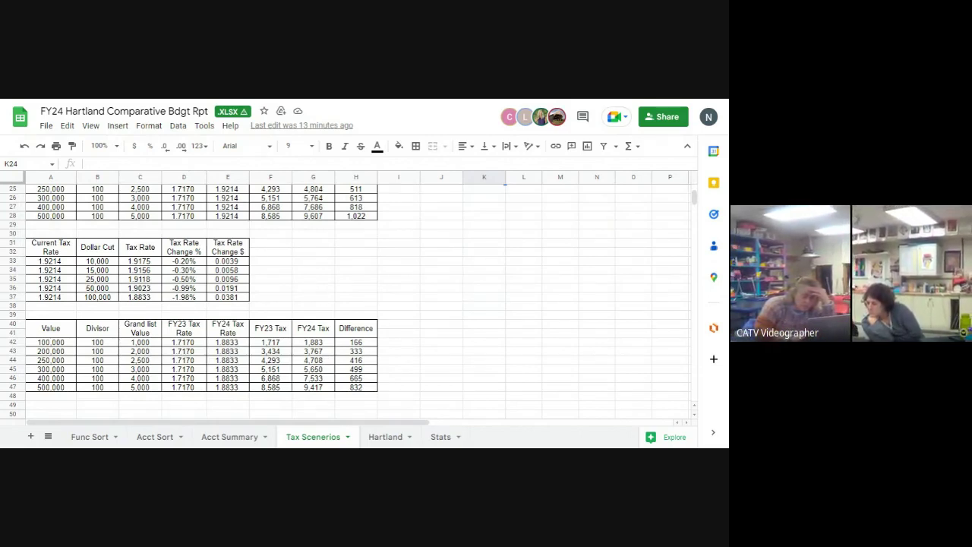
# Step: Replace the linked FY24 tax rate in E42 with a fixed rate of 1.85
pyautogui.click(269, 298)
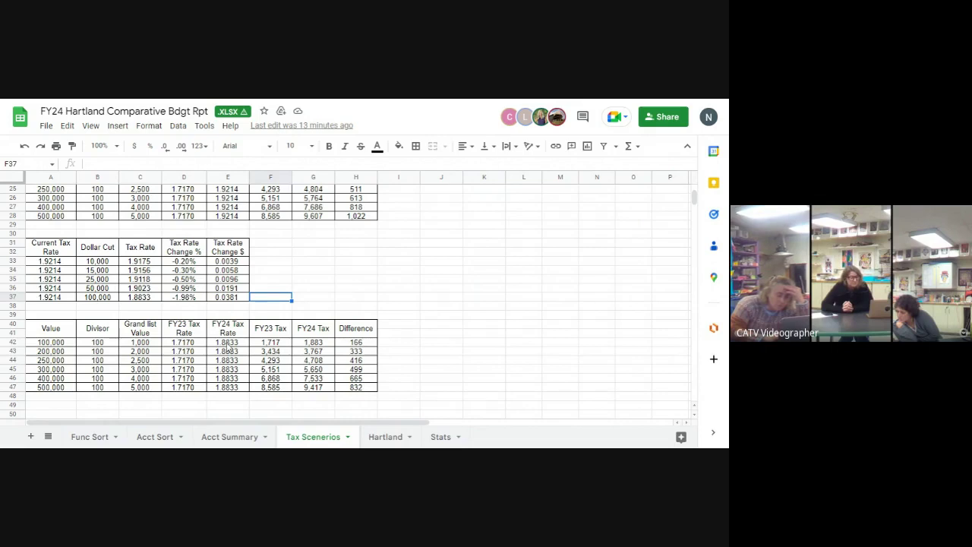
pyautogui.click(229, 346)
pyautogui.write('1.')
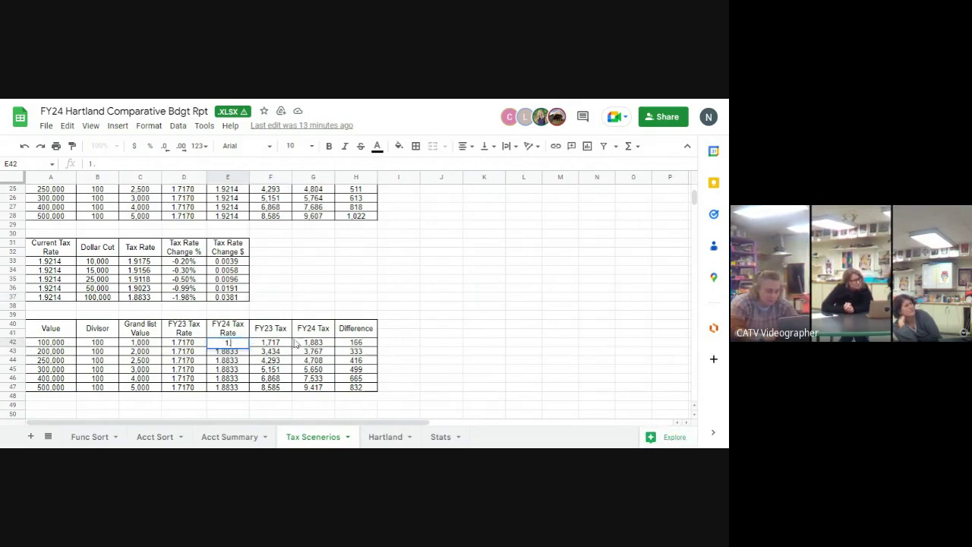
pyautogui.write('86')
pyautogui.press('Return')
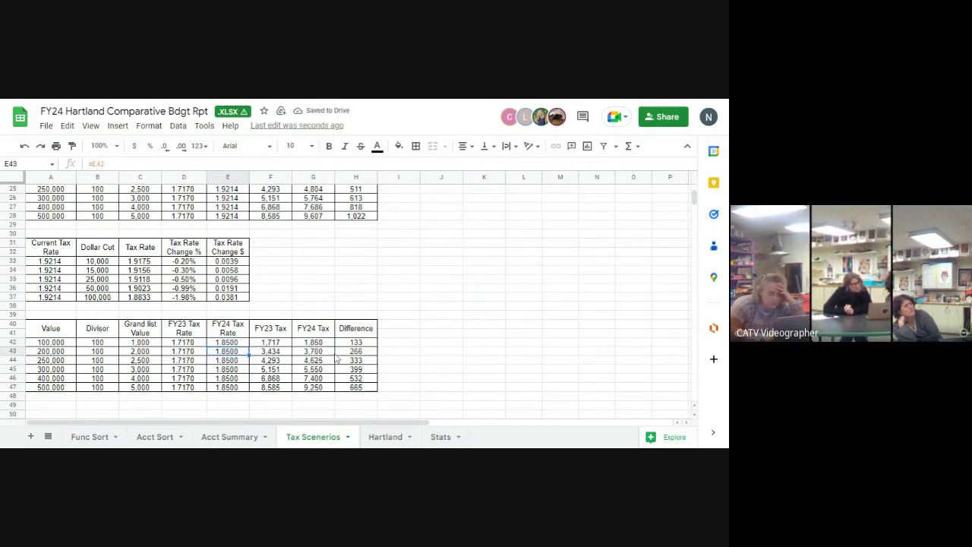
# Step: Check the Difference for the 300,000 and 250,000 homes in the lower table and compare the 250,000 home in the No Surplus table
pyautogui.click(372, 369)
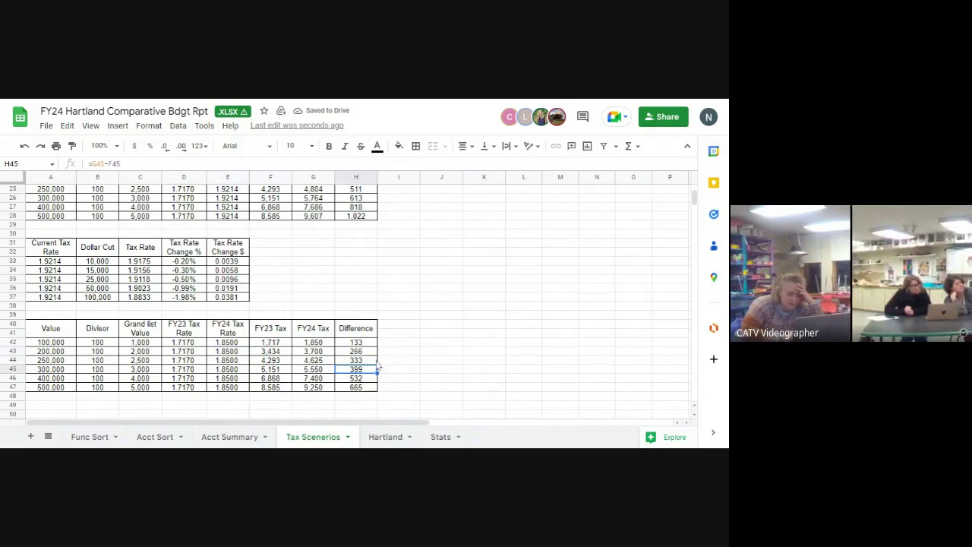
pyautogui.click(375, 362)
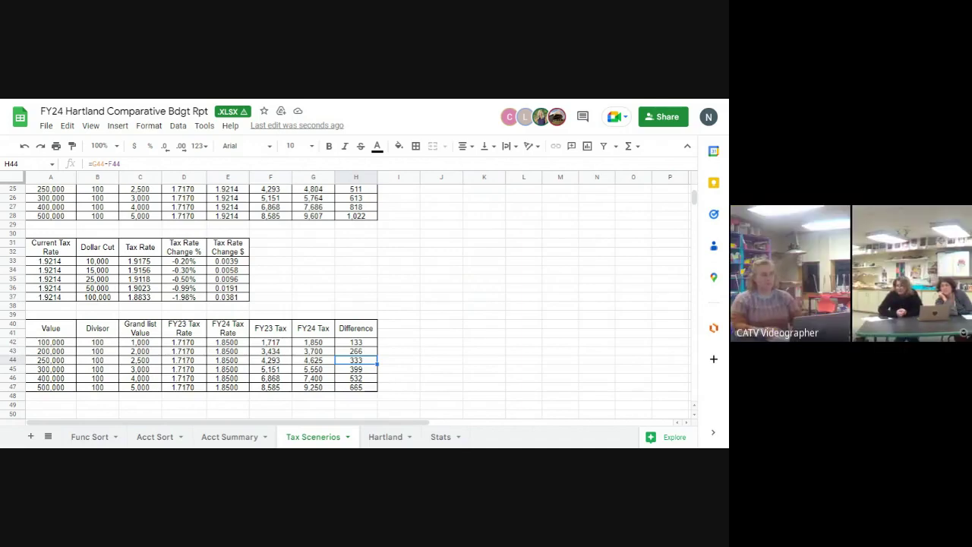
pyautogui.scroll(5, 410, 350)
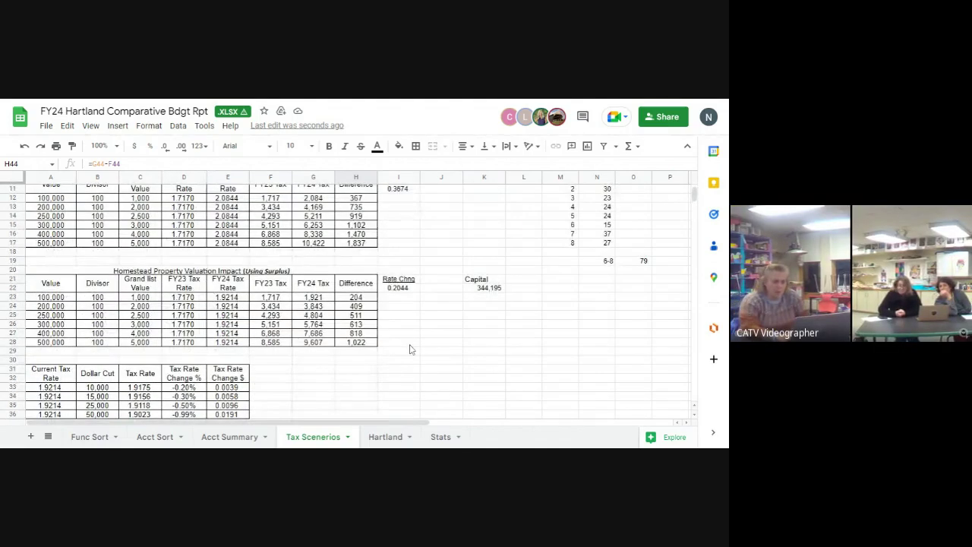
pyautogui.click(366, 219)
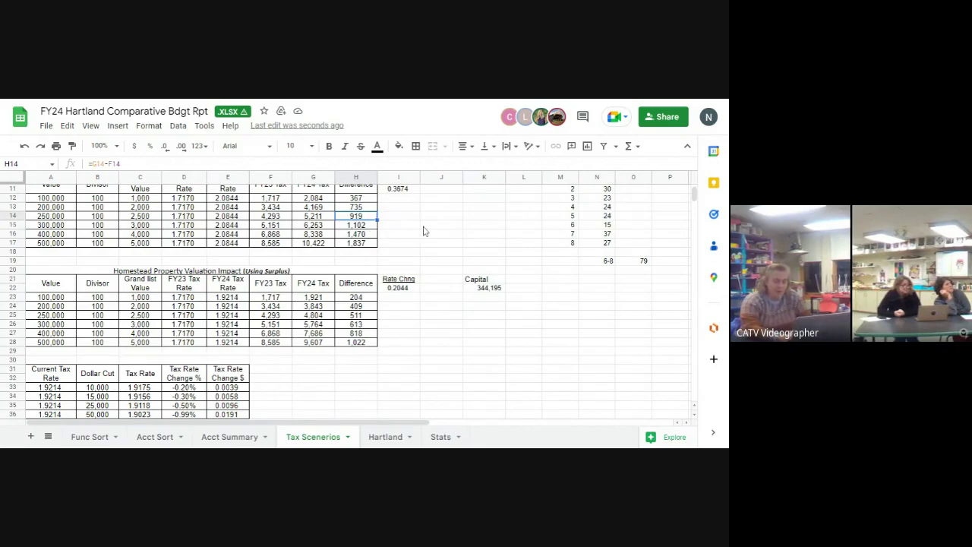